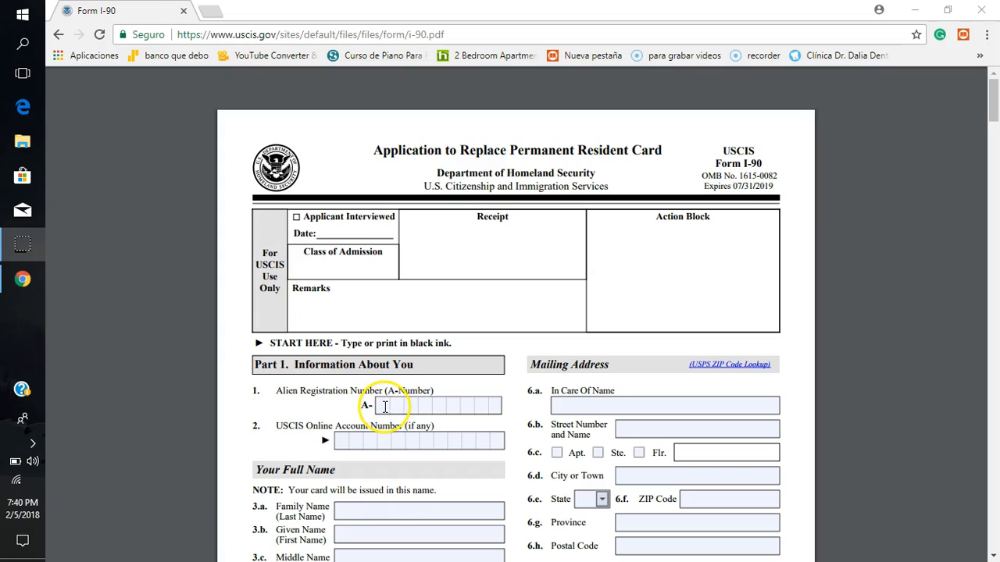
Step: Enter the applicant's nine-digit Alien Registration Number in item 1, leaving the USCIS Online Account Number blank
left_click(384, 405)
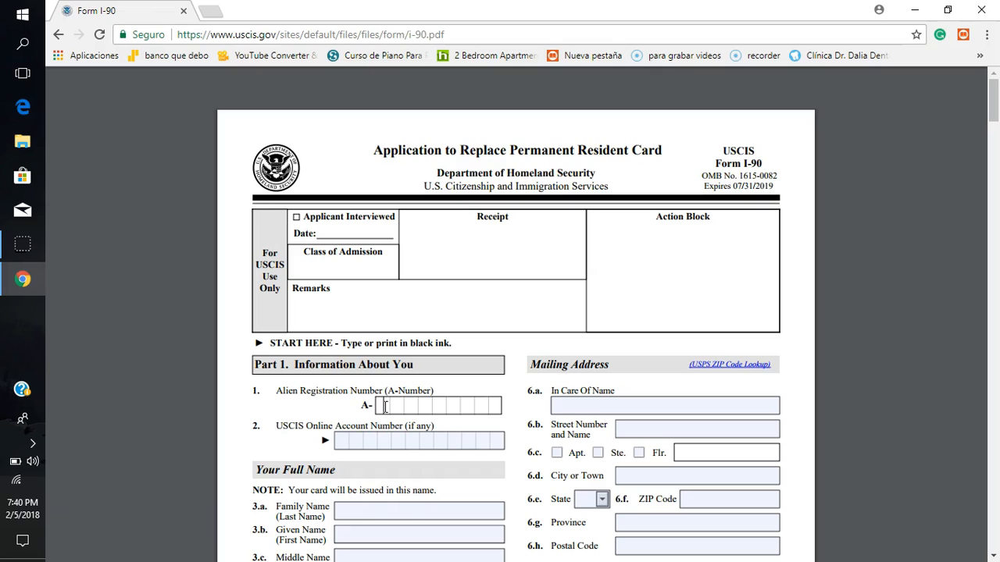
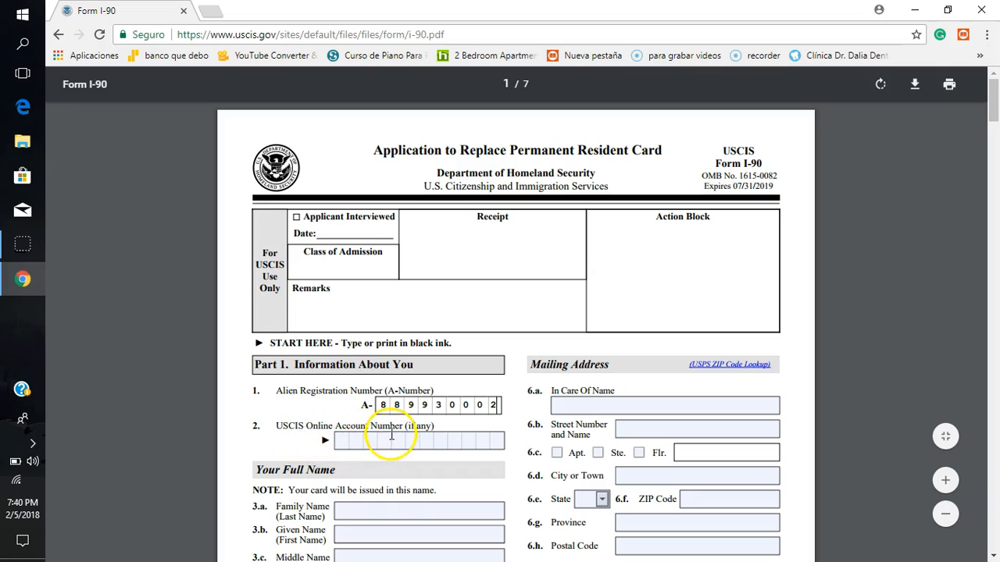
left_click(340, 439)
left_click(365, 440)
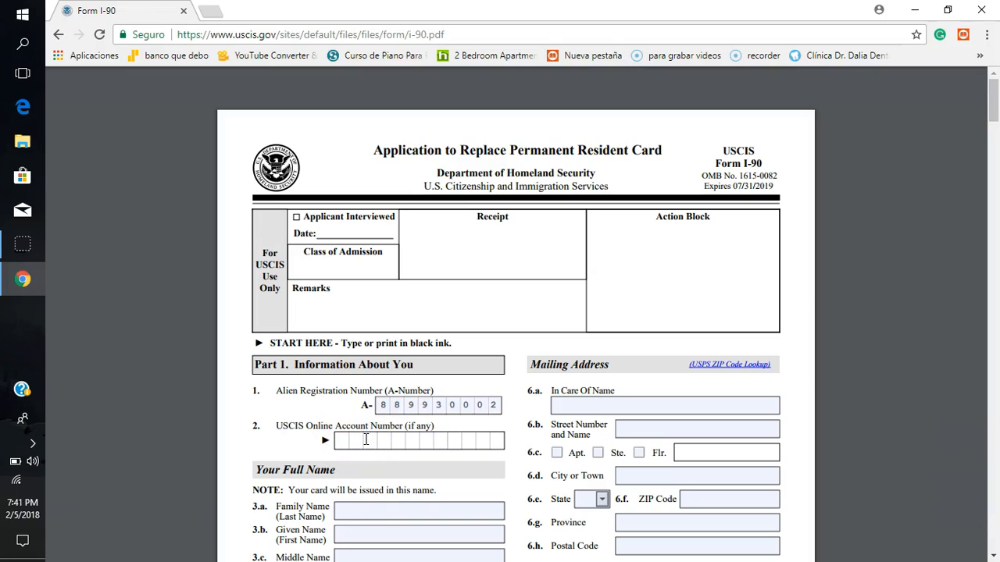
left_click(365, 465)
Step: Fill in the applicant's family name and given name in items 3.a and 3.b, leaving the middle name blank
scroll(371, 467, "down", 2)
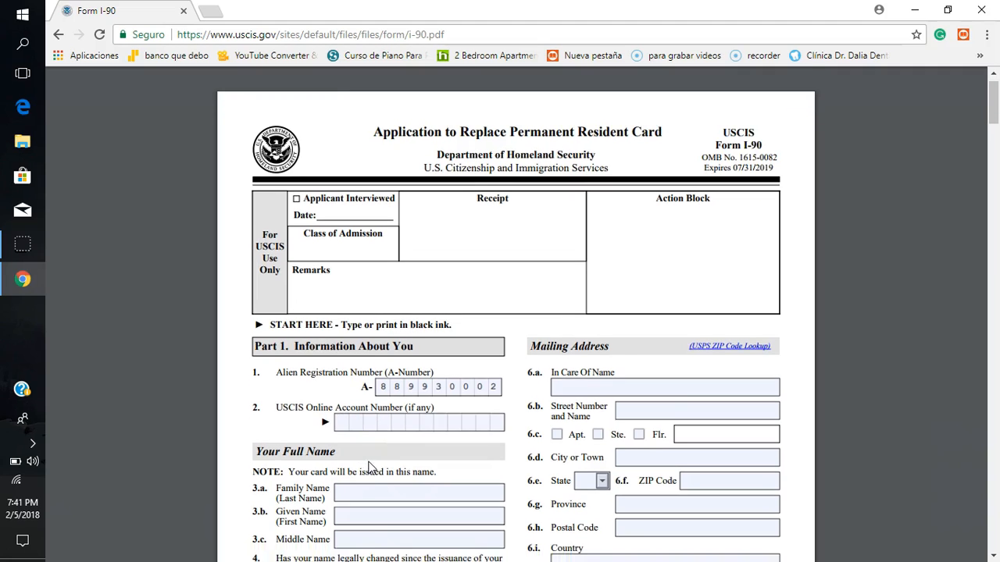
scroll(371, 467, "down", 3)
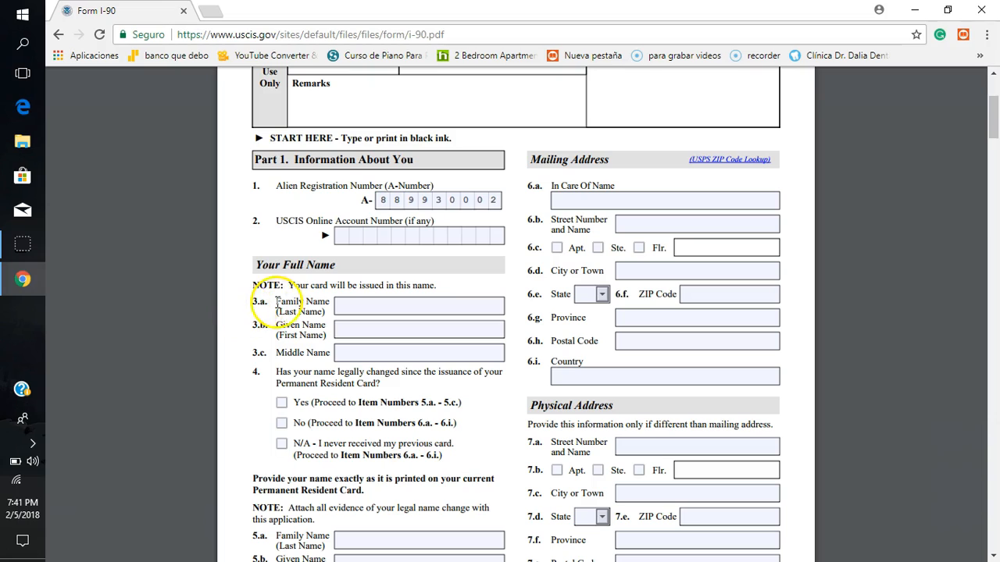
left_click(372, 308)
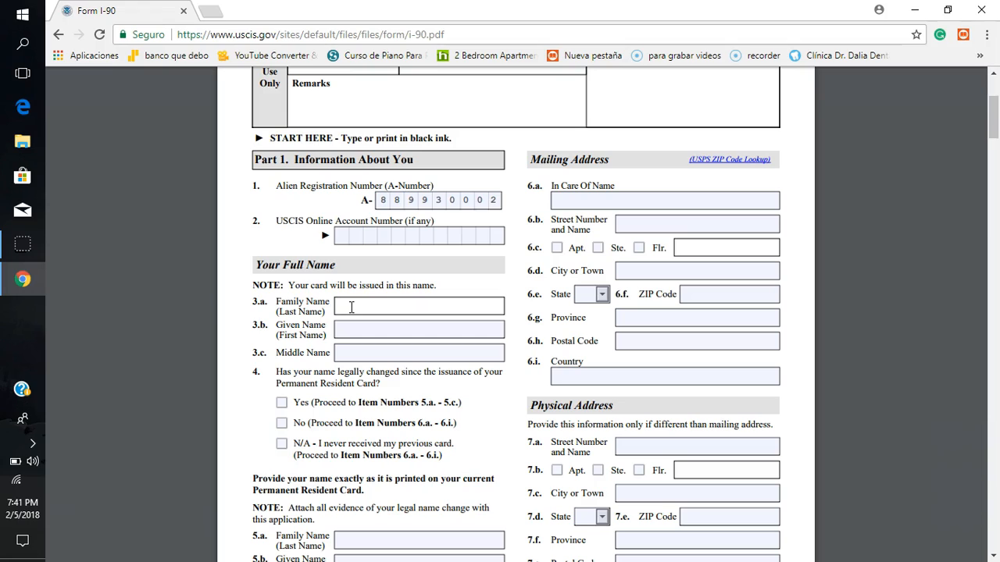
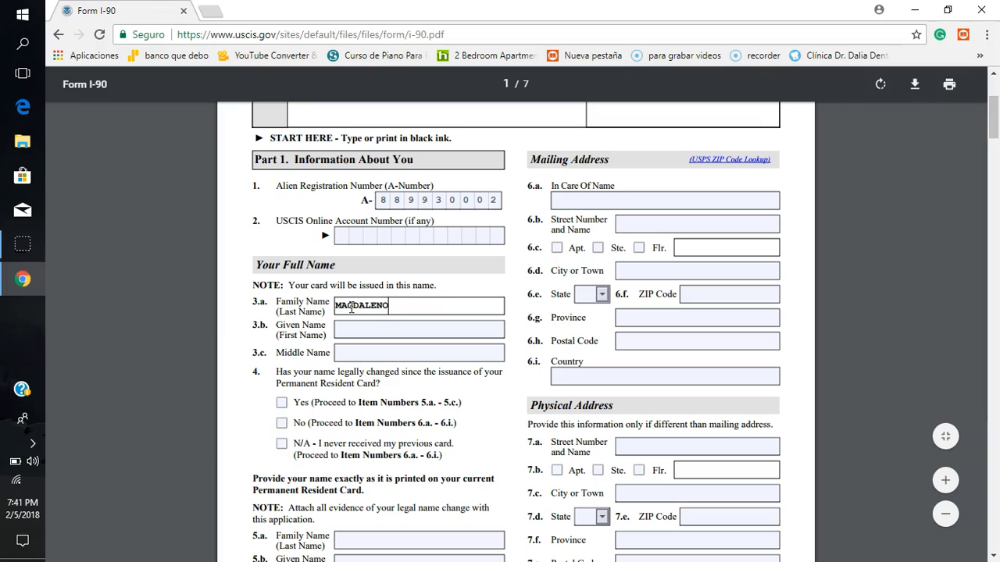
left_click(356, 332)
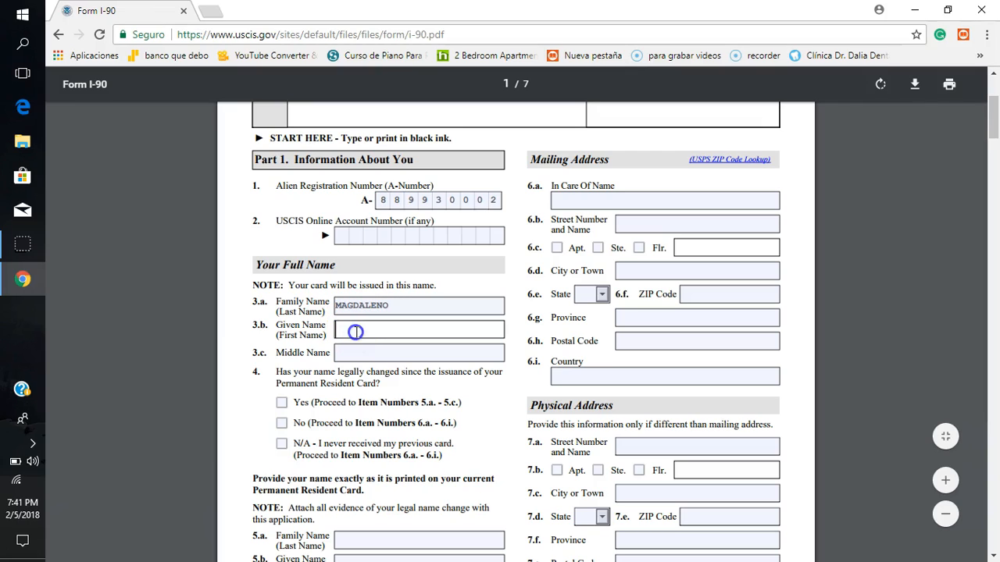
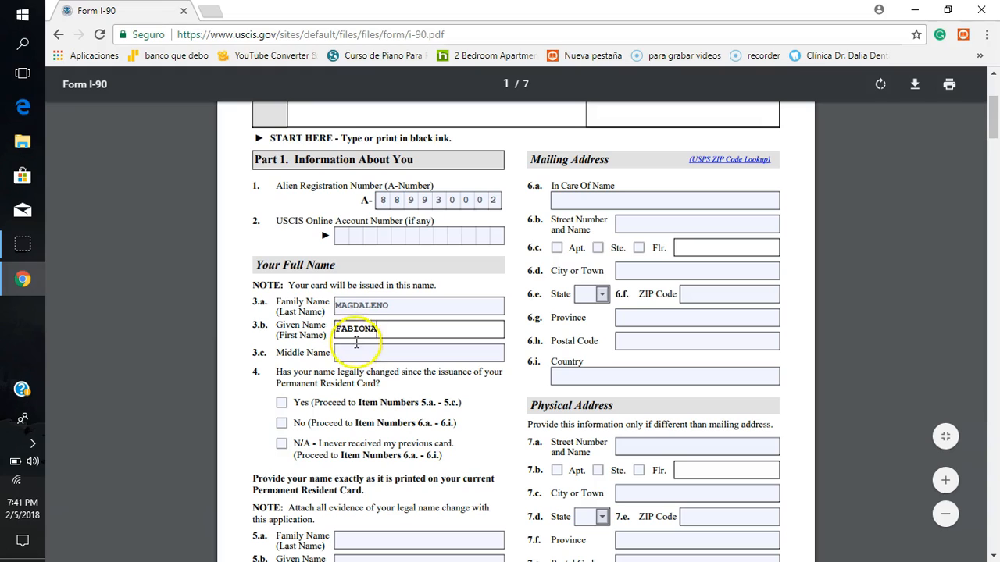
left_click(354, 357)
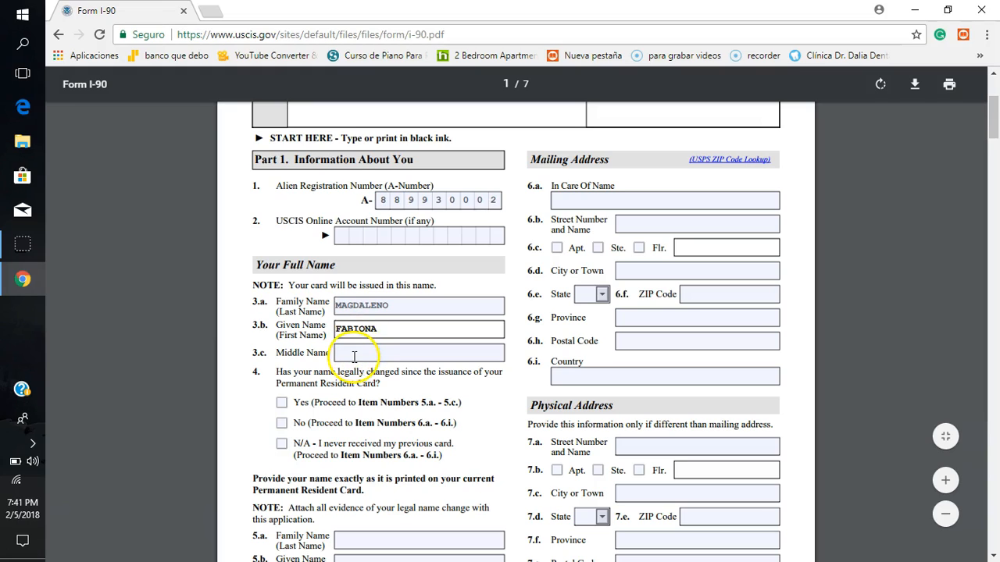
left_click(353, 357)
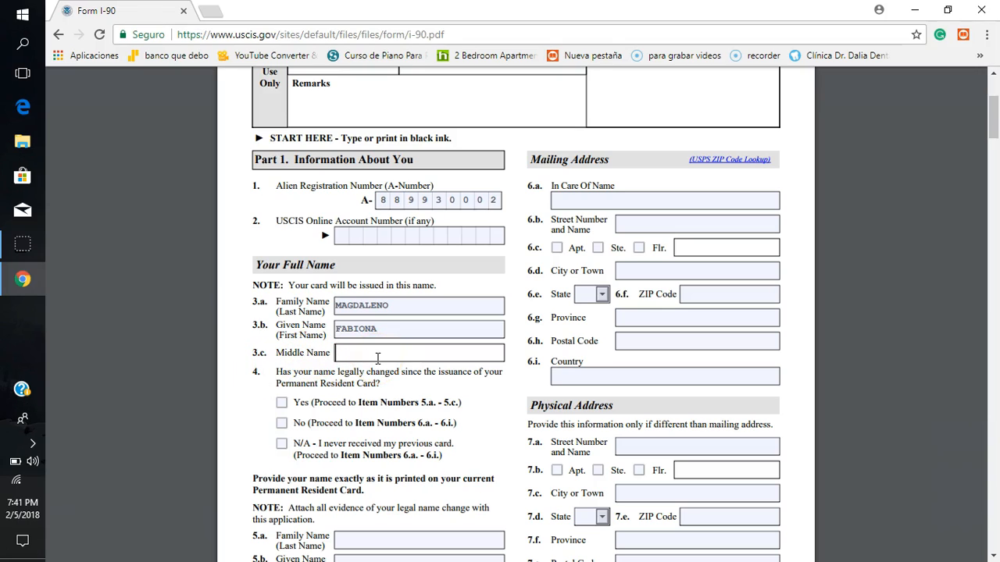
left_click(264, 402)
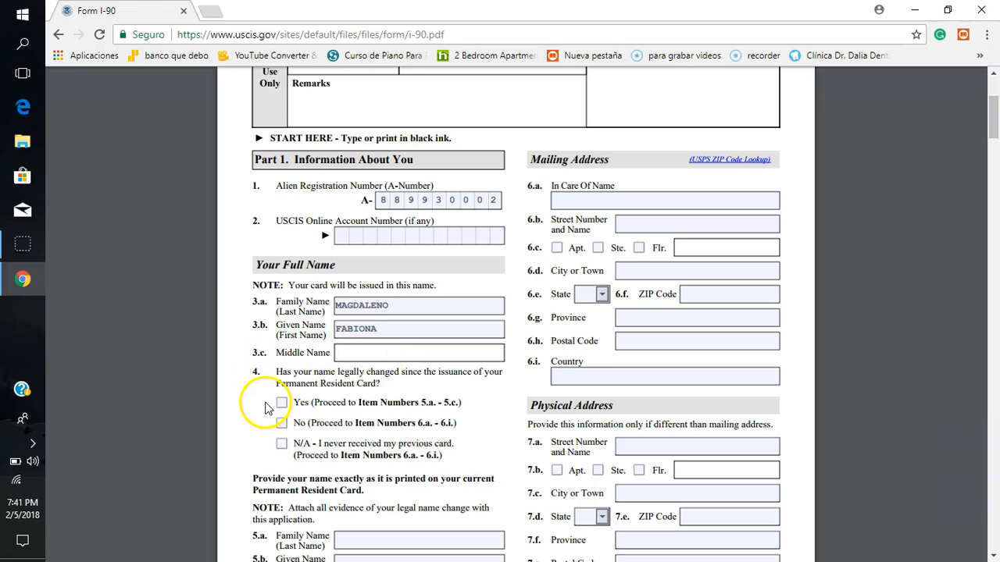
Step: Answer No to item 4 about a legal name change since the Permanent Resident Card was issued
scroll(266, 406, "down", 1)
scroll(264, 408, "down", 2)
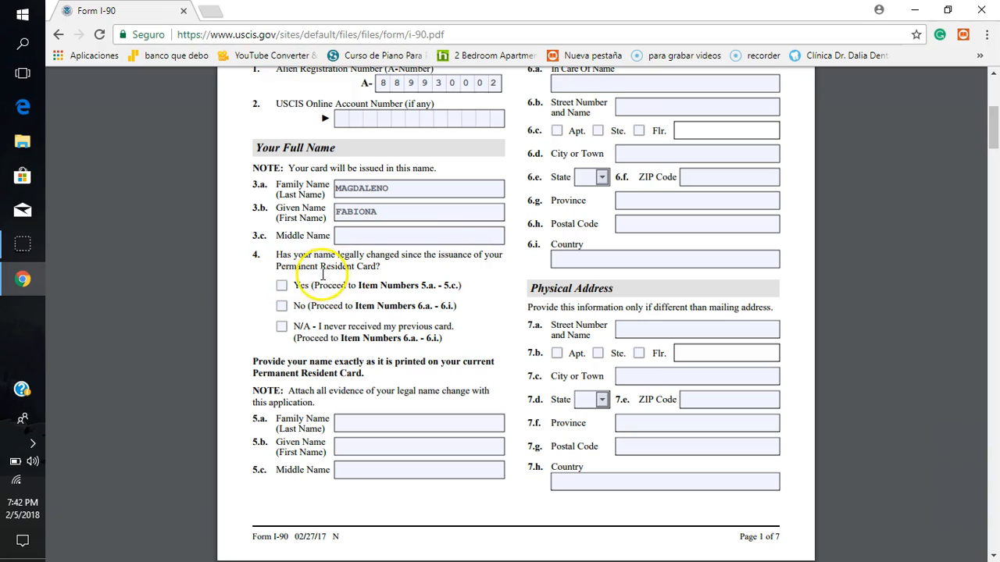
left_click(282, 307)
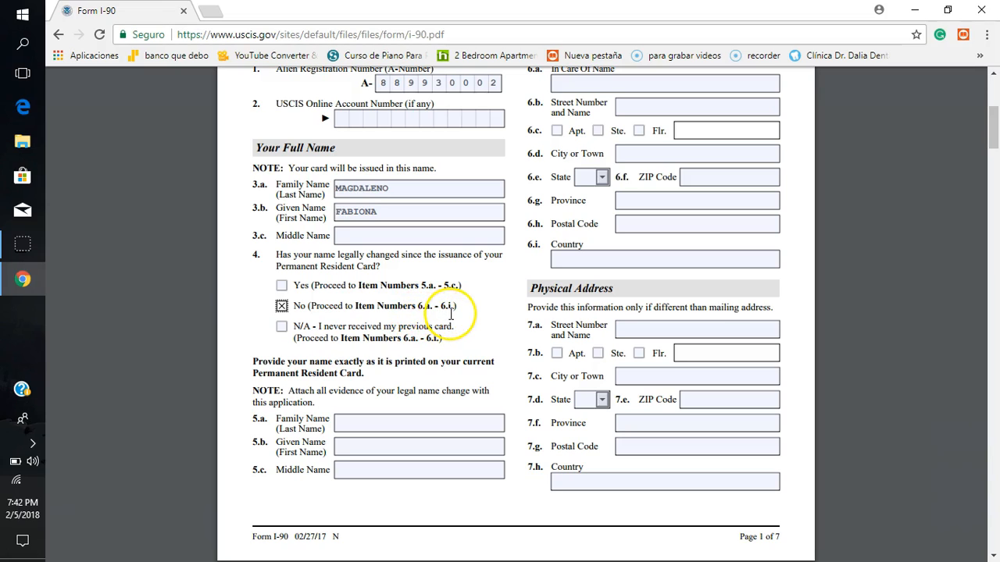
Step: Try the Yes and N/A answers to the legal name change question in turn, ending back on No
left_click(282, 286)
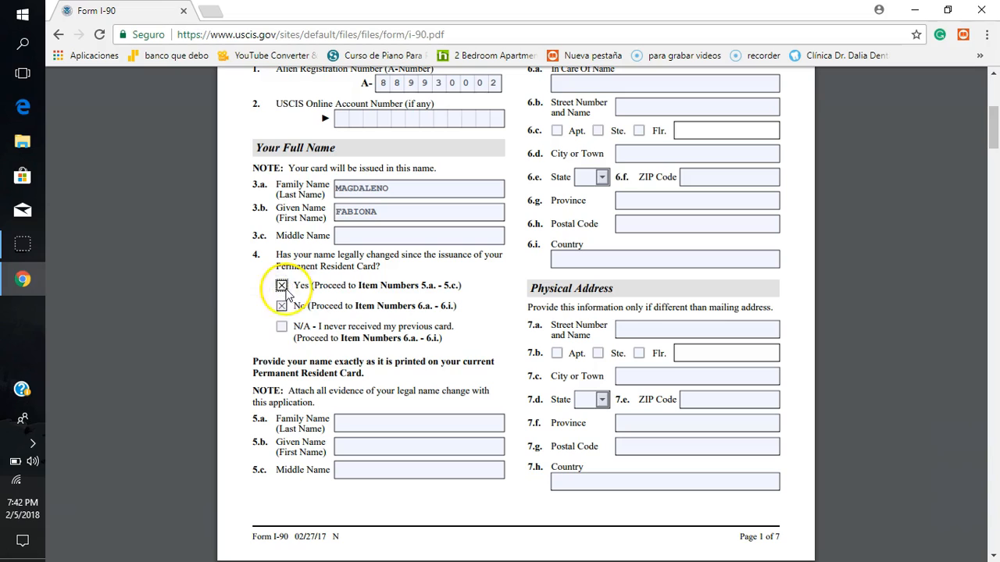
left_click(282, 306)
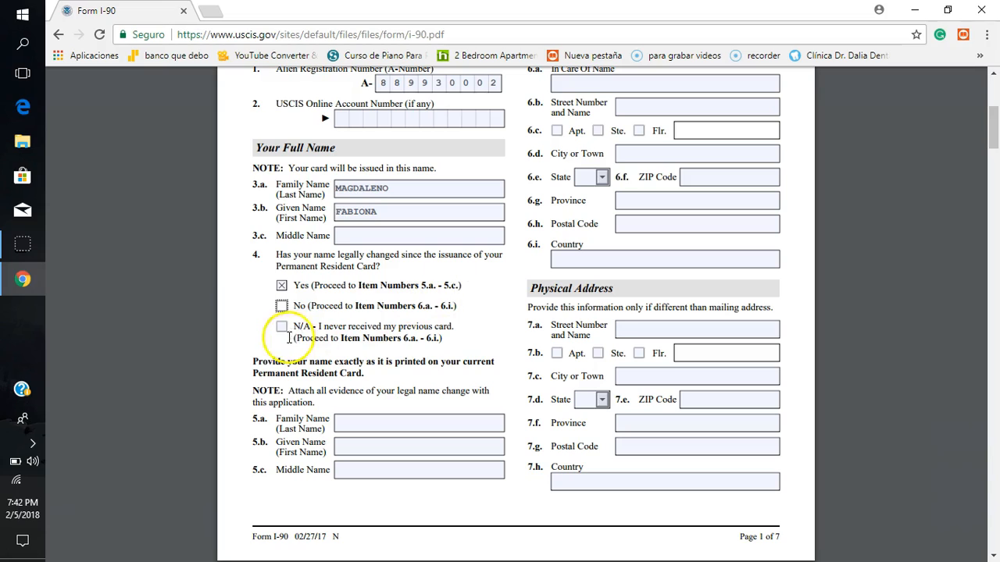
left_click(282, 286)
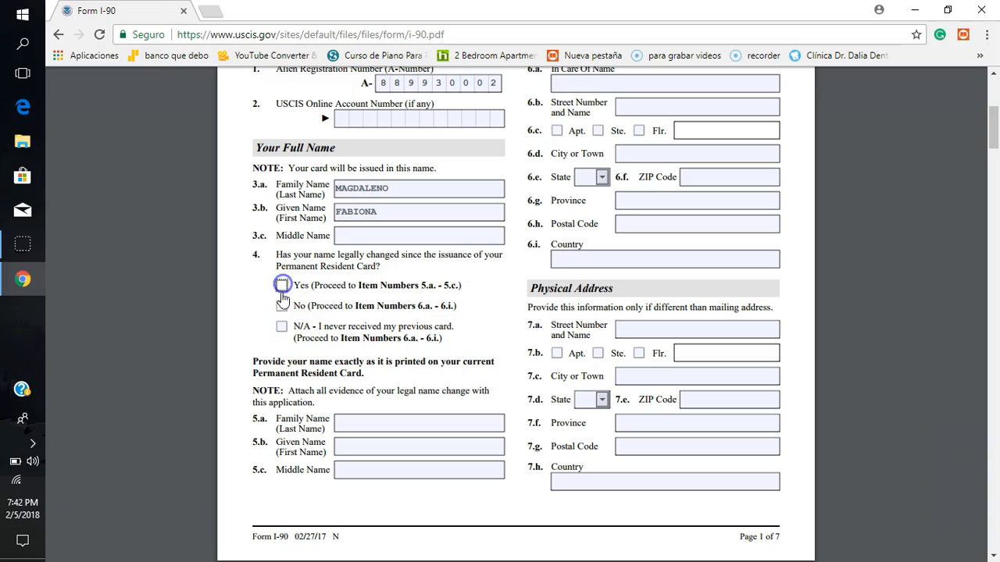
left_click(282, 327)
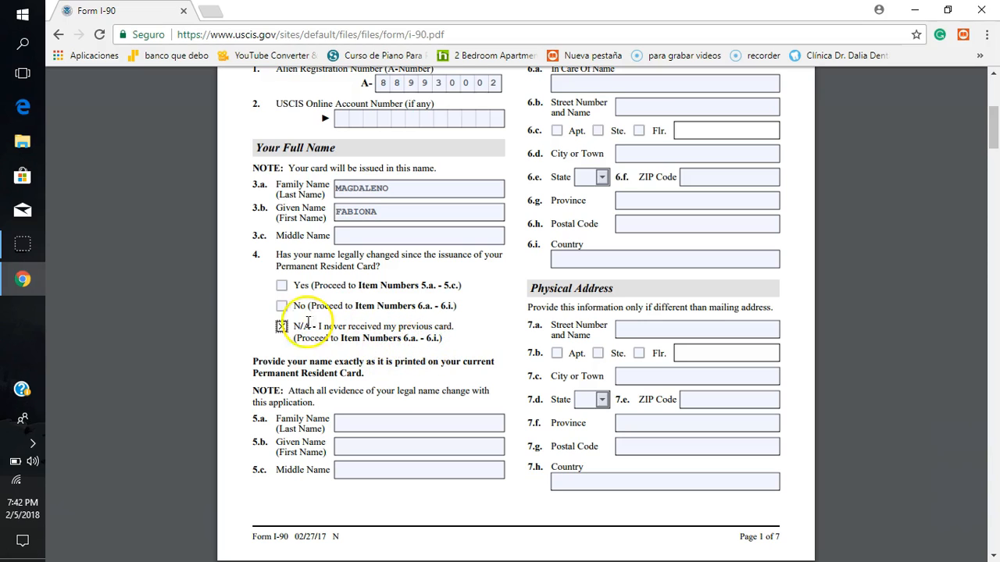
left_click(281, 328)
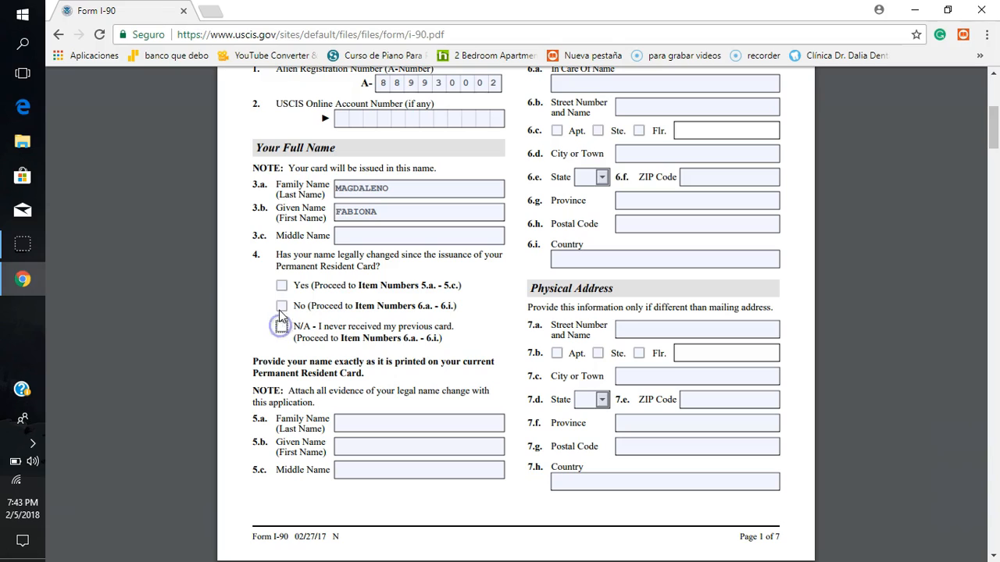
left_click(282, 307)
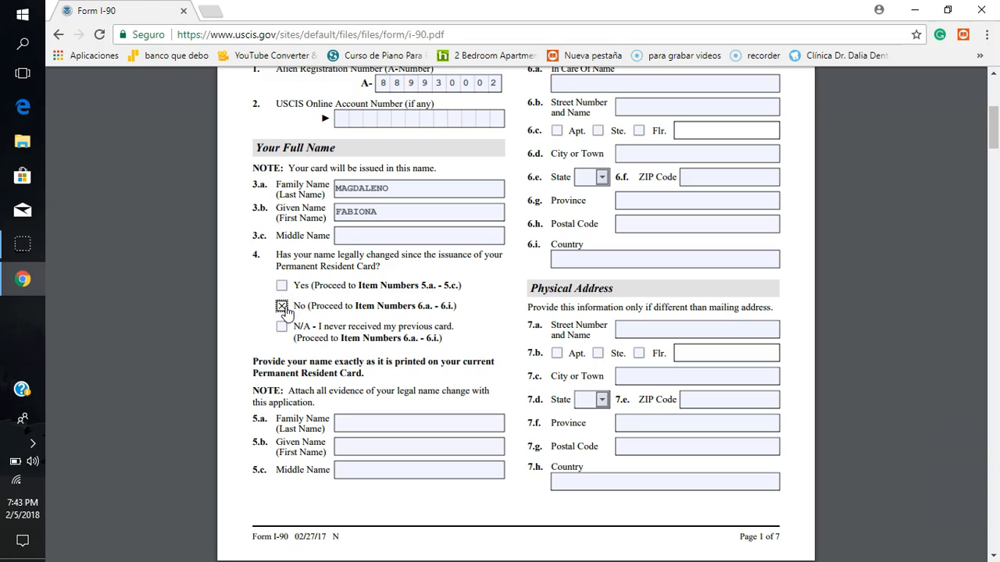
Step: Review the family, given and middle name fields of items 5.a to 5.c without filling them in
left_click(459, 443)
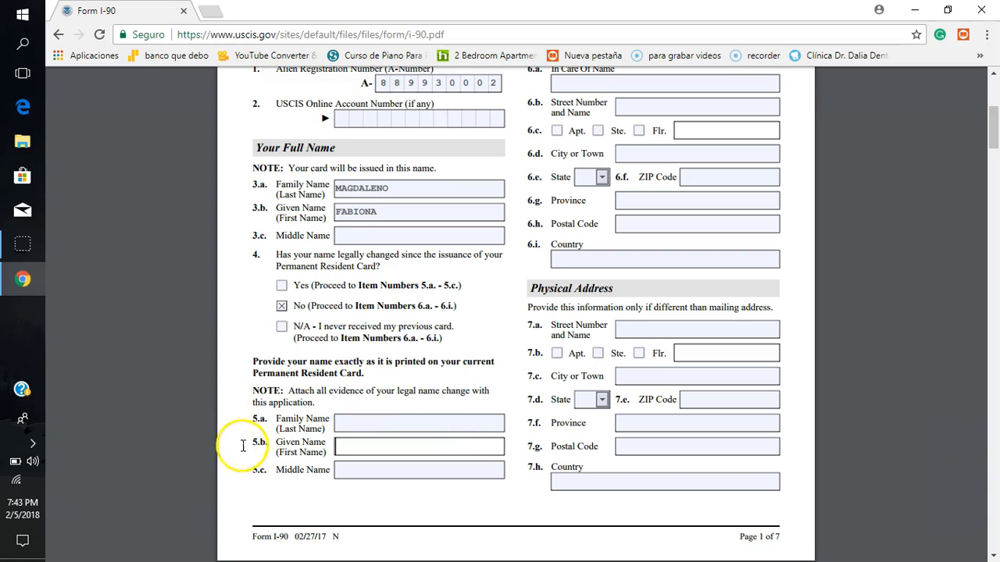
scroll(240, 444, "down", 3)
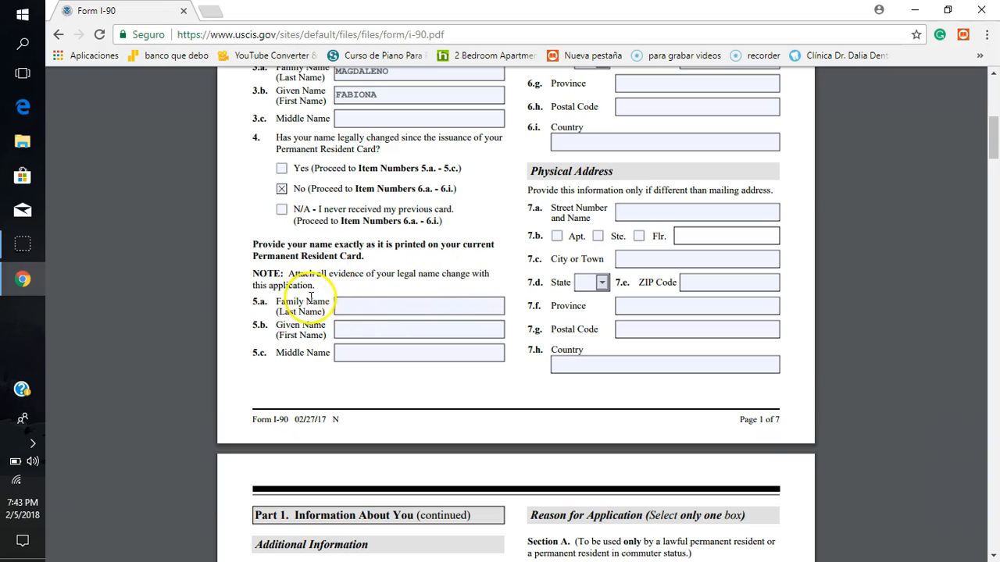
left_click(350, 307)
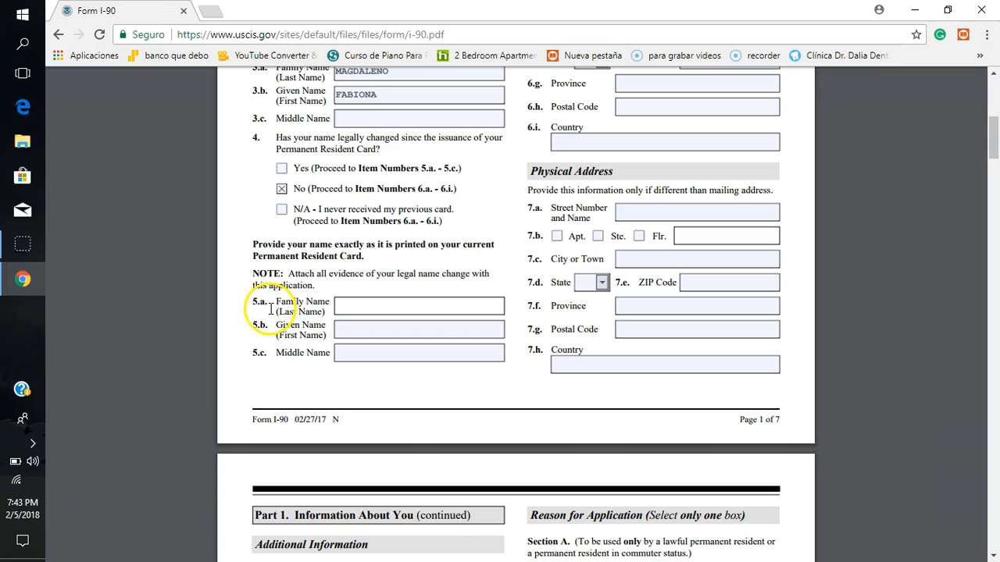
left_click(362, 307)
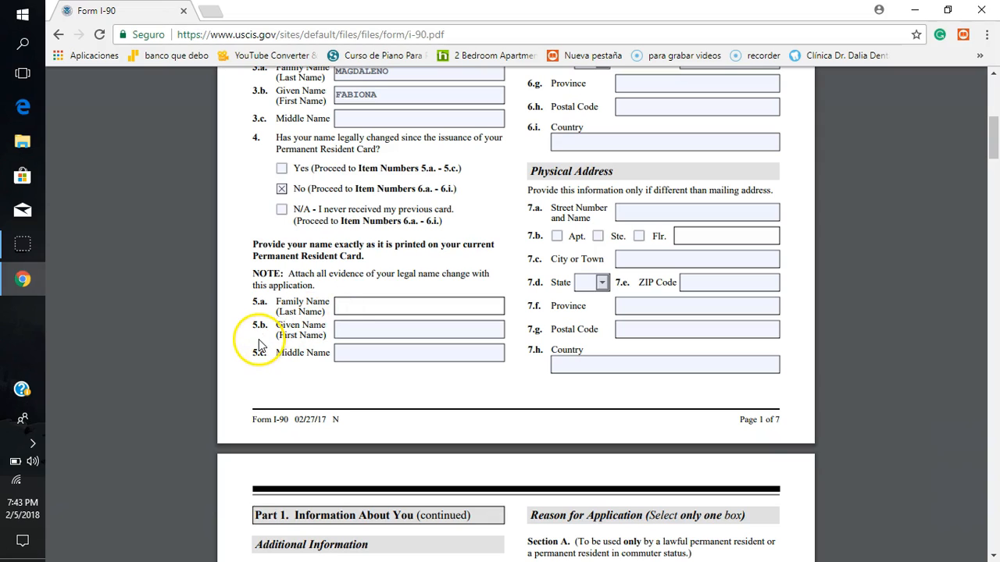
left_click(383, 333)
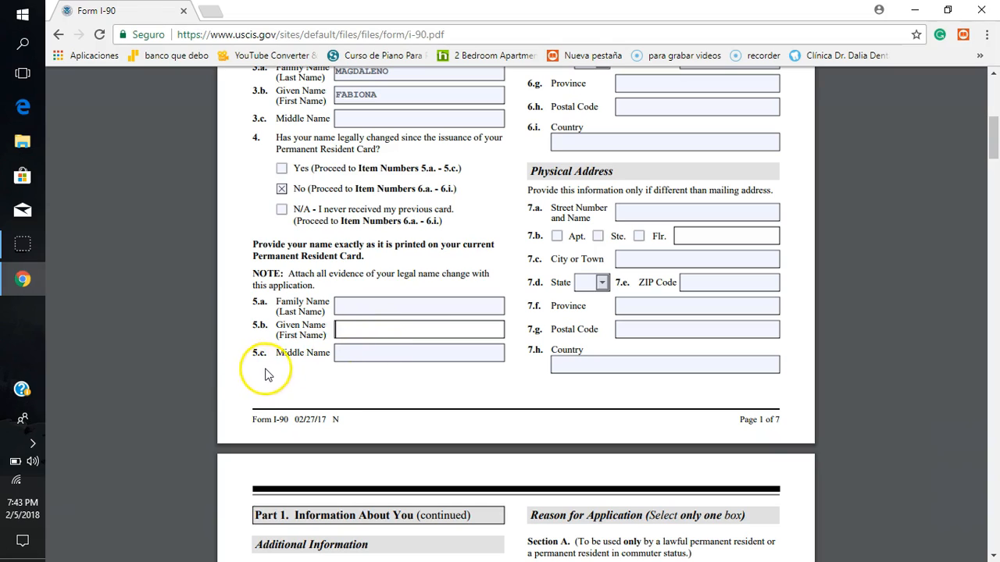
left_click(356, 352)
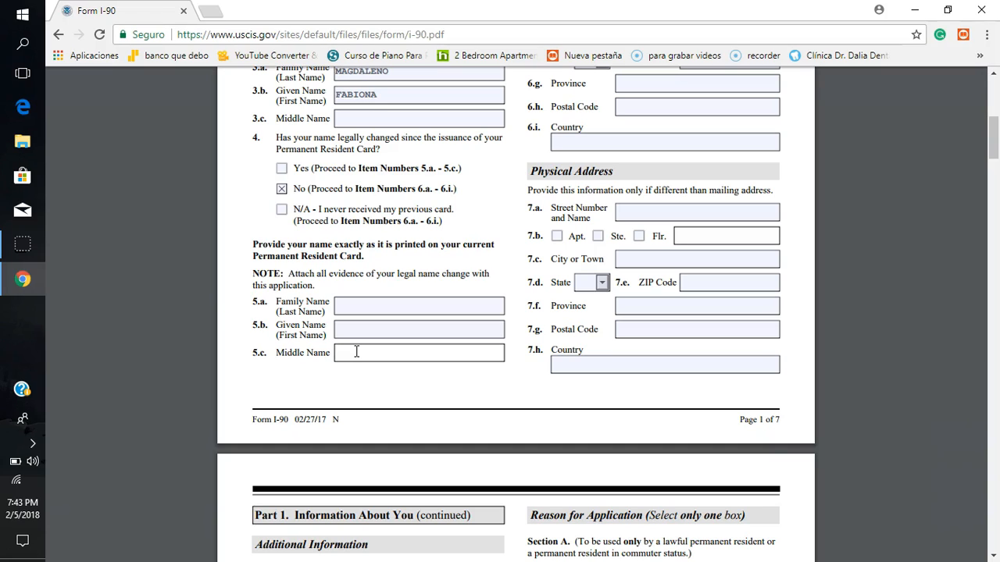
left_click(312, 383)
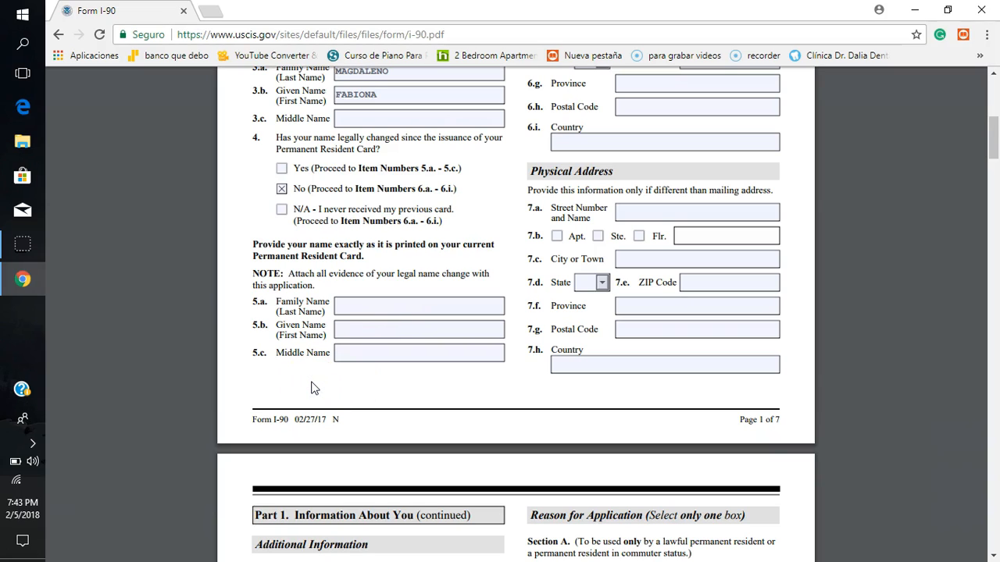
Step: Enter the applicant's street address and city in mailing address items 6.b and 6.d, leaving the In Care Of Name blank
scroll(313, 388, "up", 1)
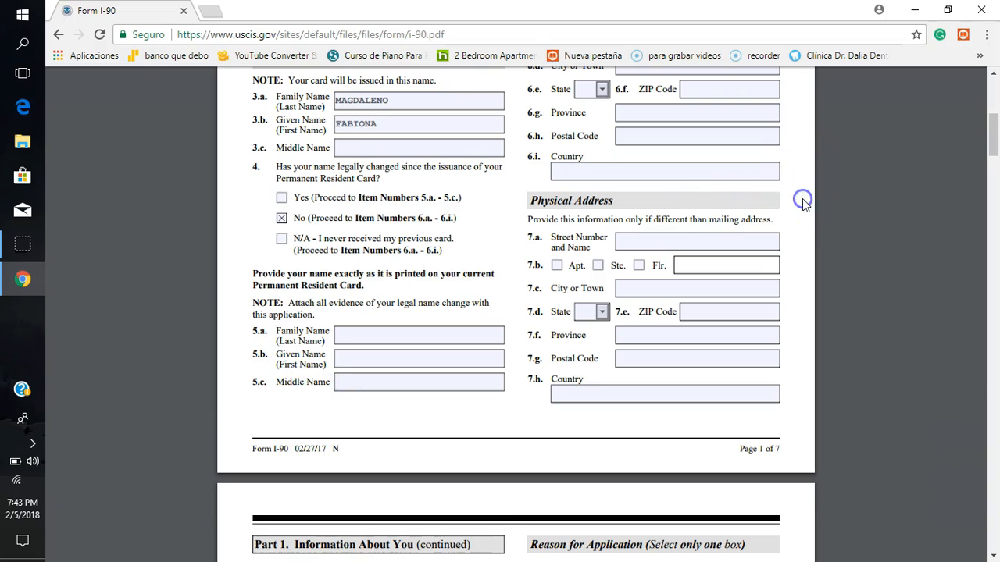
scroll(803, 200, "up", 5)
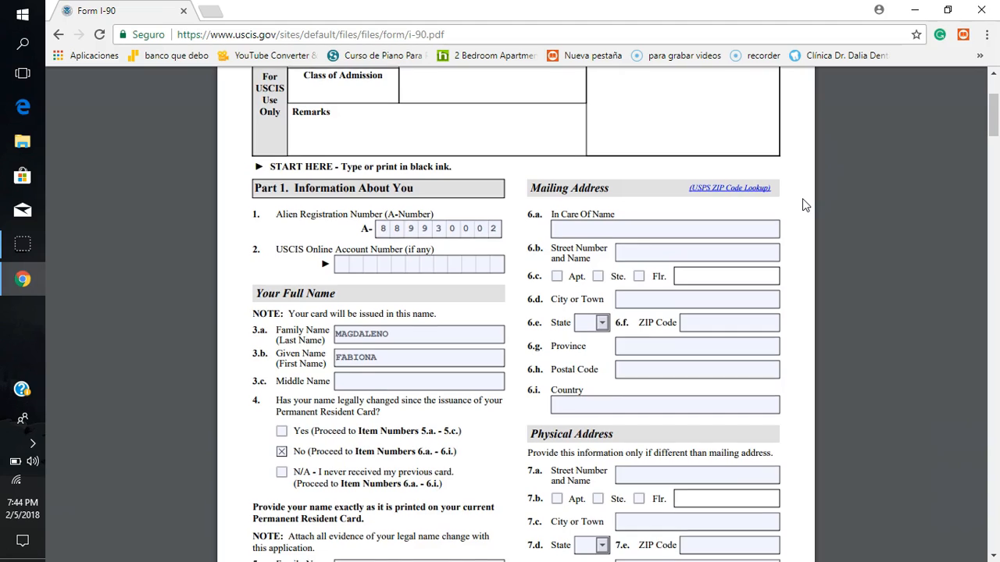
scroll(805, 205, "down", 2)
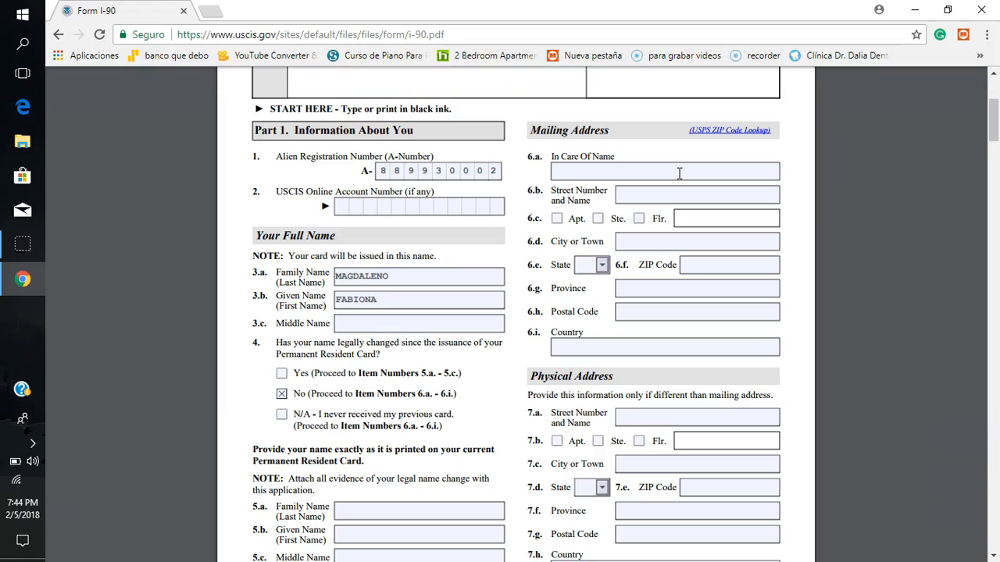
left_click(643, 177)
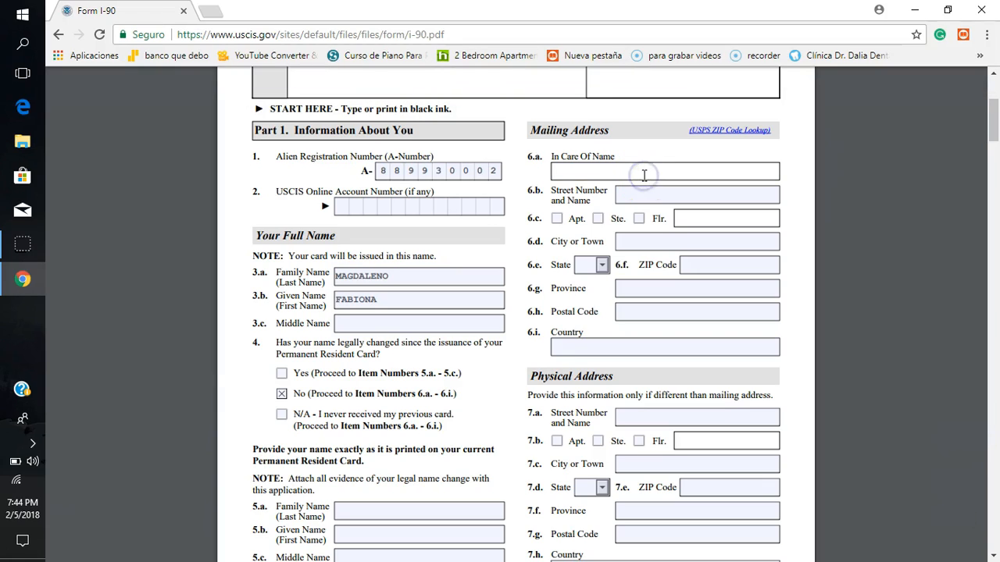
left_click(646, 197)
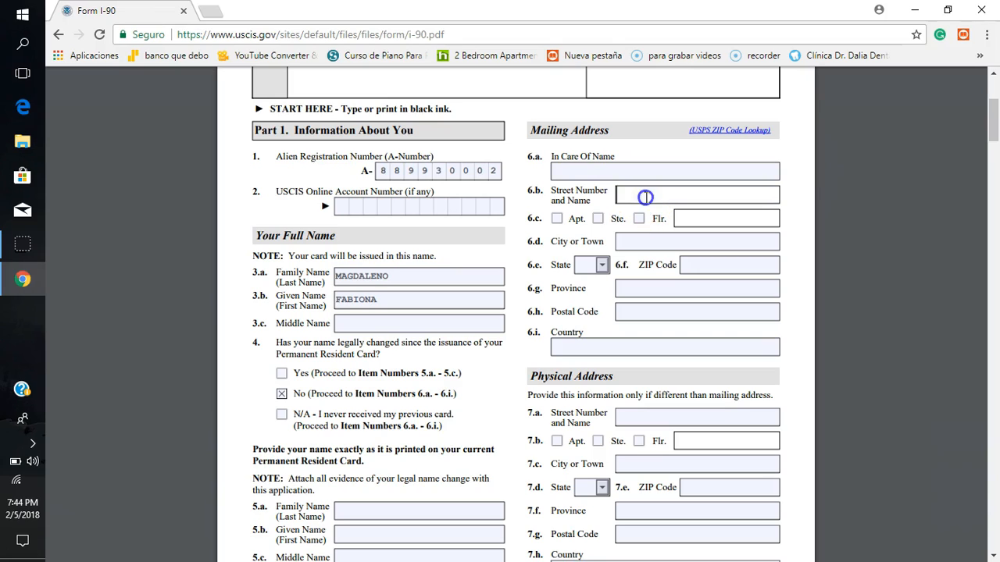
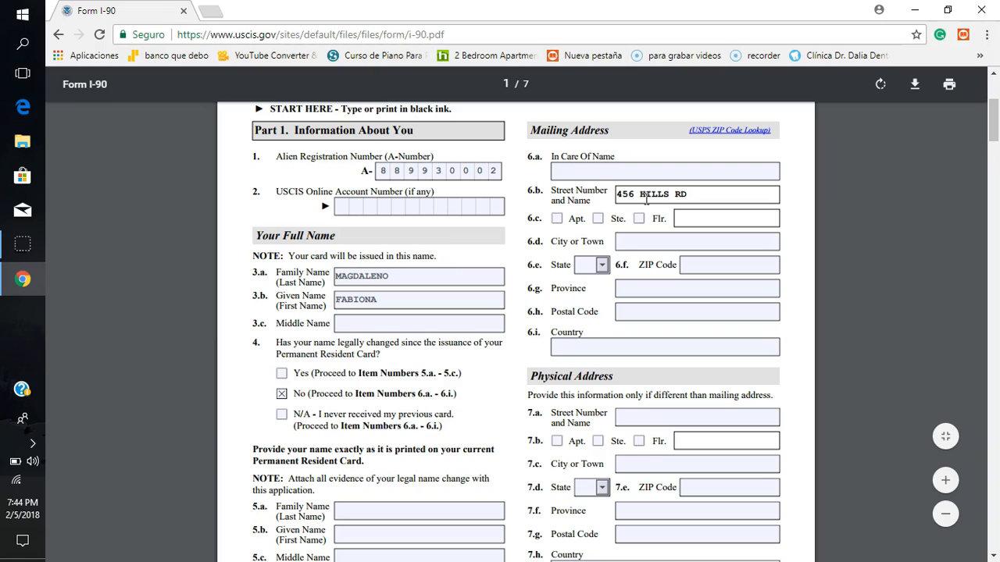
left_click(631, 243)
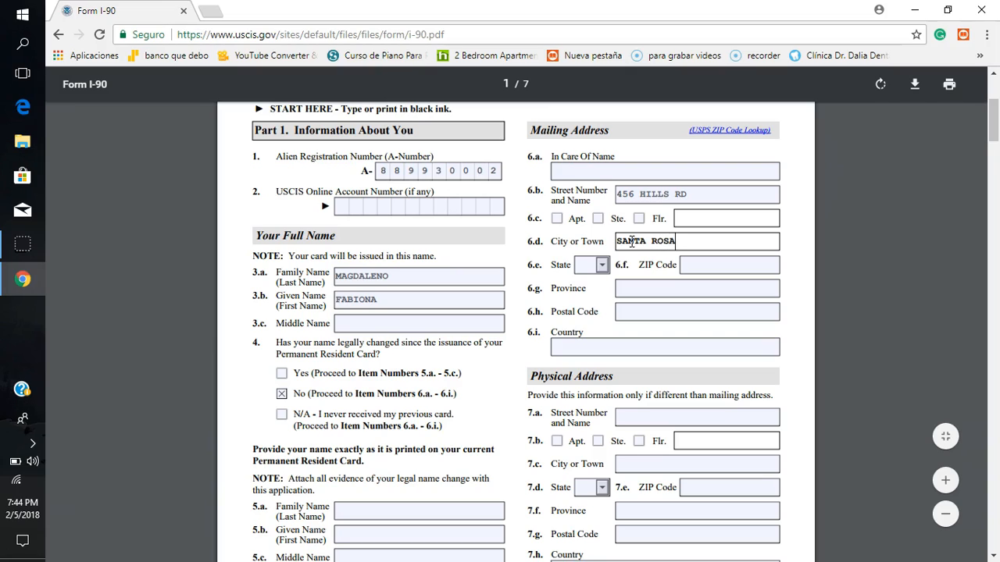
Step: Select CA as the mailing address state in item 6.e and enter the ZIP code in item 6.f
left_click(602, 265)
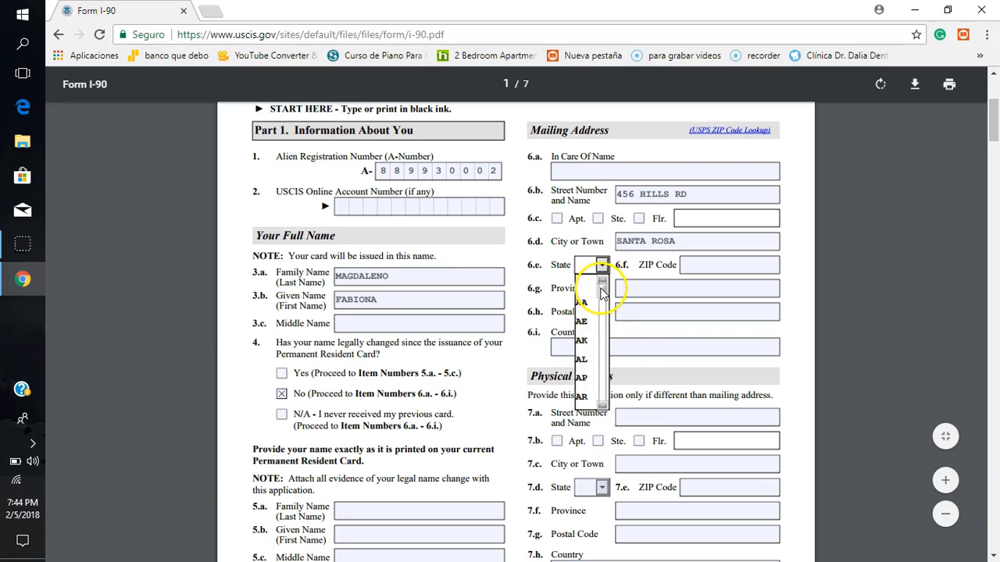
left_click_drag(602, 293, 602, 302)
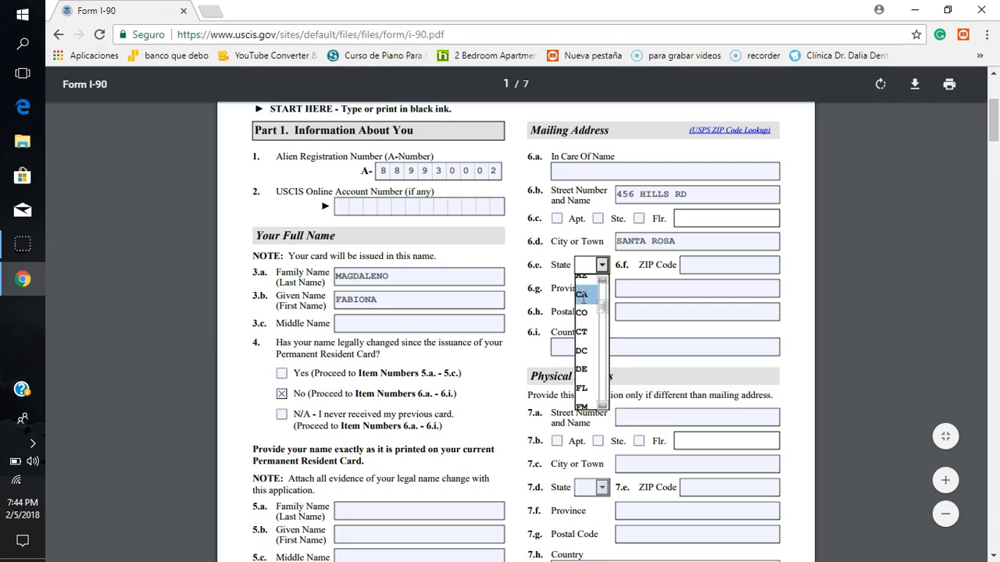
left_click(582, 297)
left_click(692, 266)
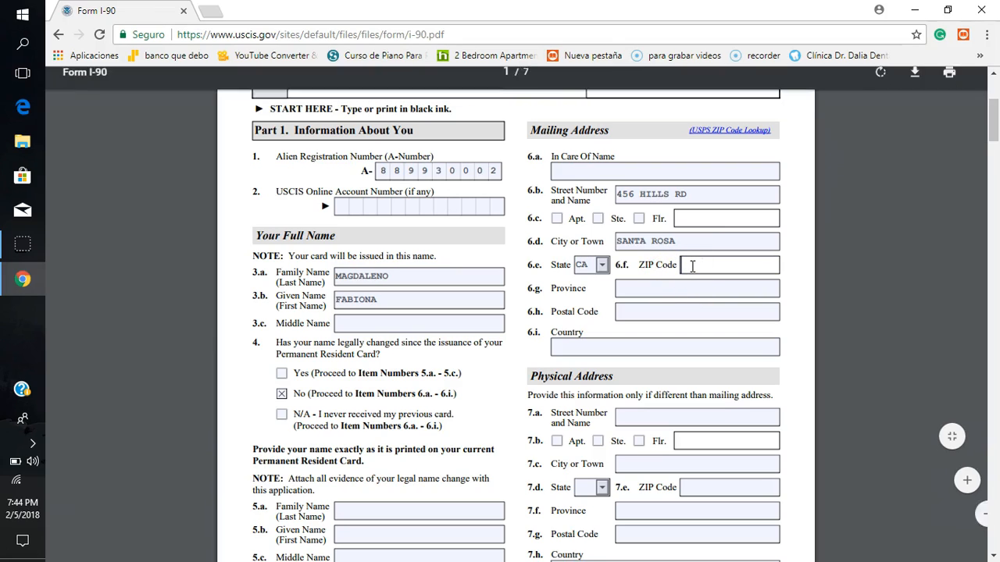
type("95463")
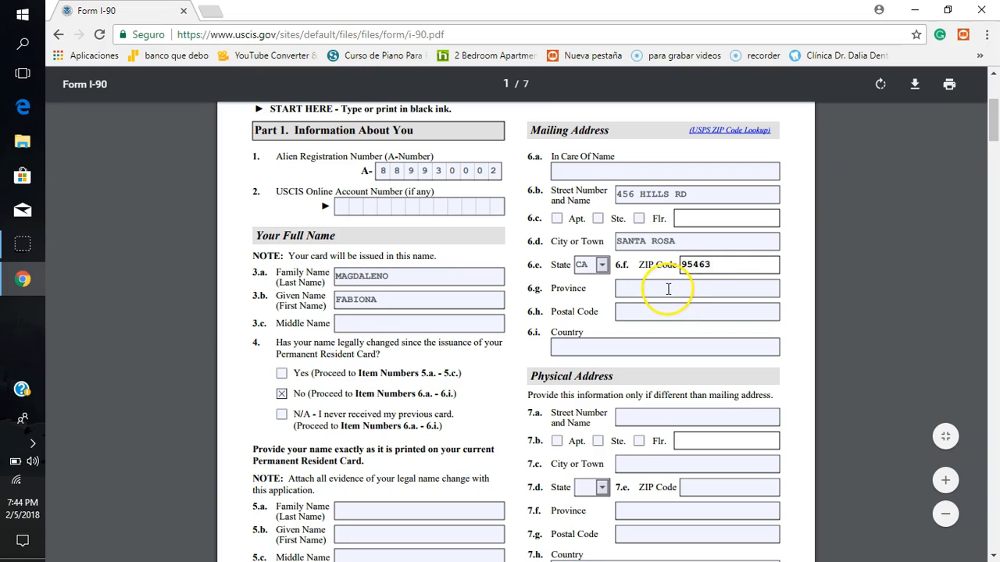
Step: Leave the mailing address province and postal code blank and enter USA as the country in item 6.i
left_click(668, 289)
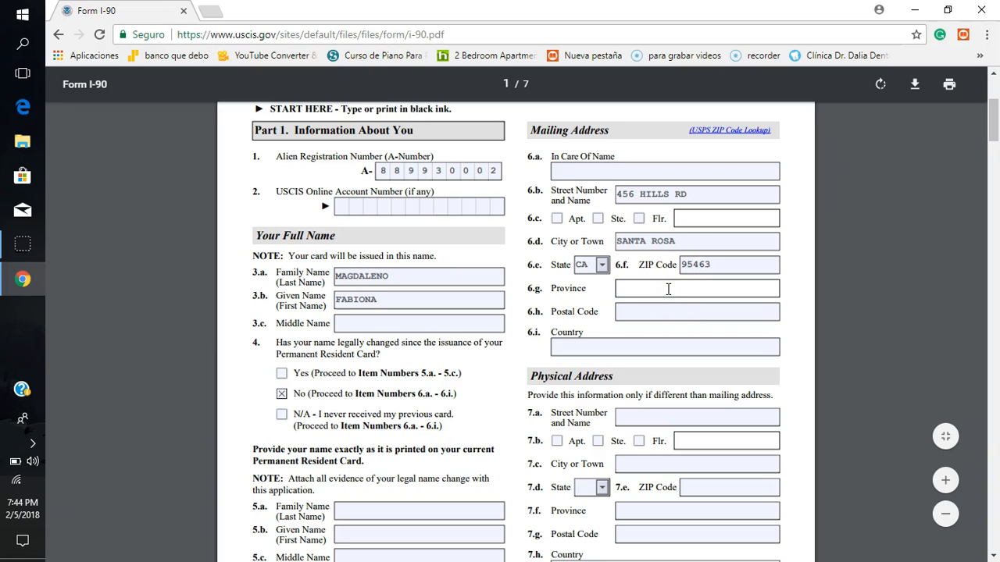
left_click(652, 312)
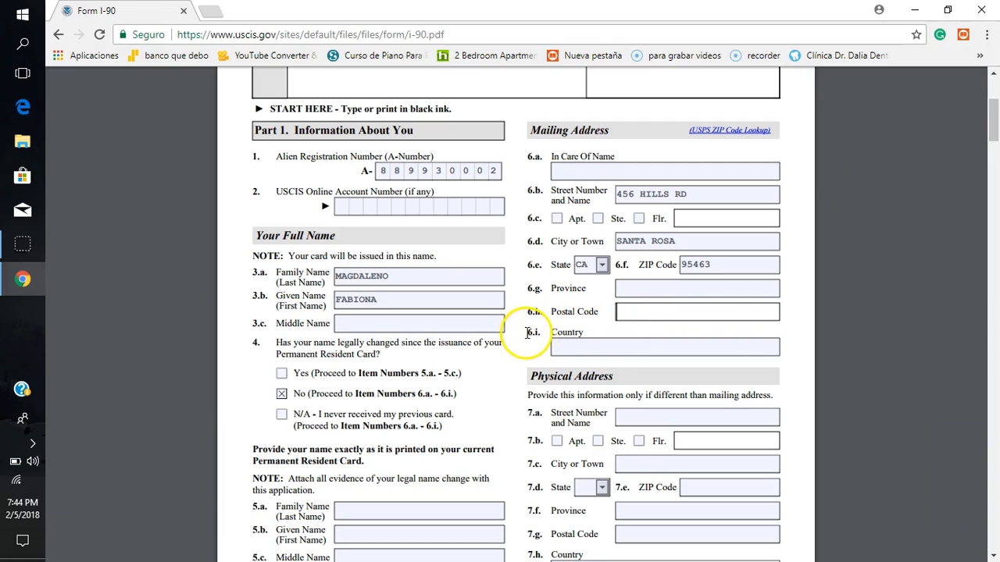
left_click(569, 346)
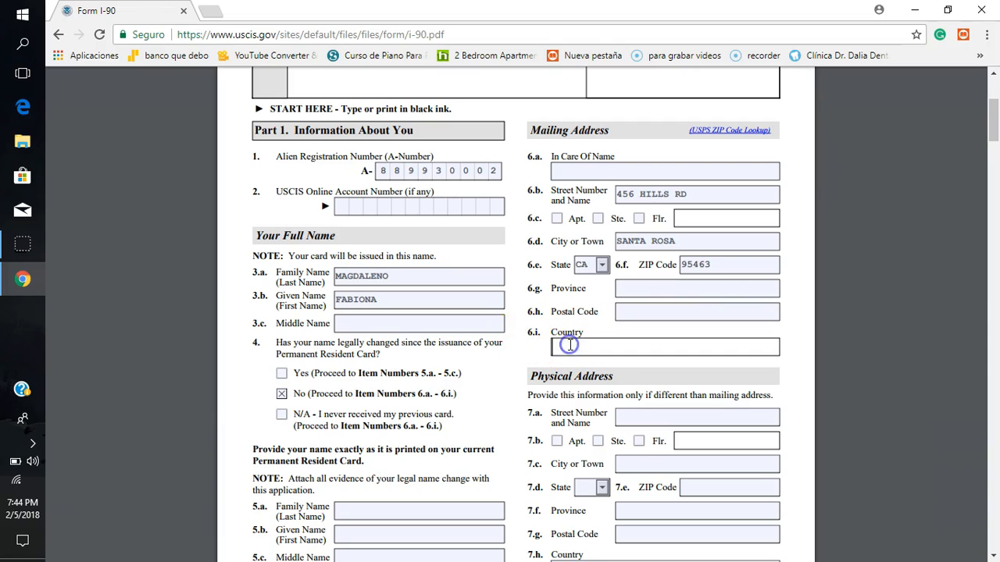
type("USA")
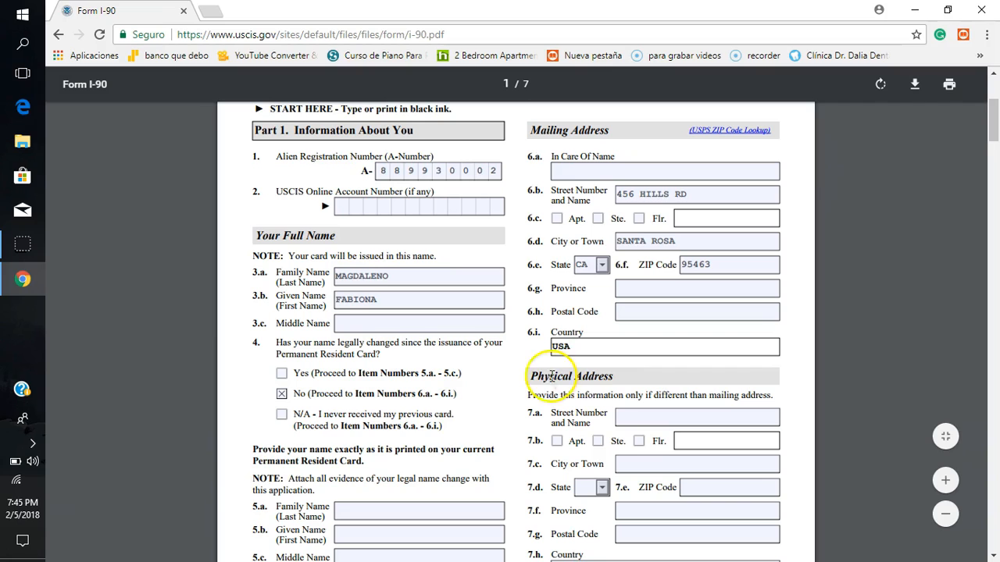
left_click(525, 353)
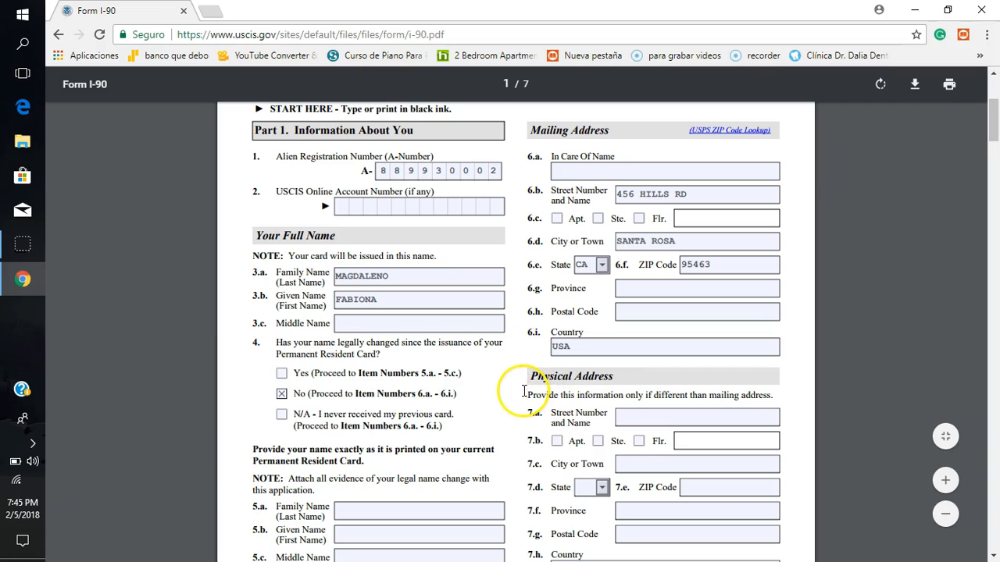
Step: Enter the applicant's street address and city in physical address items 7.a and 7.c
scroll(523, 391, "down", 2)
scroll(524, 391, "down", 5)
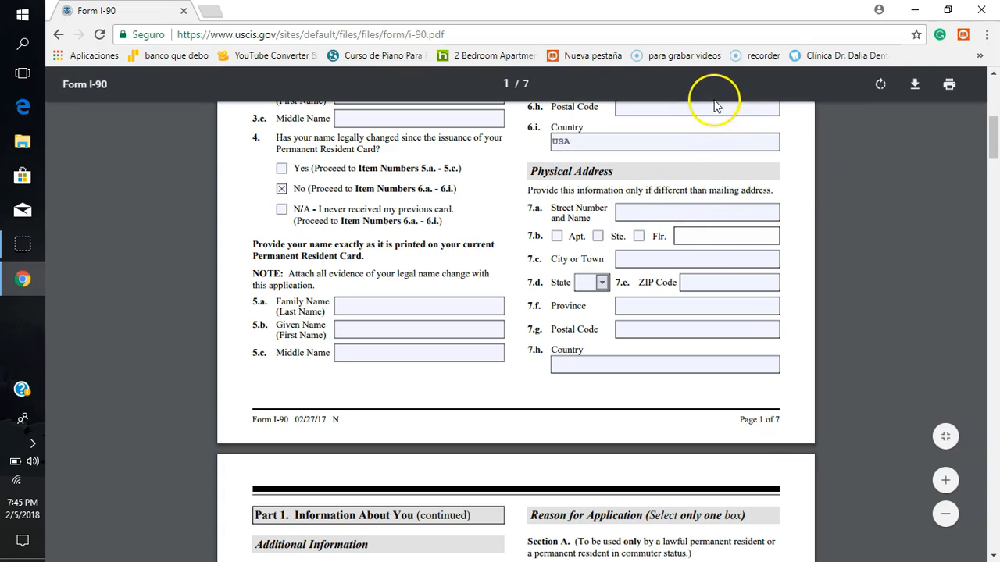
scroll(716, 107, "up", 3)
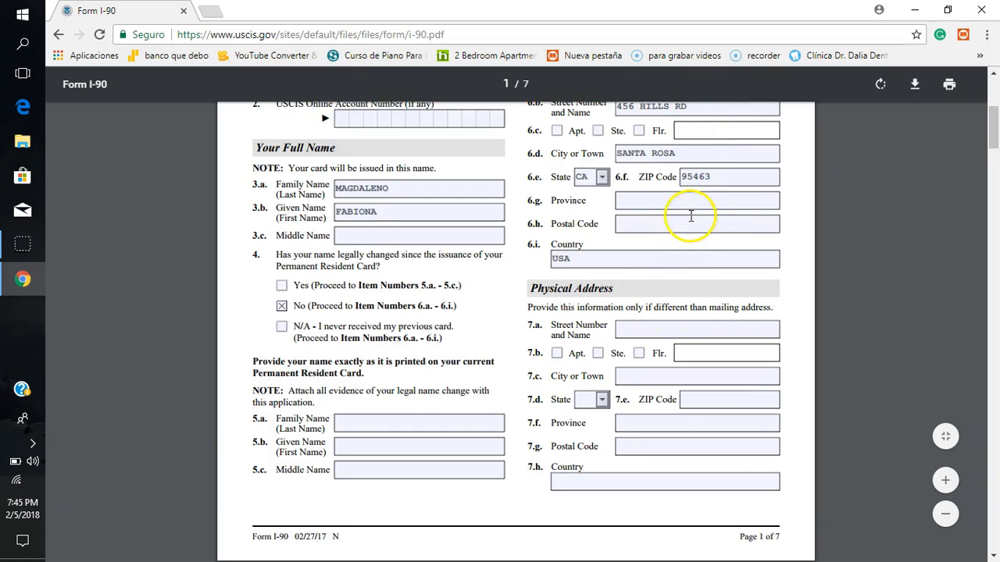
left_click(668, 329)
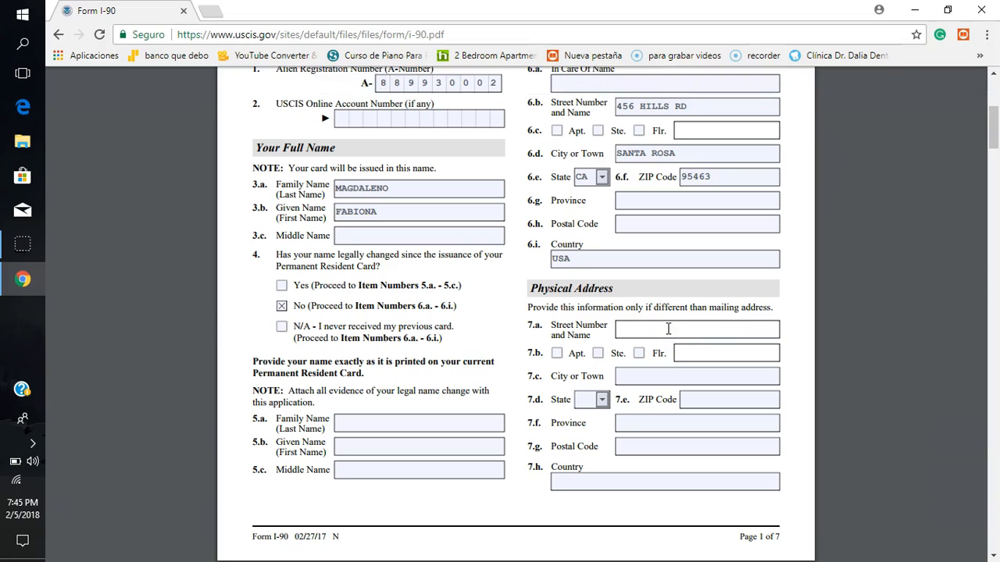
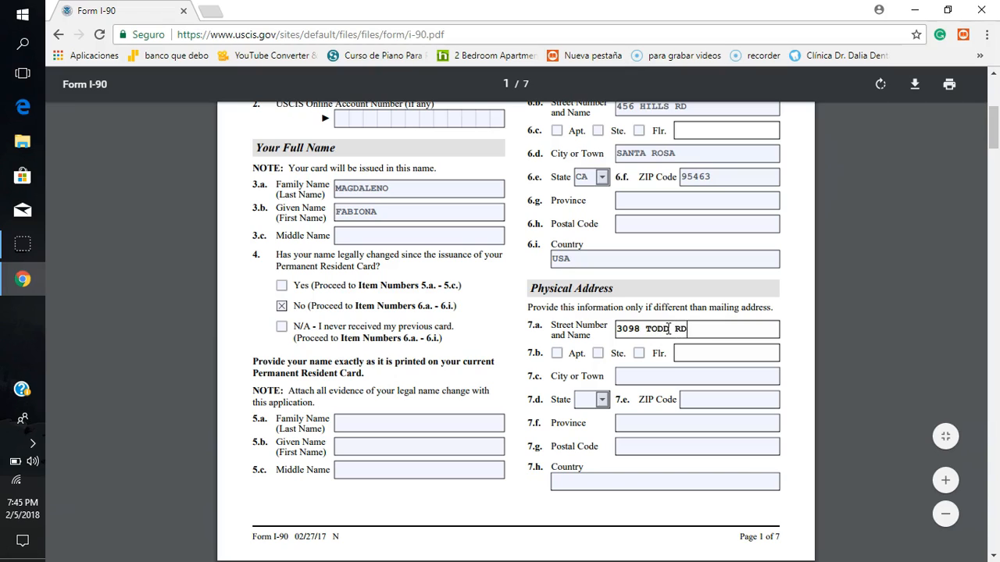
left_click(668, 371)
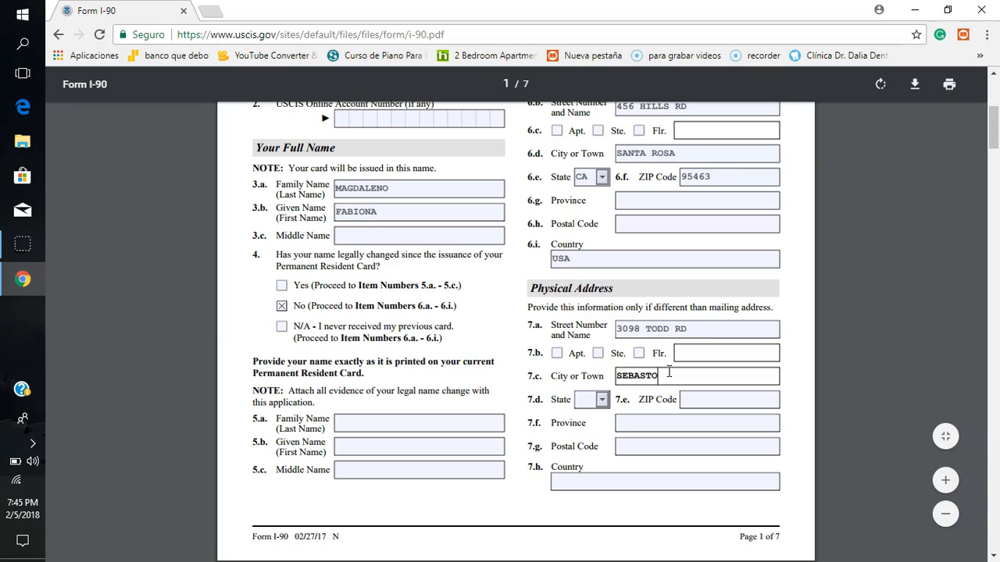
Step: Select ID as the physical address state in item 7.d and enter the ZIP code in item 7.e
left_click(601, 400)
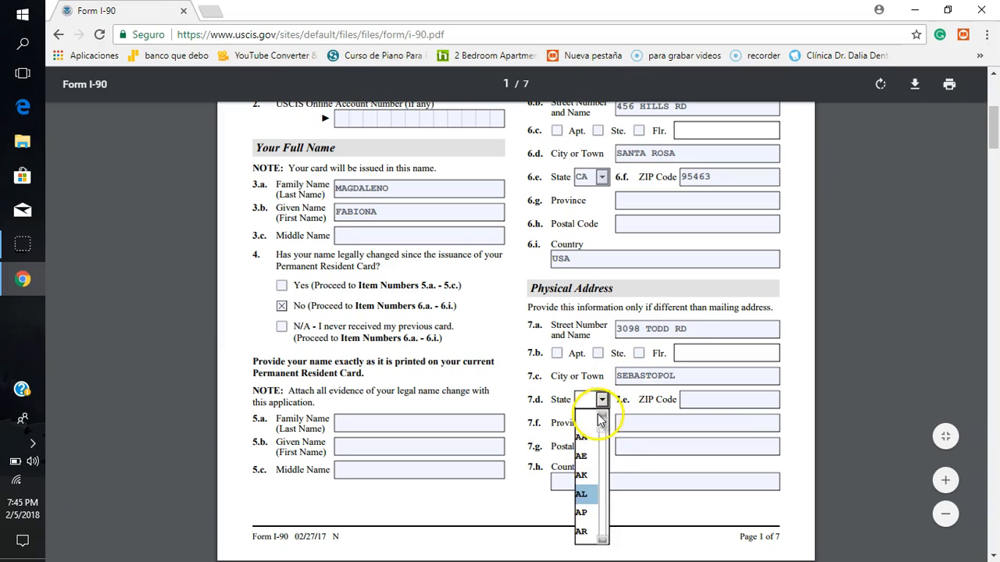
left_click(610, 449)
mouse_move(610, 449)
left_mouse_down()
mouse_move(609, 500)
mouse_move(605, 420)
mouse_move(604, 461)
left_mouse_up()
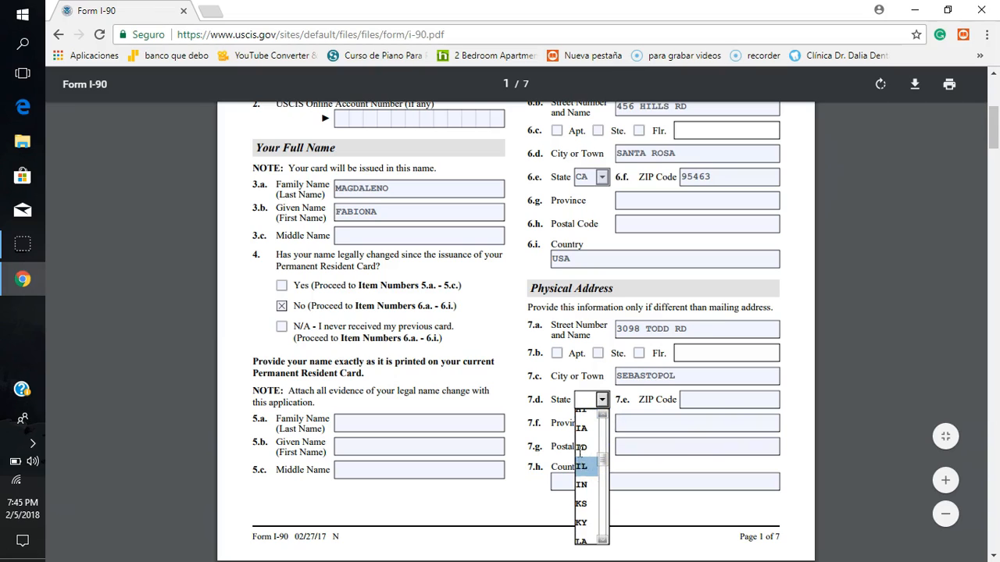
left_click(583, 442)
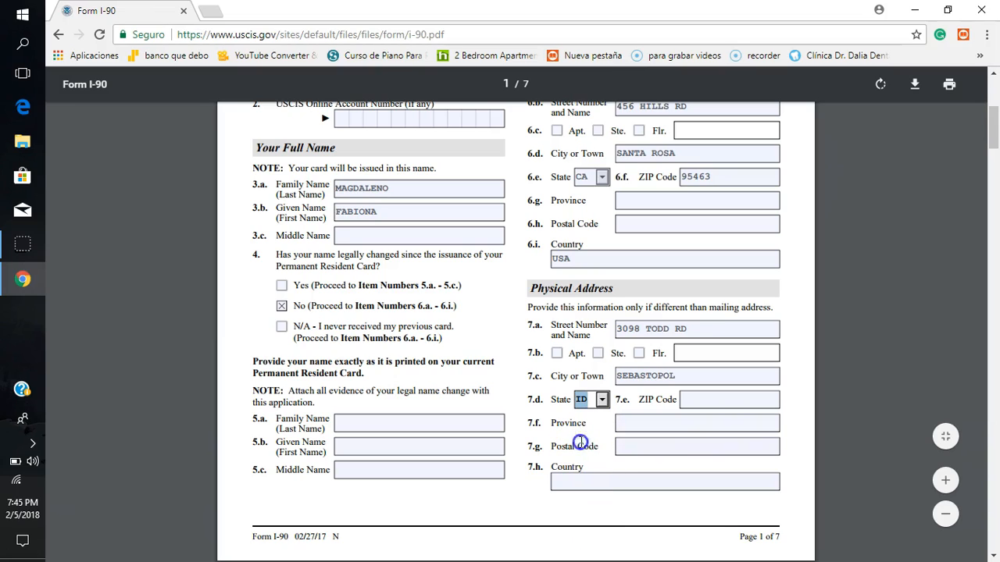
left_click(715, 400)
type("00000")
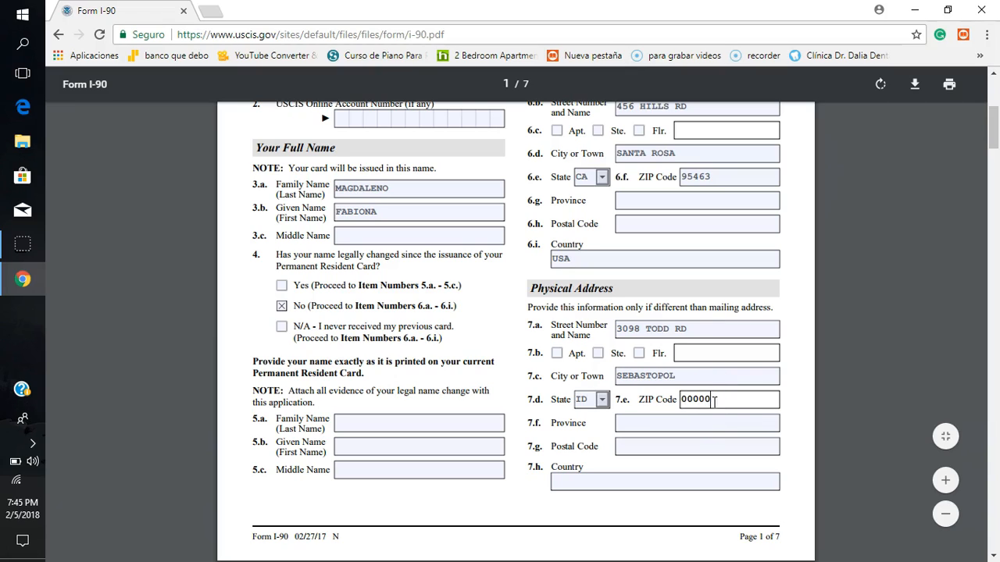
Step: Leave the physical address province and postal code blank and enter MEXICO as the country in item 7.h
left_click(684, 421)
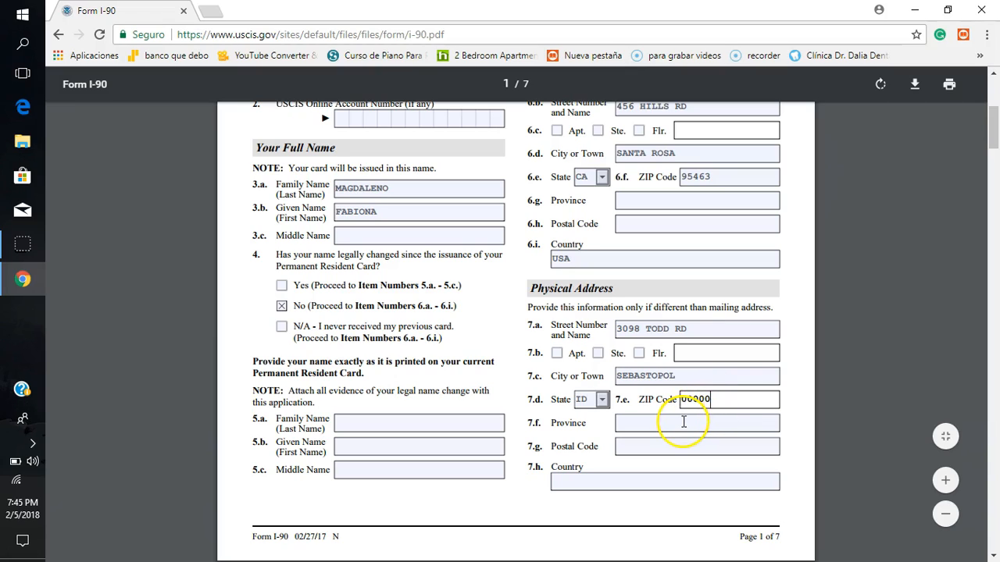
left_click(684, 422)
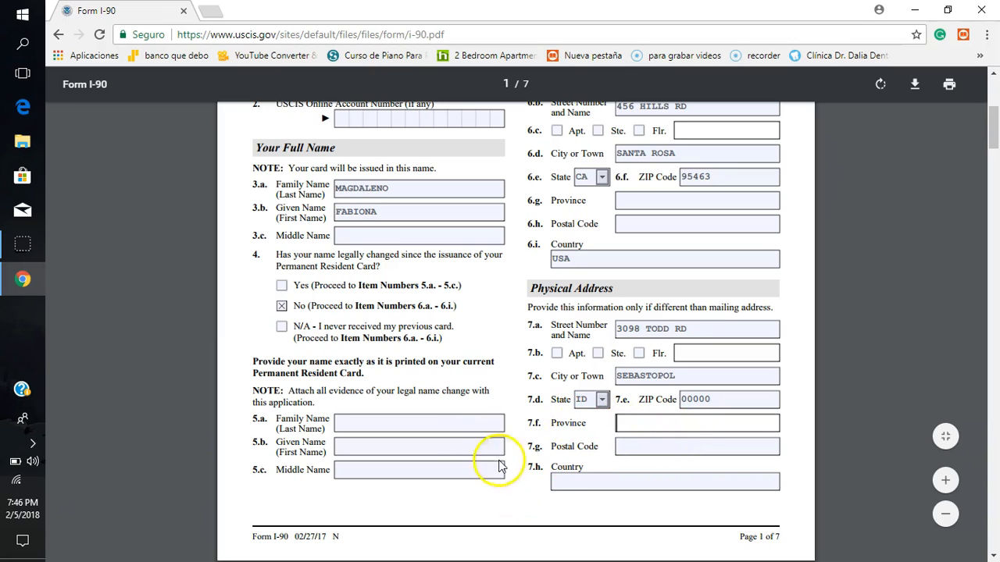
left_click(629, 446)
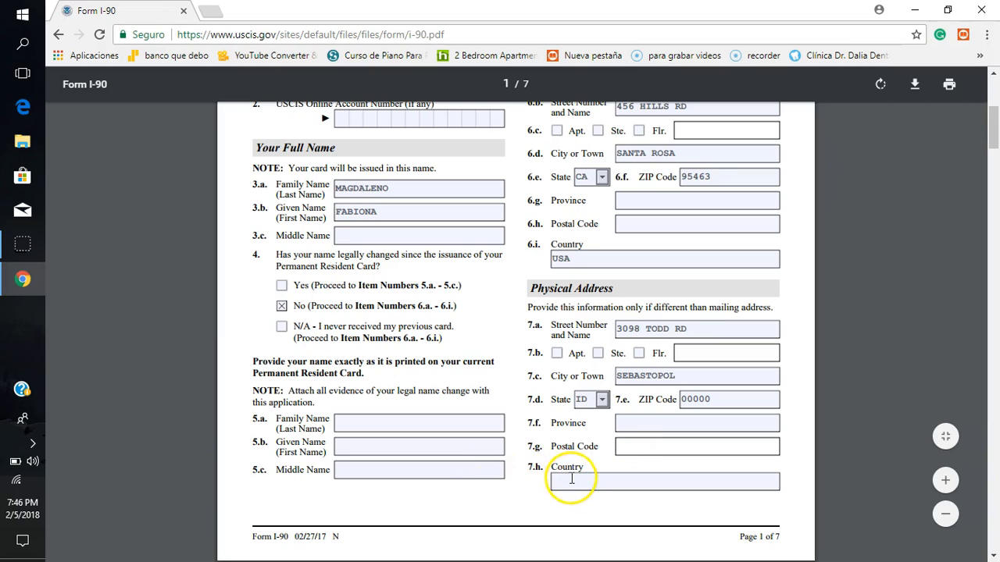
left_click(572, 480)
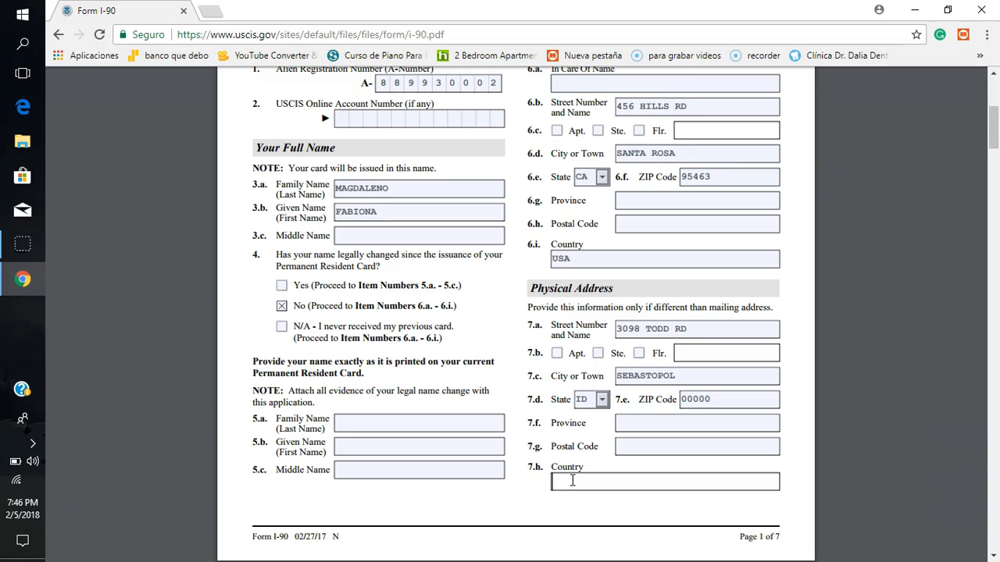
type("MEXICO")
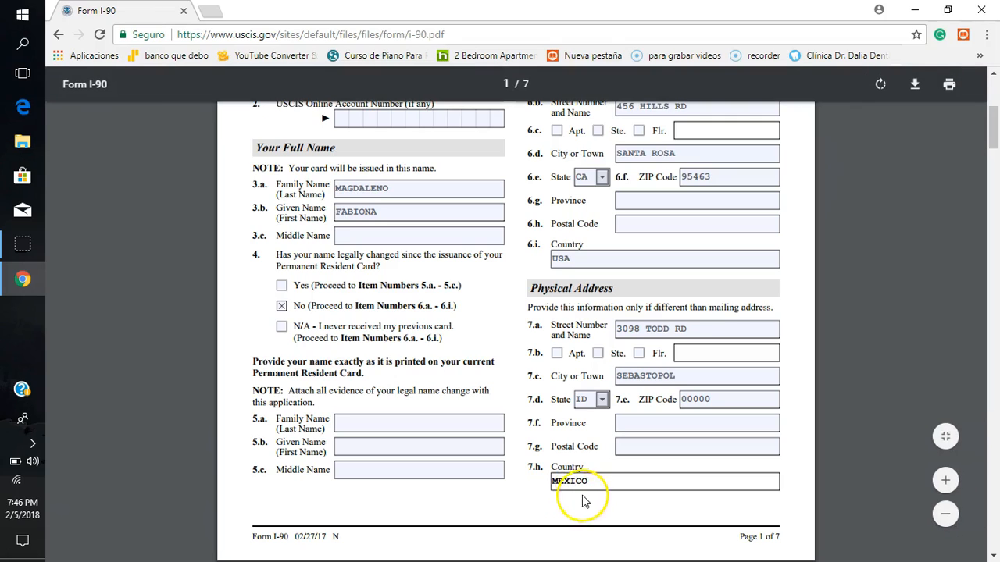
left_click(580, 504)
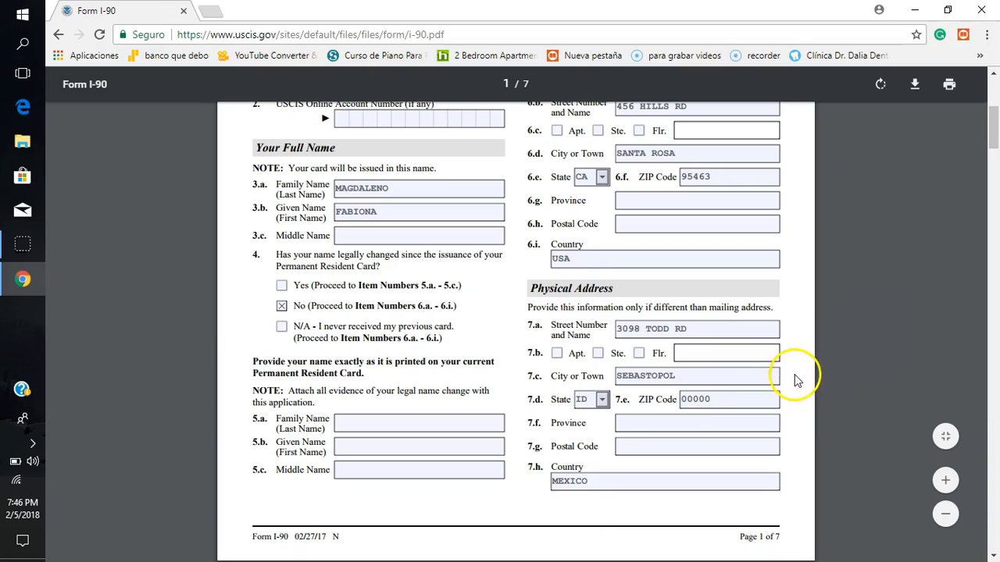
Step: Answer the gender question in item 8 on page 2, trying Male first and settling on Female
scroll(794, 376, "down", 1)
scroll(795, 376, "down", 1)
scroll(797, 381, "down", 4)
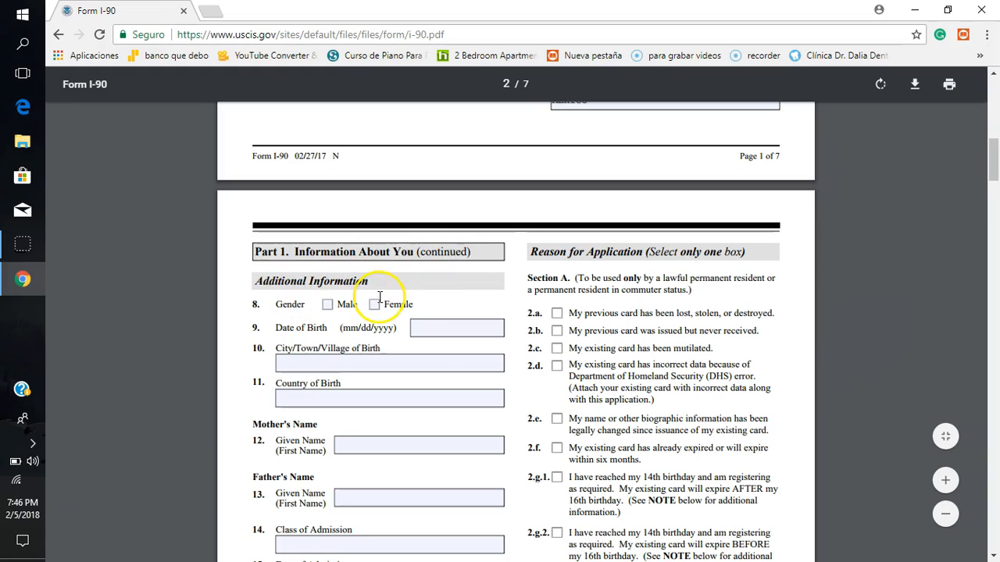
left_click(328, 305)
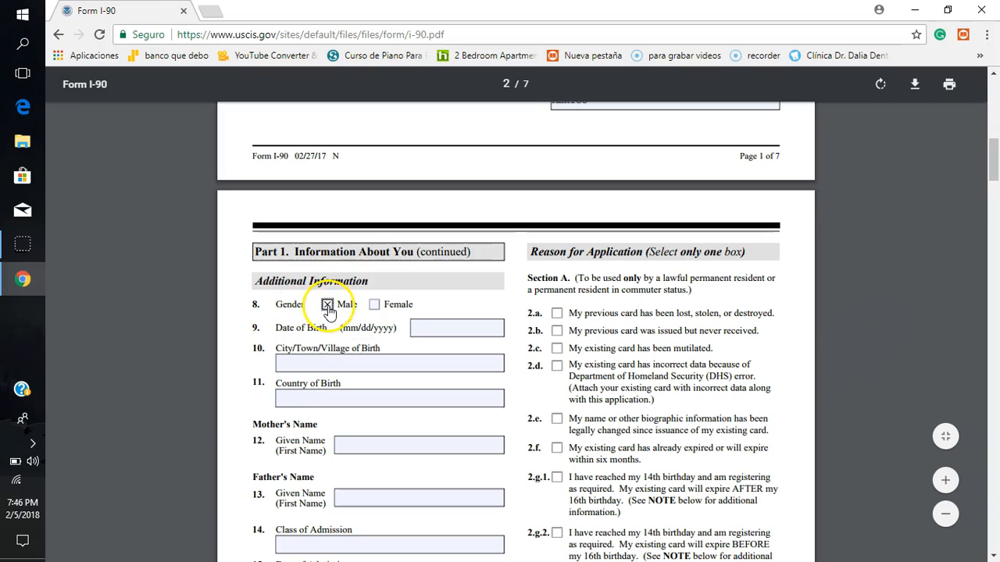
left_click(374, 305)
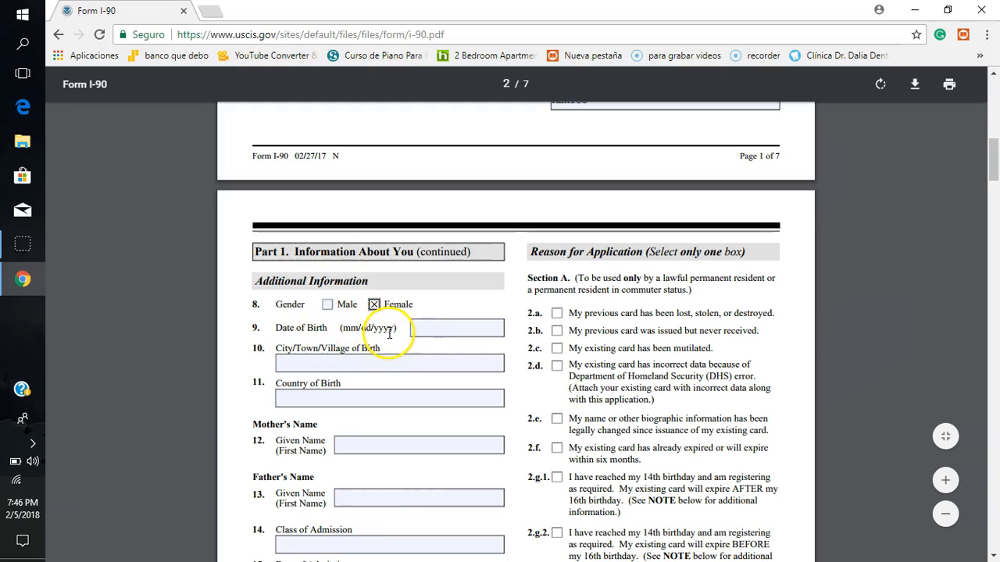
Step: Enter the applicant's date of birth in mm/dd/yyyy format in item 9 of Part 1
left_click(424, 328)
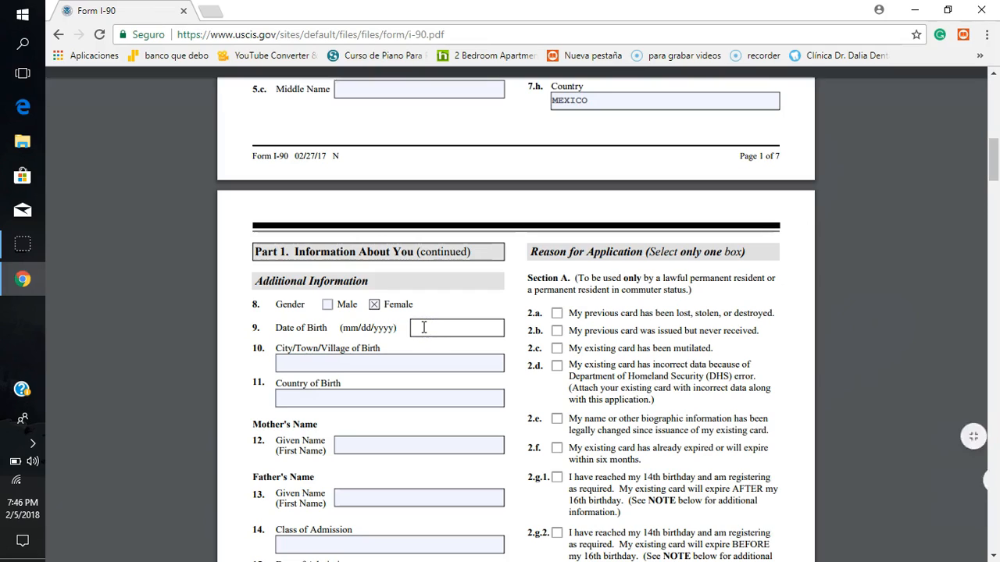
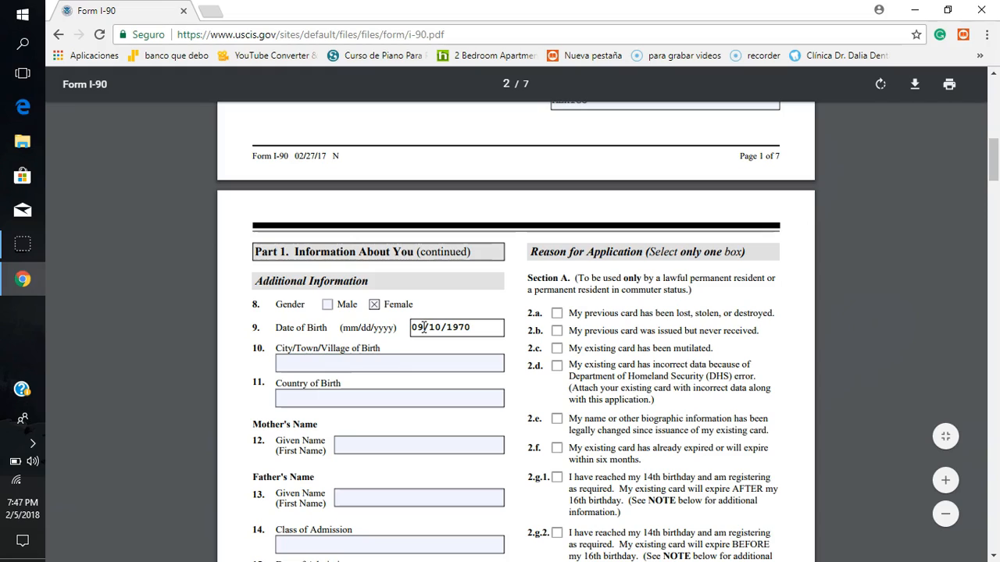
Step: Enter CELAYA as the city of birth in item 10 and MEXICO as the country of birth in item 11
left_click(350, 363)
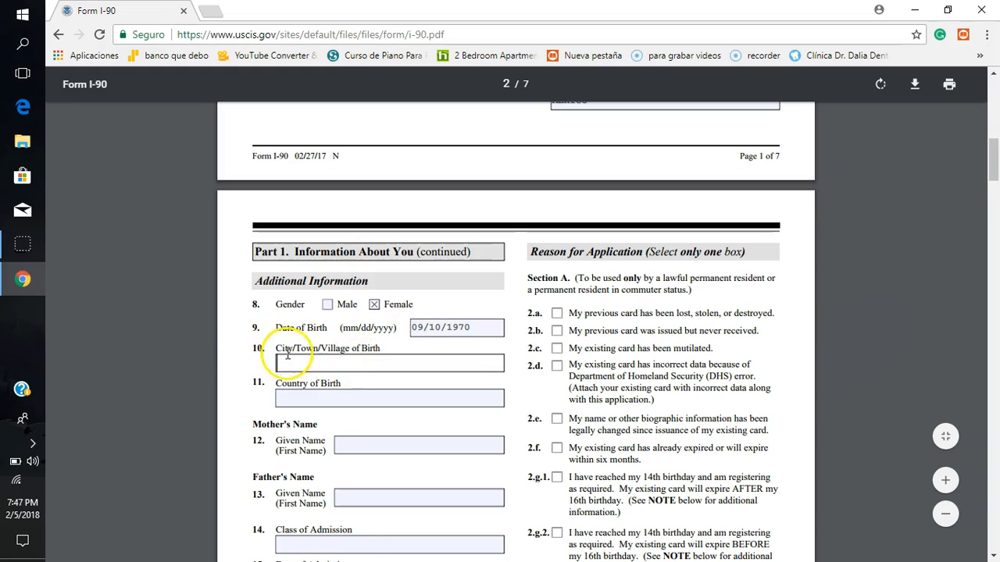
left_click(365, 359)
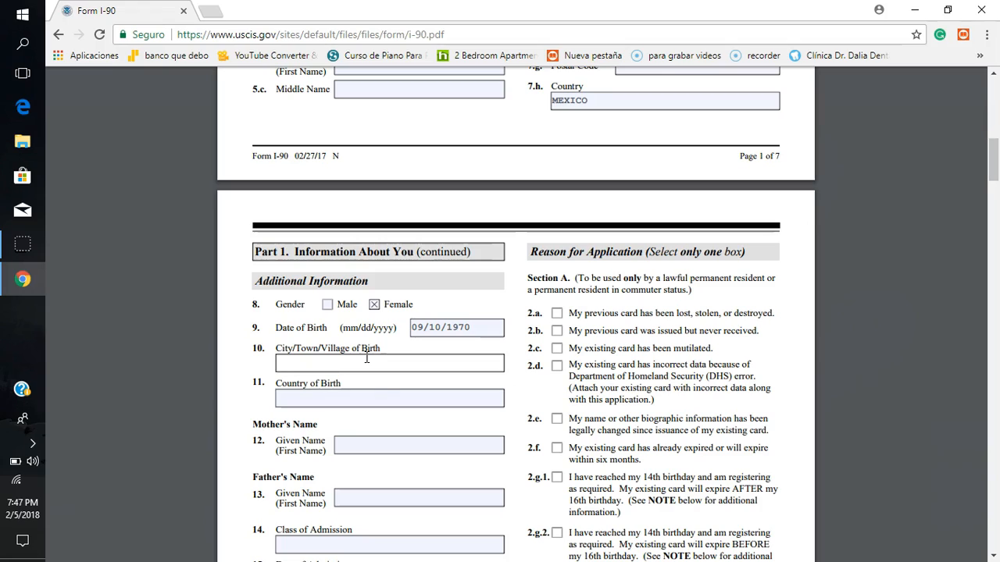
type("C")
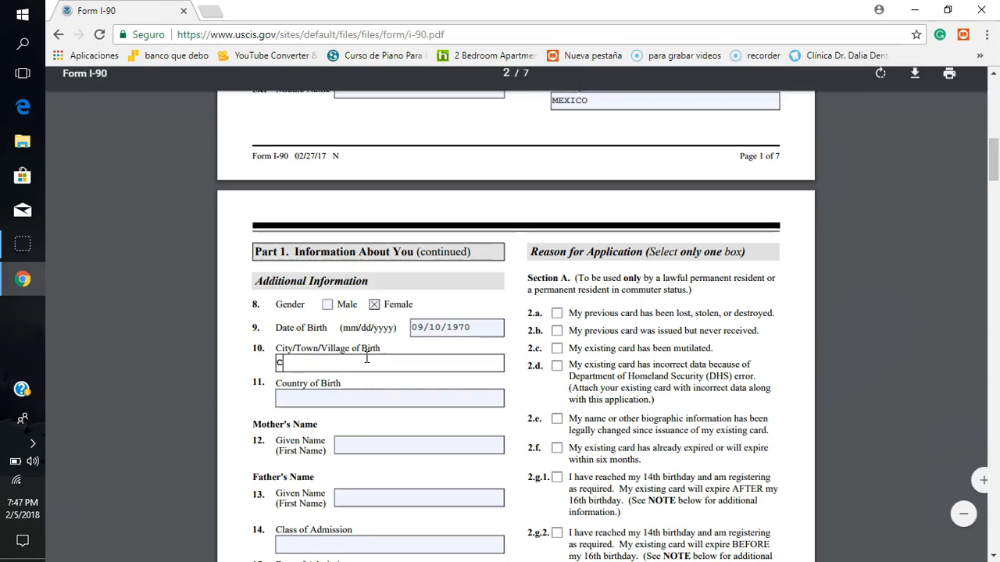
type("EYA")
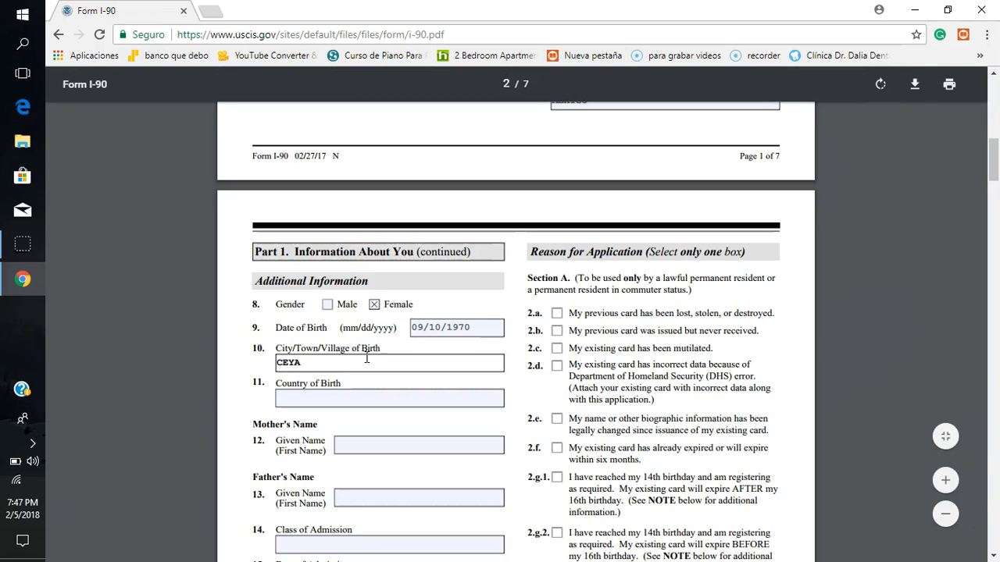
type("LA")
key("BackSpace")
key("BackSpace")
key("BackSpace")
key("BackSpace")
type("LAYA")
left_click(335, 399)
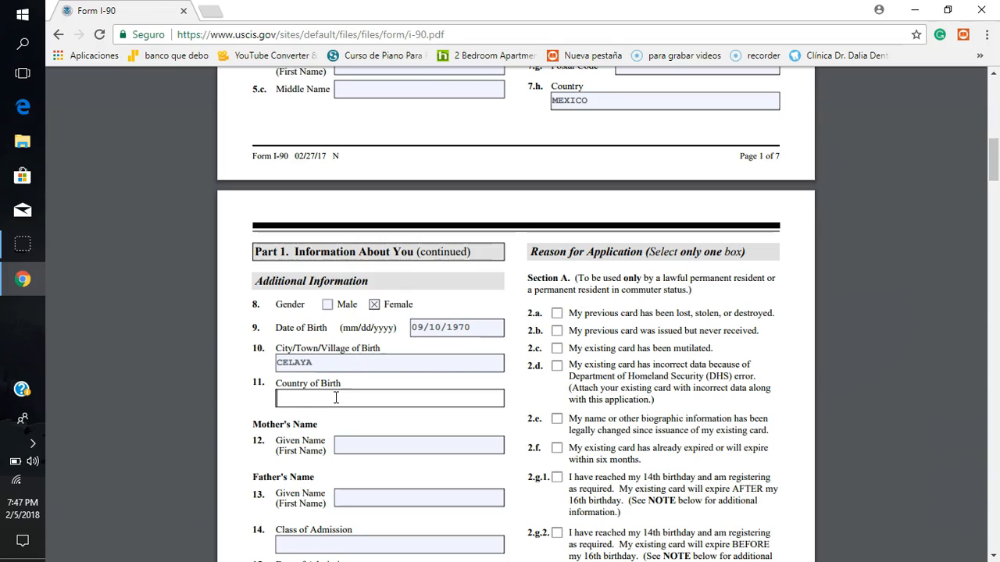
type("MEXICO")
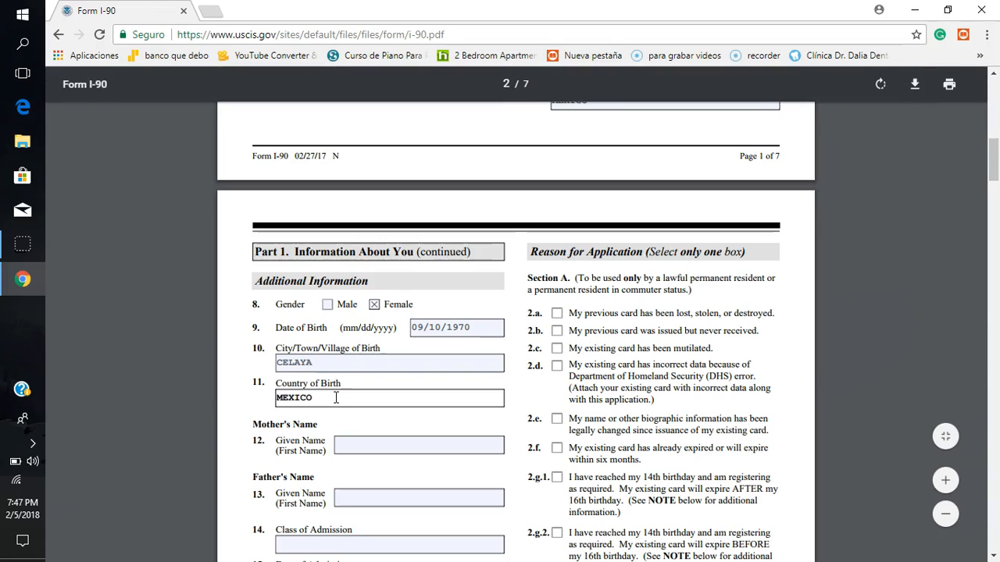
Step: Enter the mother's given name in item 12 and the father's given name in item 13
left_click(346, 444)
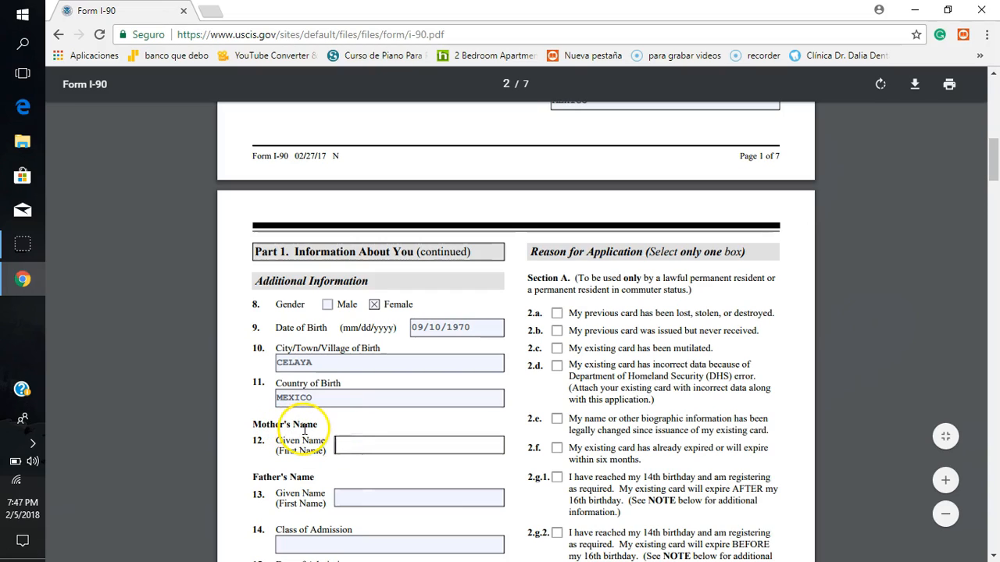
left_click(351, 445)
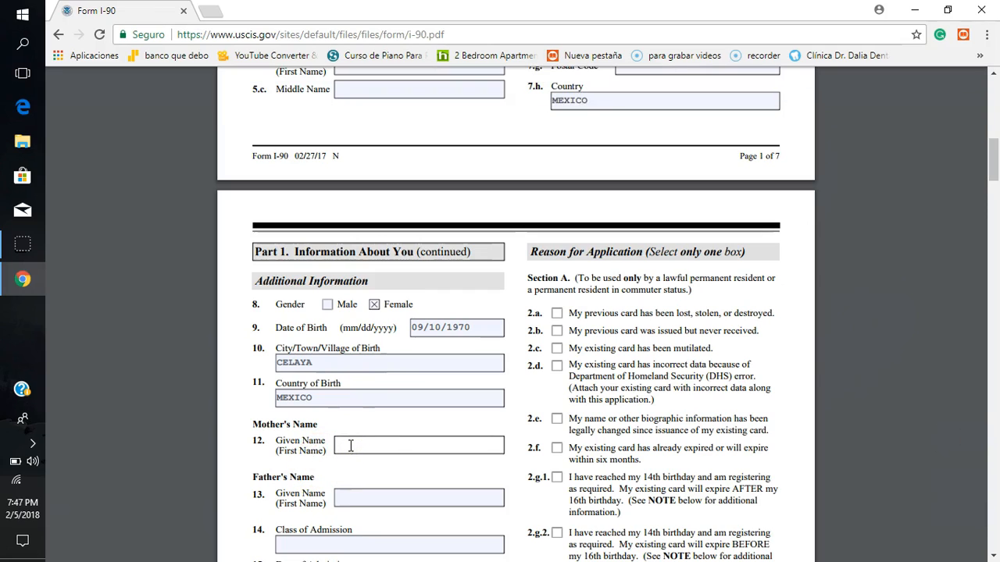
type("CARMELA")
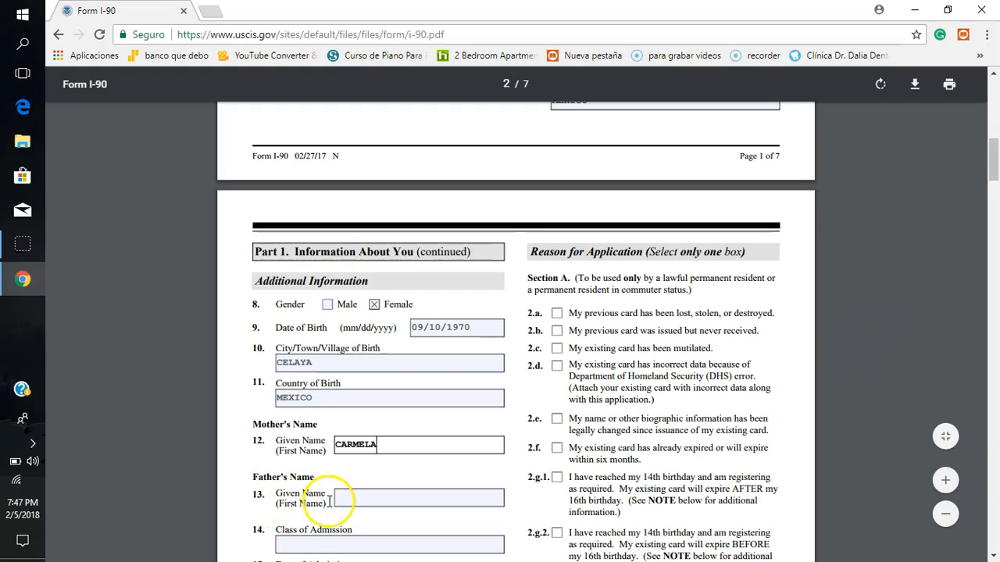
left_click(355, 500)
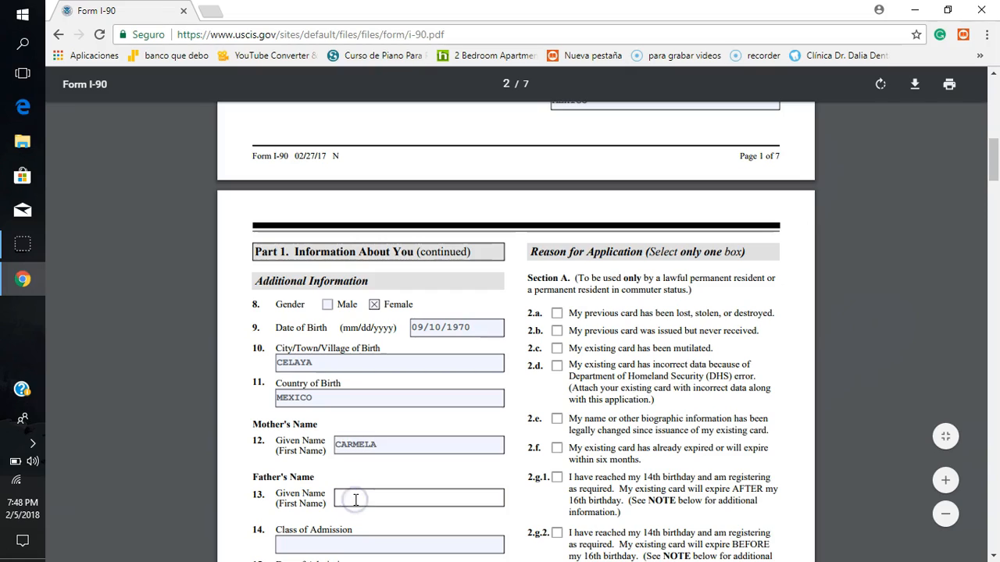
type("JOSE")
left_click(471, 466)
Step: Enter 000 as the class of admission in item 14
scroll(471, 466, "down", 2)
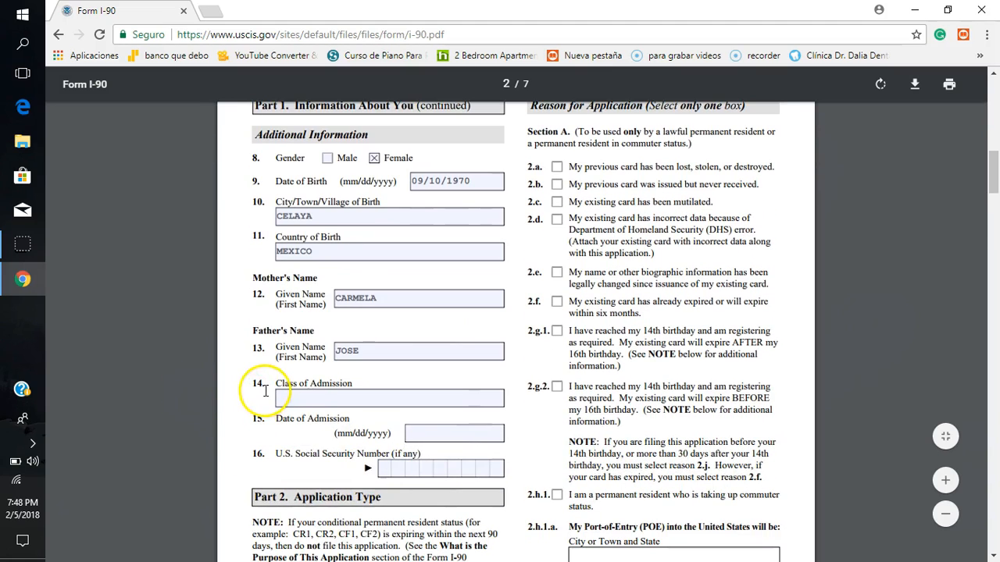
left_click(298, 398)
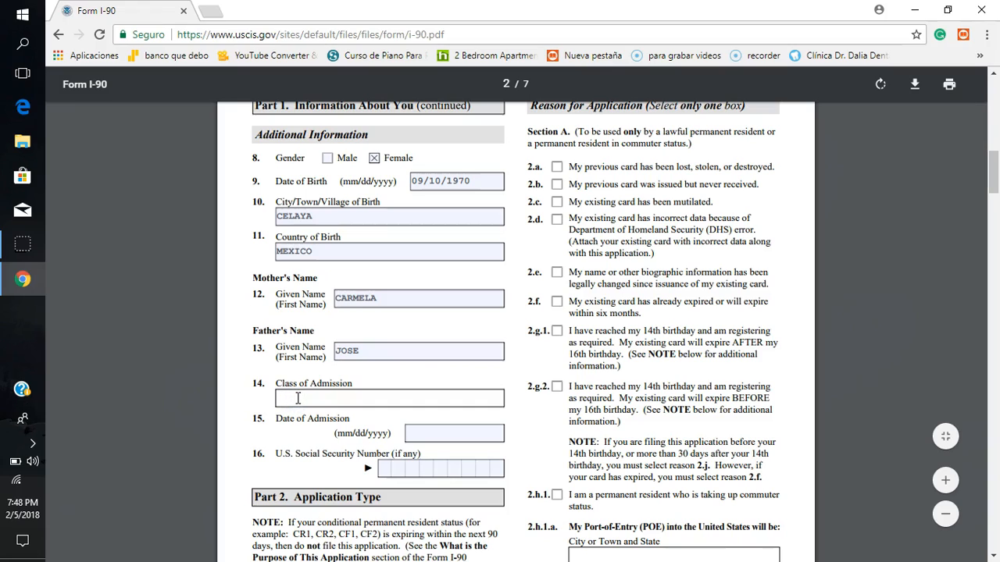
left_click(298, 399)
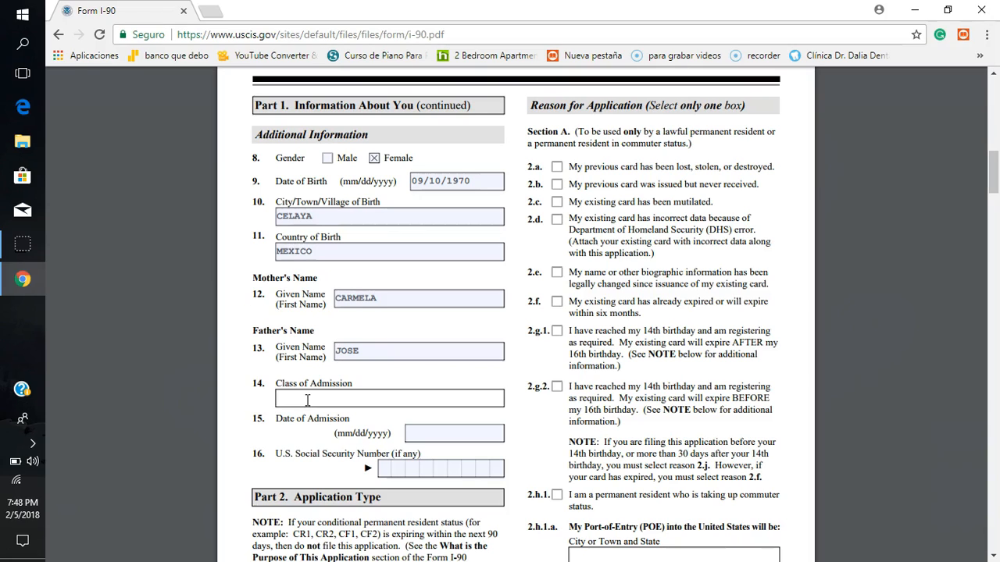
left_click(307, 400)
type("0")
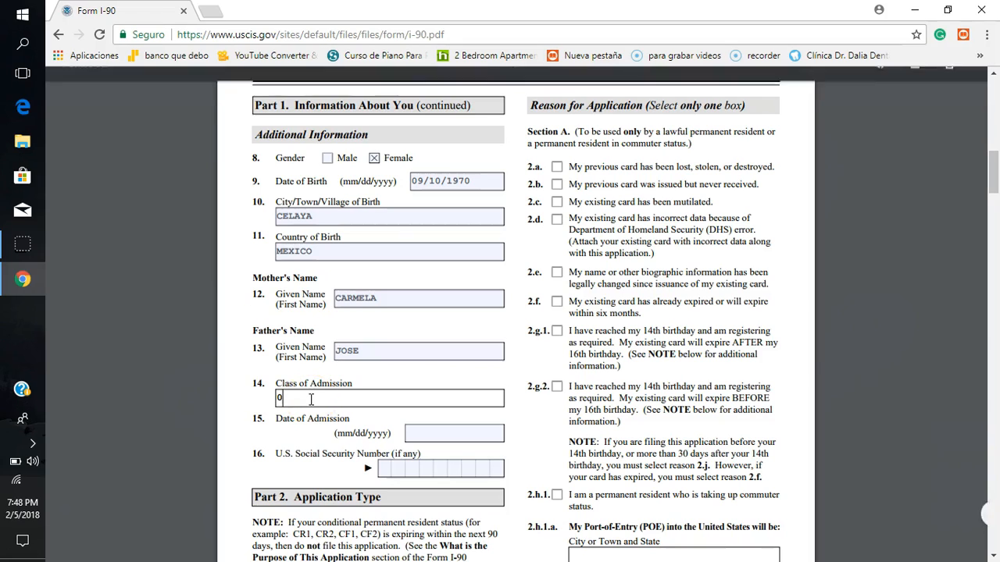
type("00")
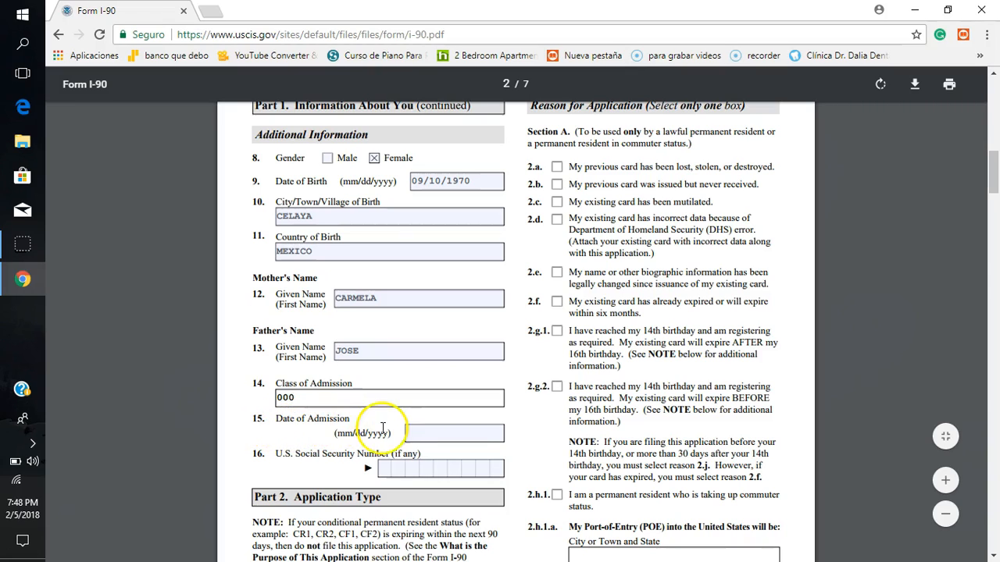
Step: Enter 10/07/2001 as the date of admission in item 15
left_click(423, 433)
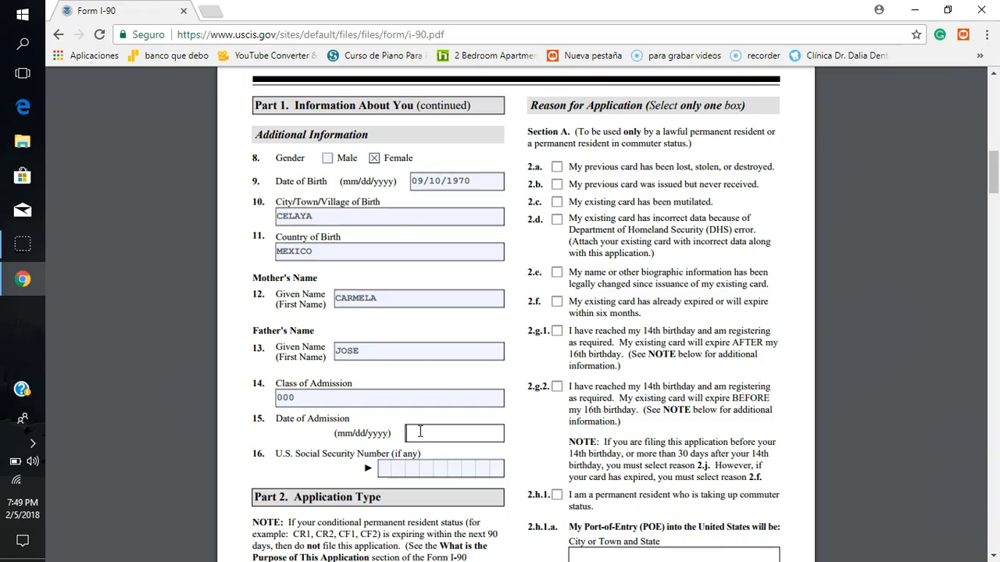
type("10")
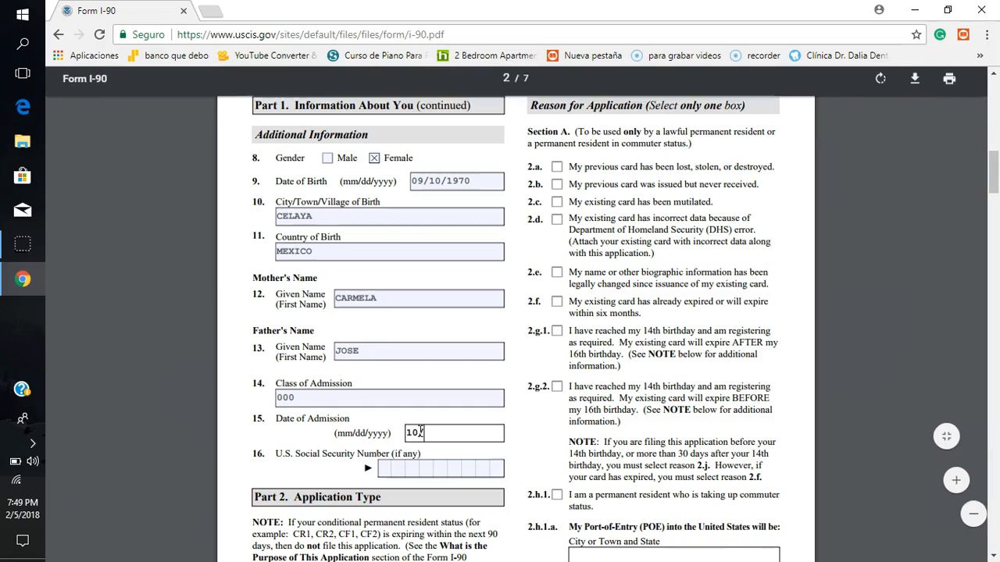
type("/07")
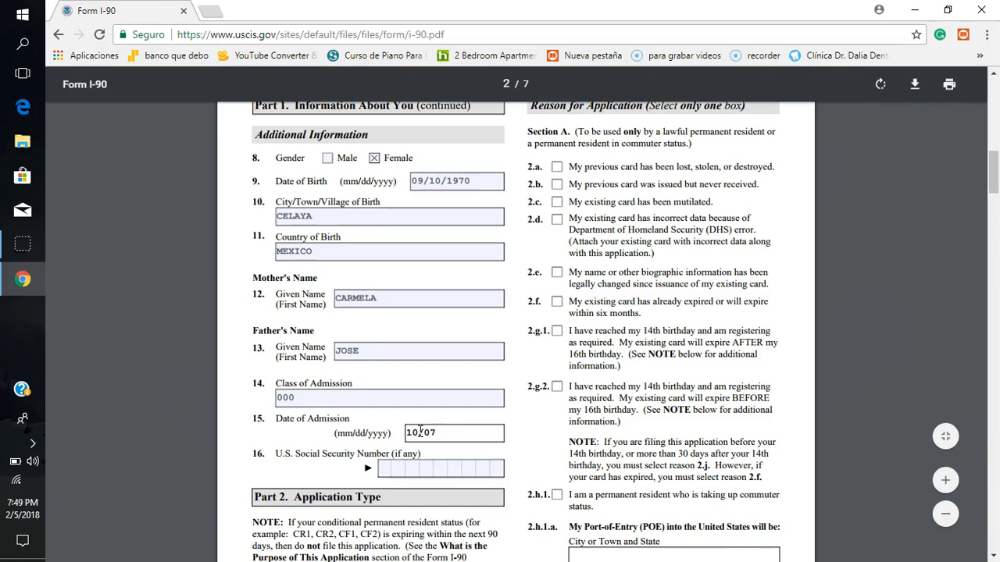
type("/2001")
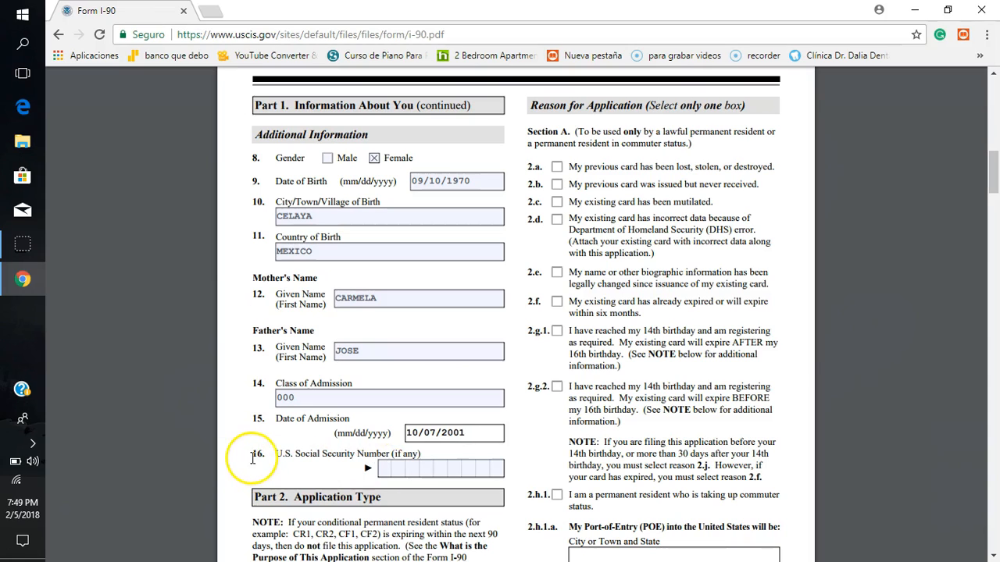
Step: Fill in the applicant's U.S. Social Security Number in item 16
left_click(382, 467)
type("3000000")
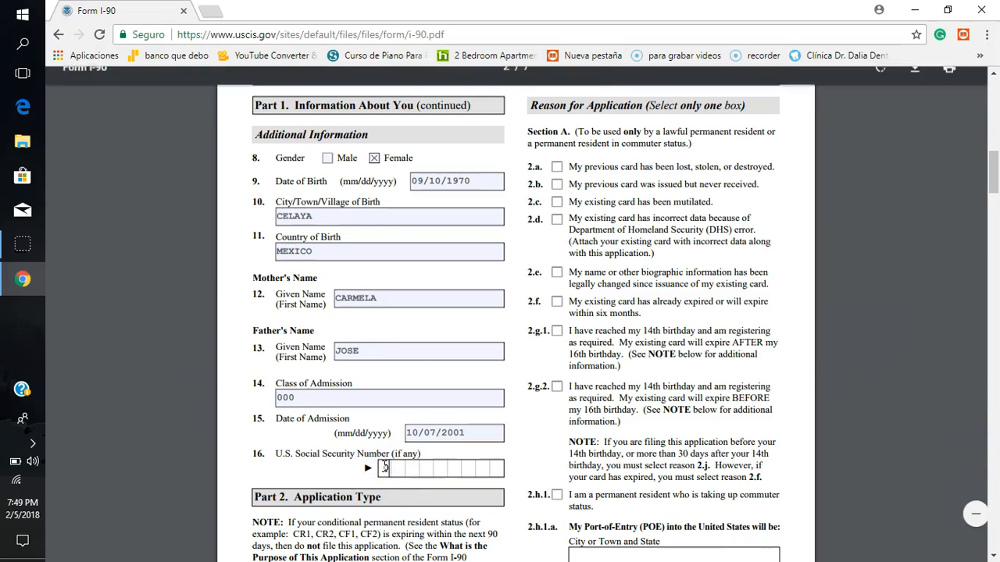
type("000000000")
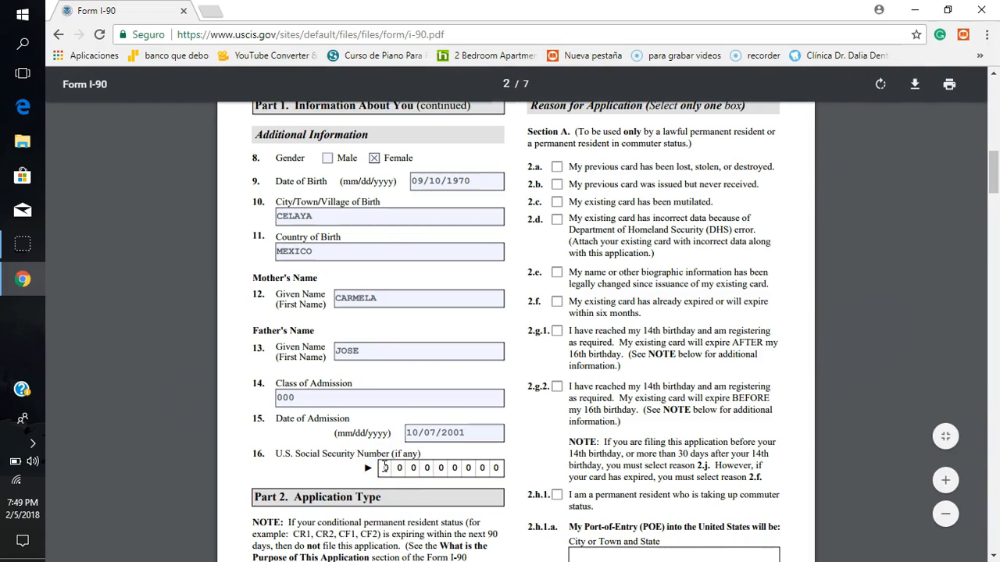
left_click(465, 422)
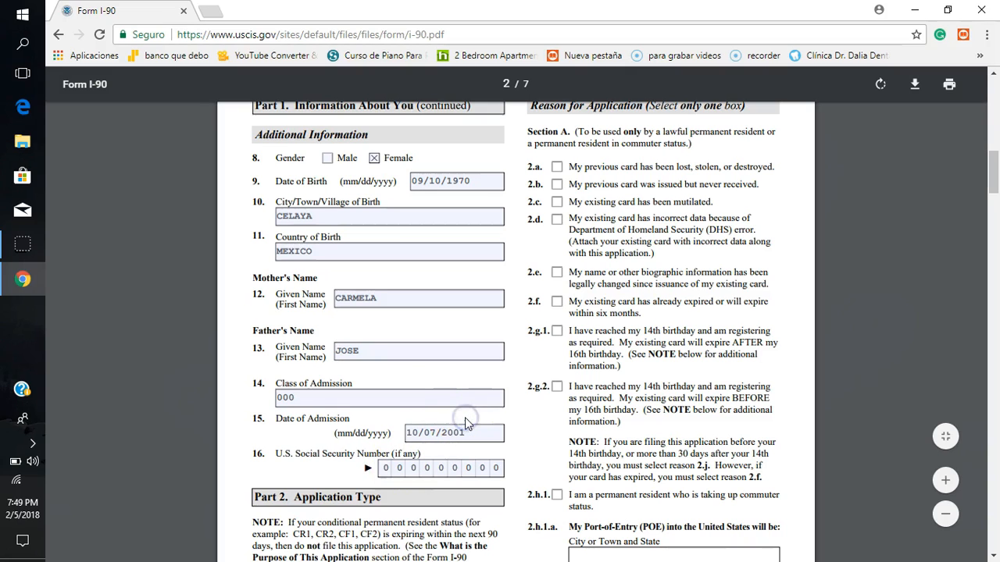
Step: Mark Lawful Permanent Resident as the status in item 1.a of Part 2, Application Type
scroll(465, 422, "down", 3)
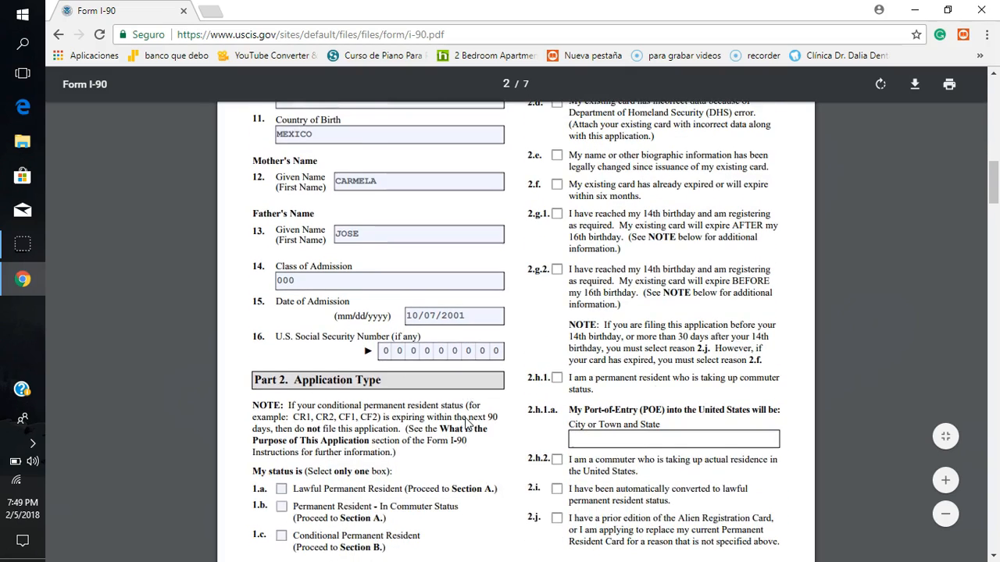
scroll(465, 423, "up", 5)
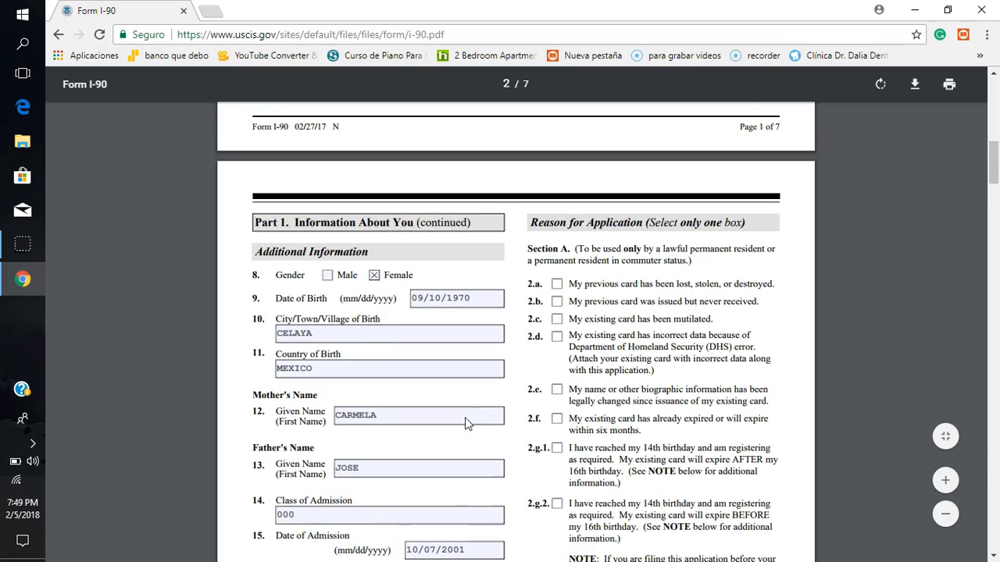
scroll(465, 419, "down", 4)
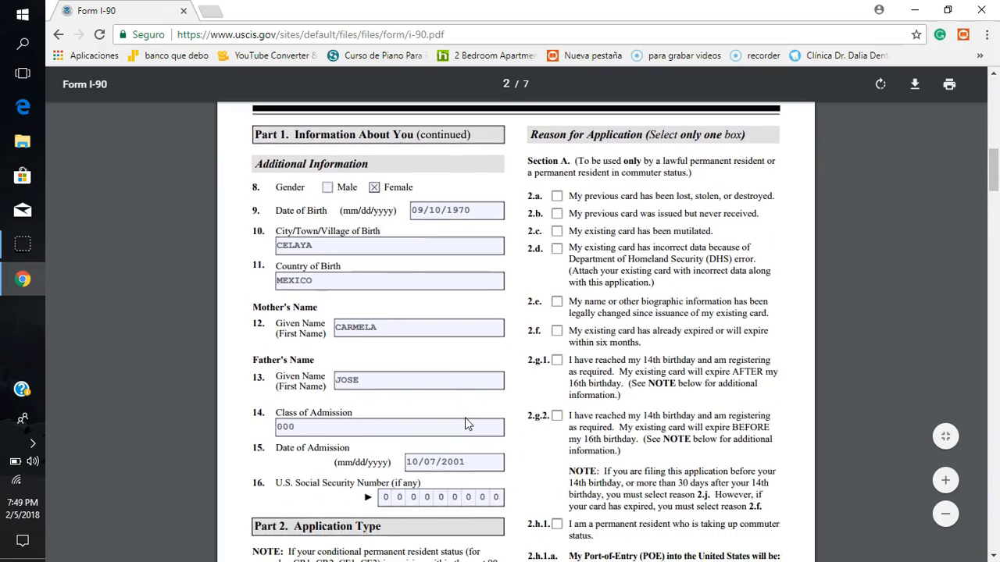
scroll(465, 423, "down", 3)
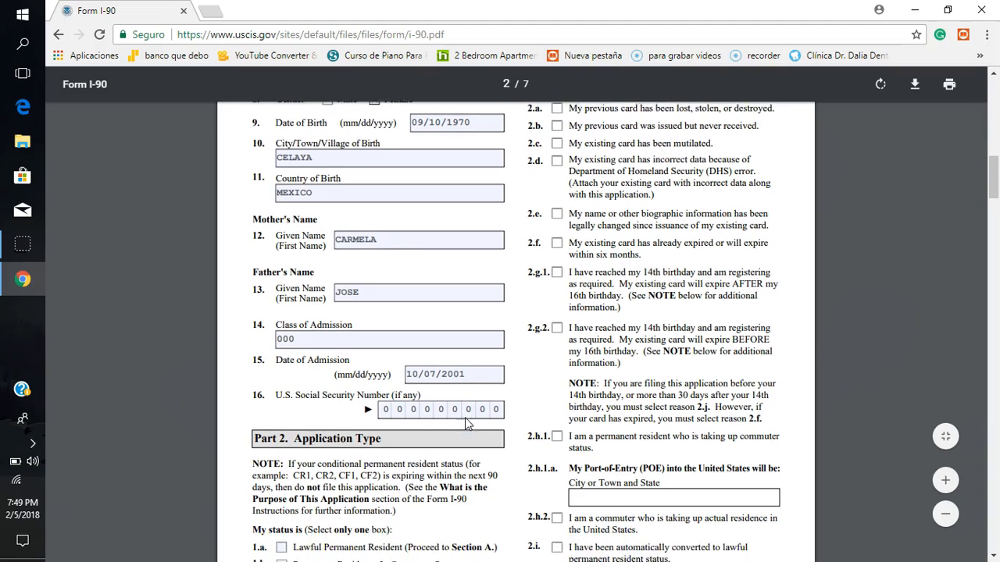
scroll(465, 422, "down", 1)
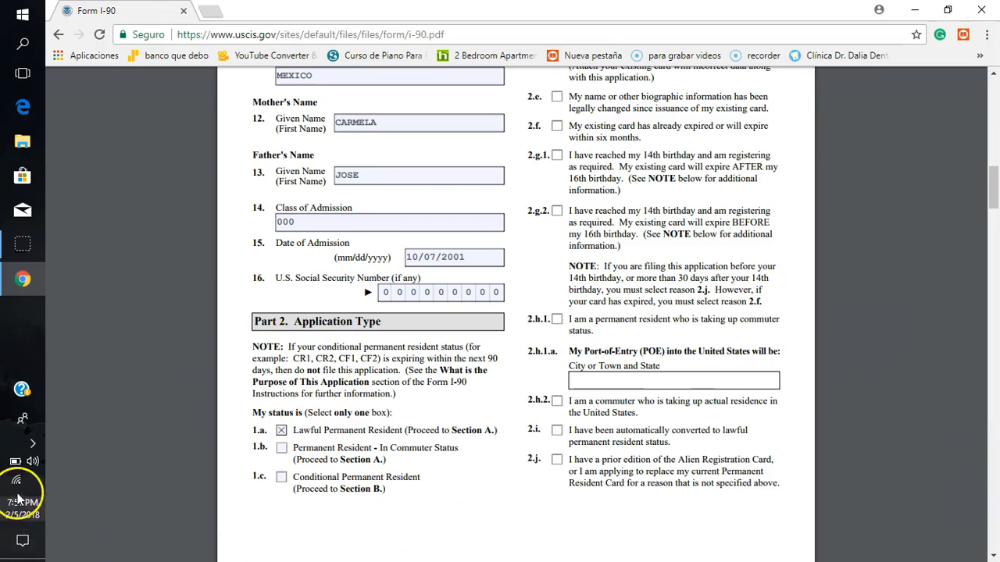
Step: Review the Section A reasons for application in items 2.a through 2.j of Part 2
left_click(994, 73)
left_click(994, 75)
left_click(994, 75)
left_click(994, 75)
left_click(994, 75)
left_click(993, 75)
left_click(993, 75)
left_click(994, 75)
left_click(994, 75)
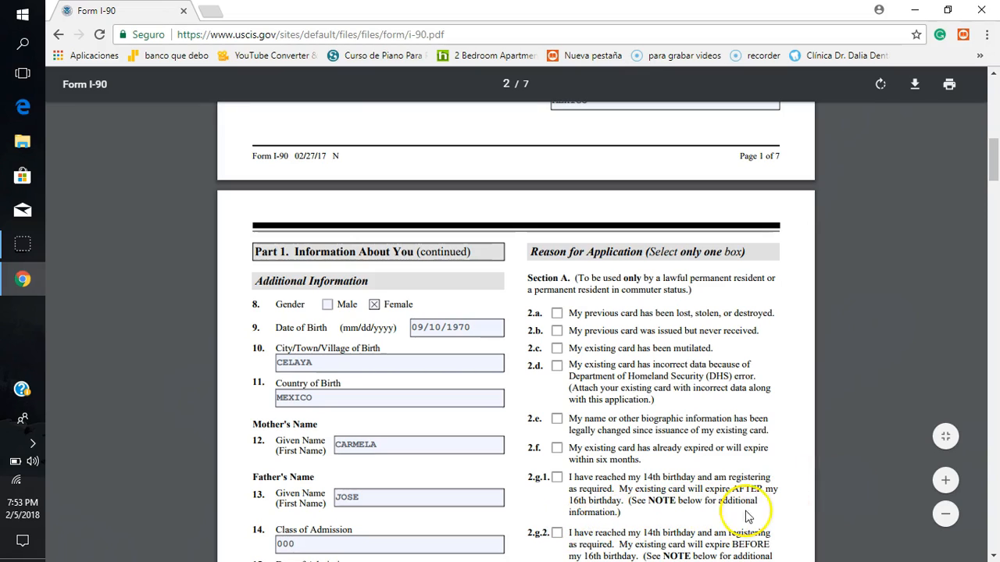
scroll(783, 497, "down", 3)
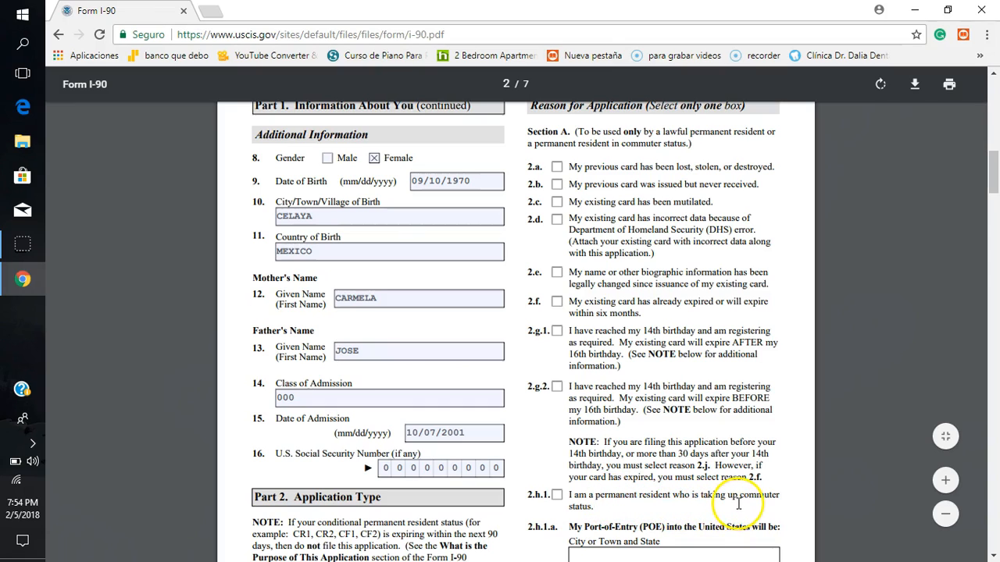
left_click(633, 505)
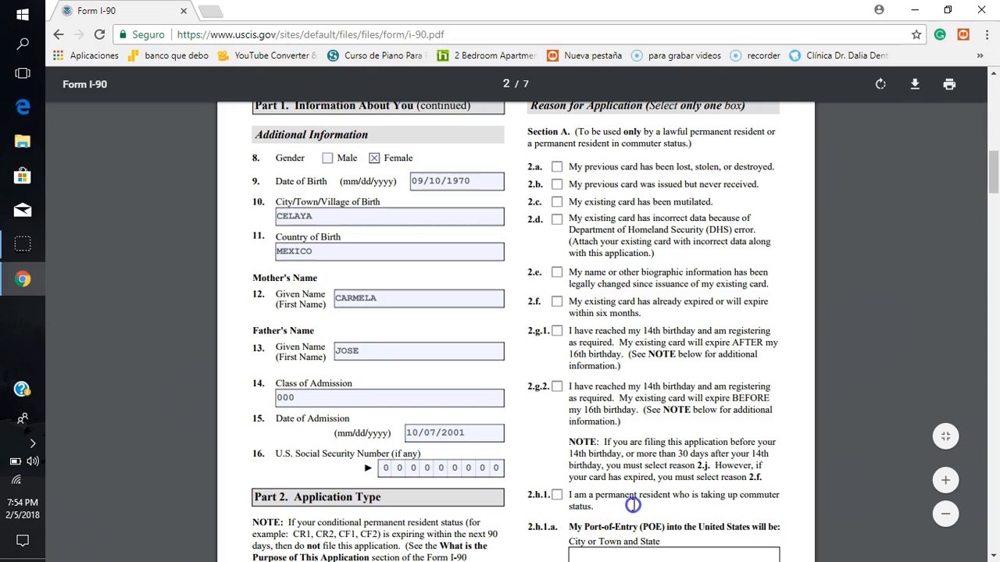
scroll(634, 505, "down", 3)
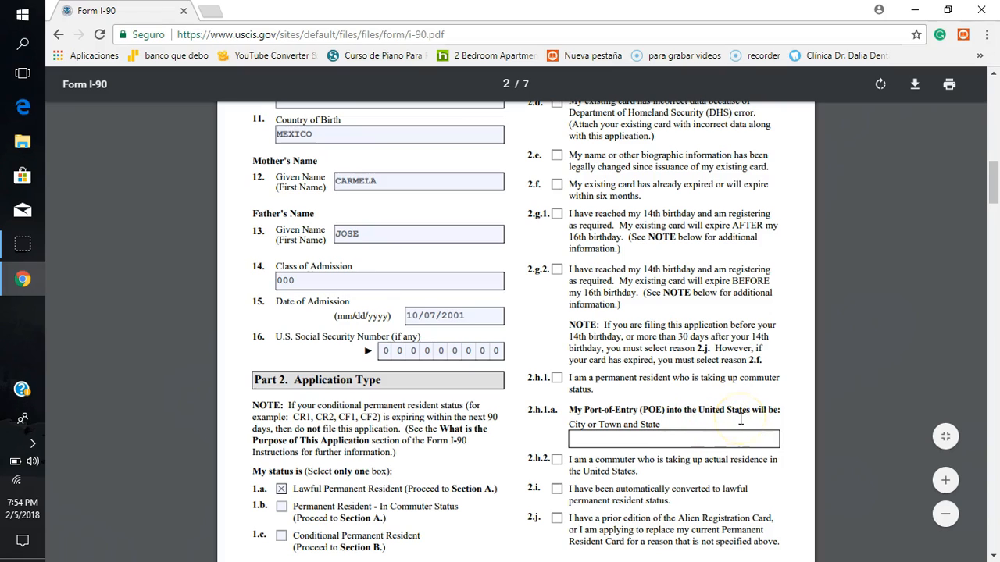
Step: Examine the Section A reasons again and the Section B reasons 3.a through 3.e for conditional permanent residents in Part 2
left_click(607, 441)
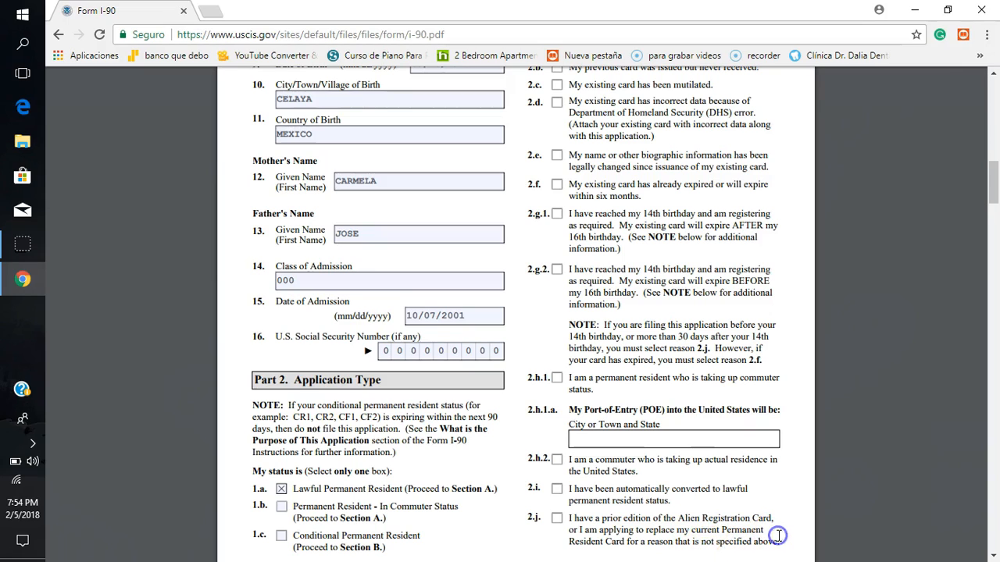
scroll(779, 535, "down", 3)
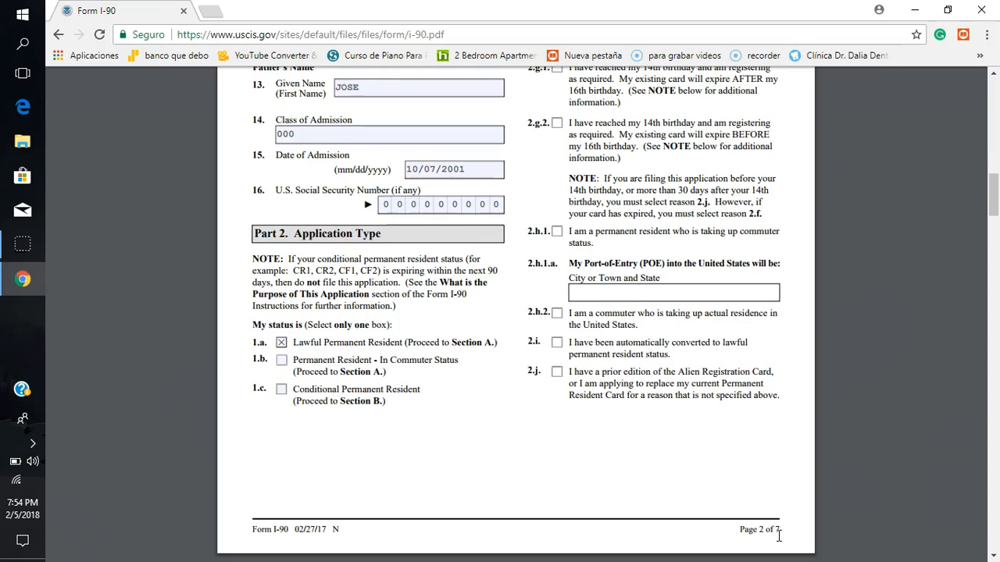
scroll(779, 536, "up", 4)
scroll(779, 536, "up", 3)
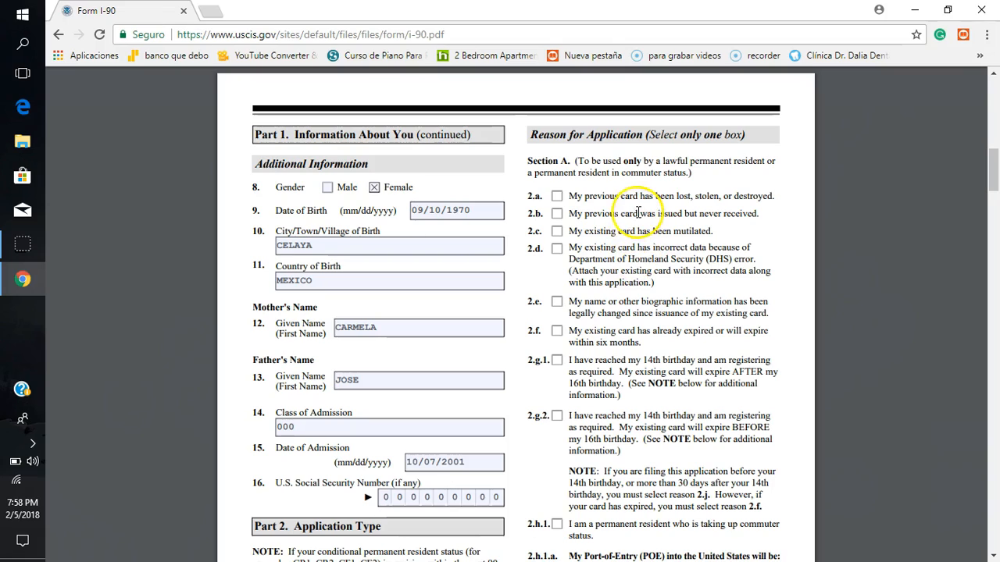
left_click(558, 197)
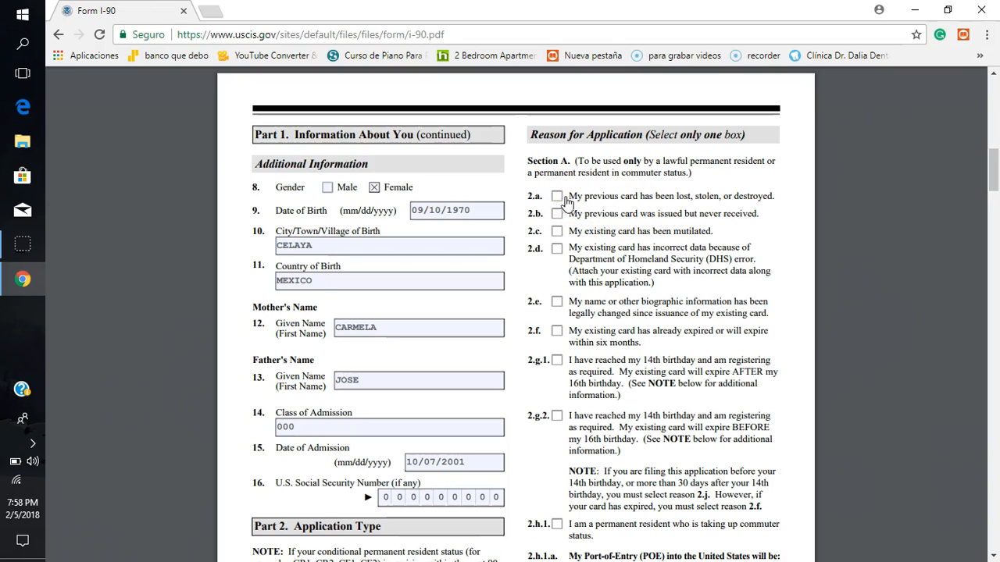
scroll(793, 329, "down", 2)
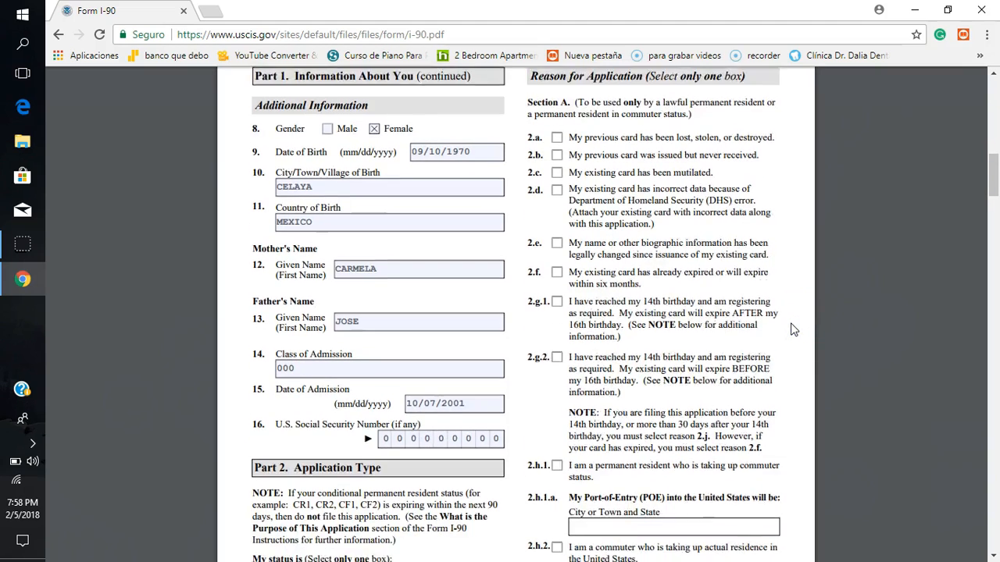
scroll(793, 329, "down", 8)
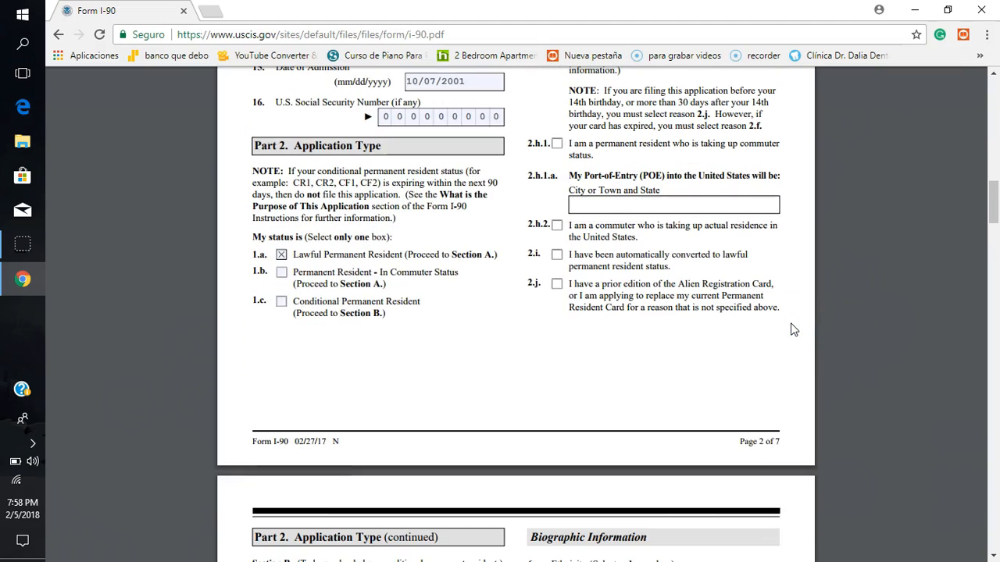
scroll(793, 329, "down", 5)
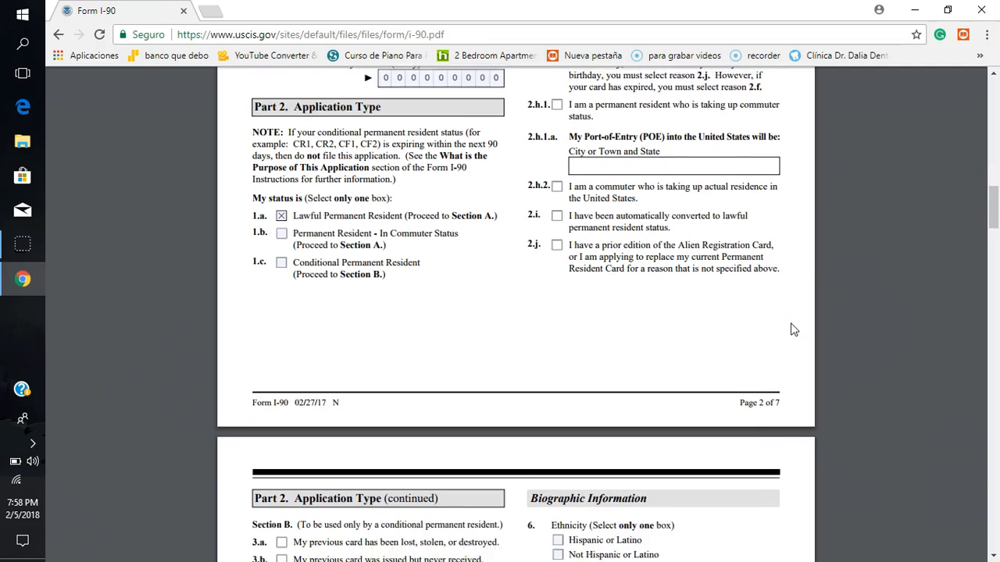
scroll(793, 329, "down", 5)
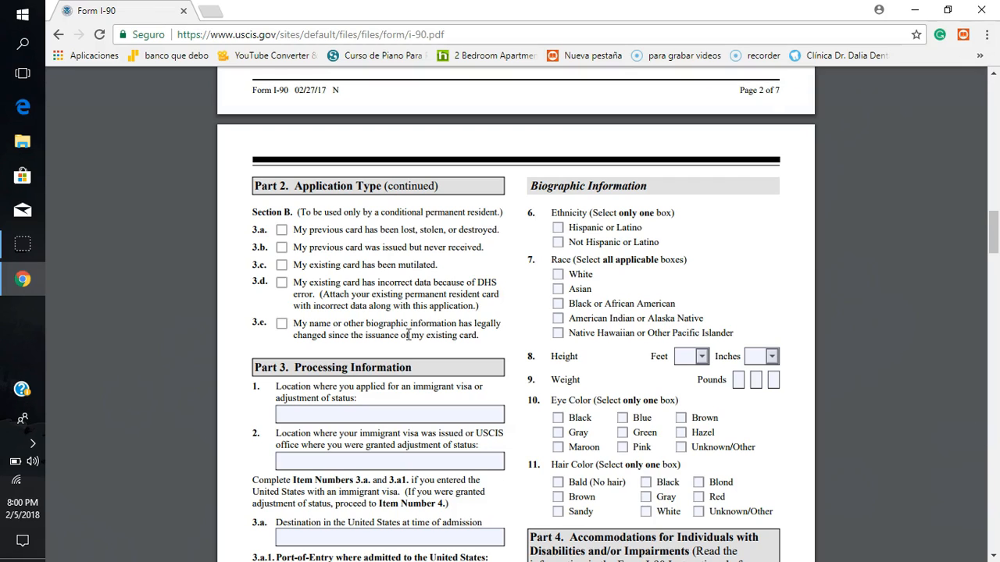
left_click(281, 324)
Step: Enter USCIS SAN FRANCISCO CA in Part 3, item 1, as the location of the immigrant visa or adjustment application
scroll(342, 305, "down", 3)
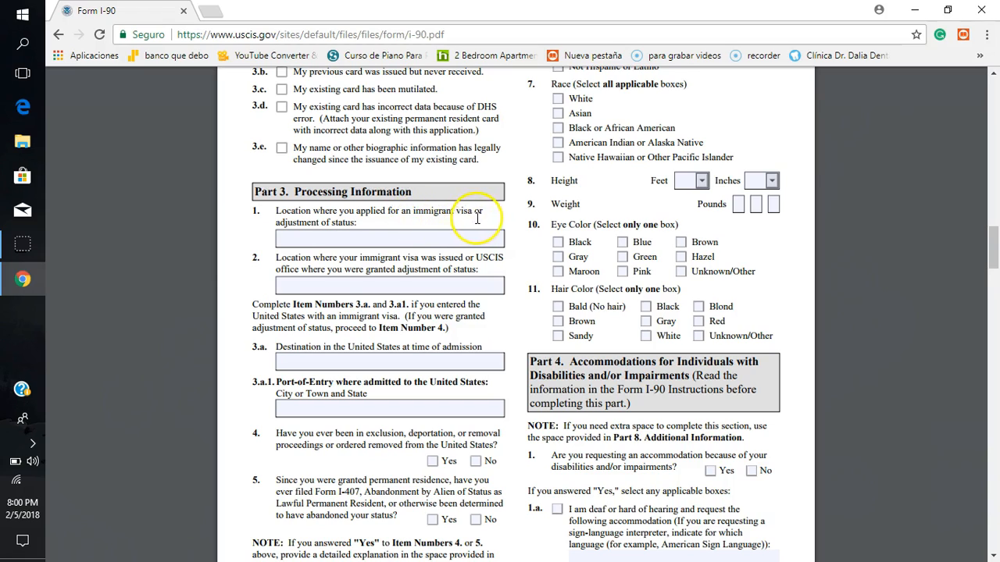
left_click(347, 238)
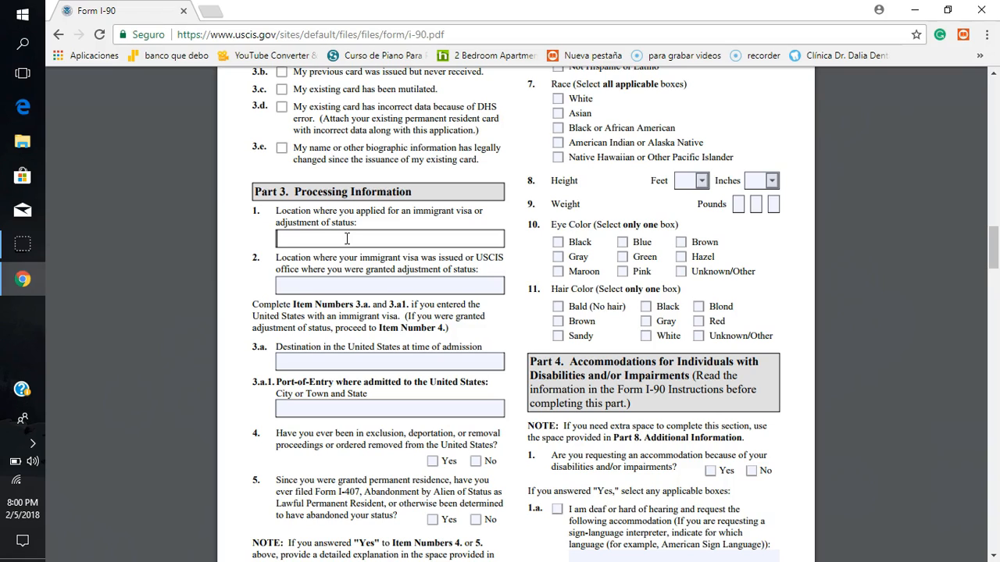
type("USCIS")
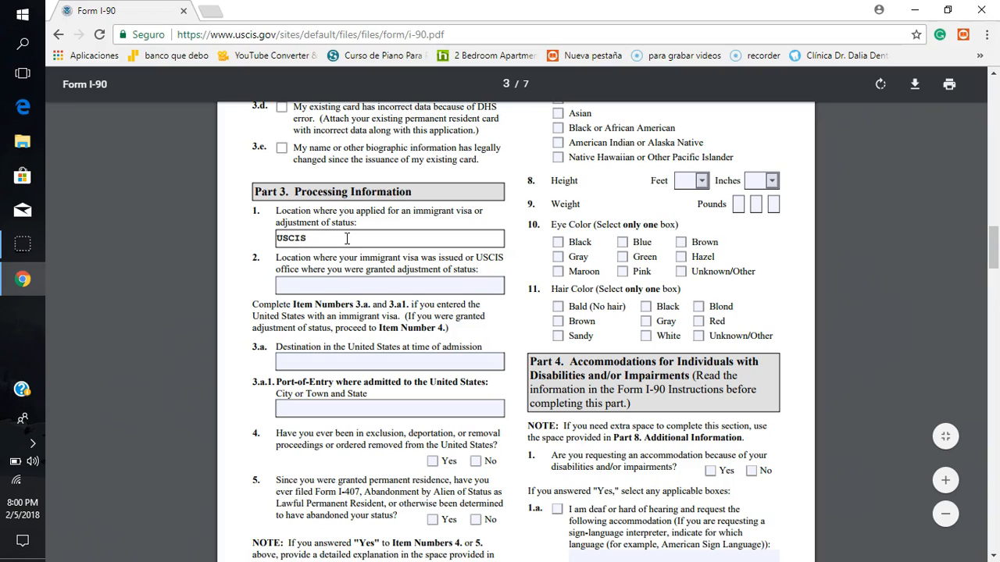
type(" F")
key("BackSpace")
type("SAN FRANCISCO CA")
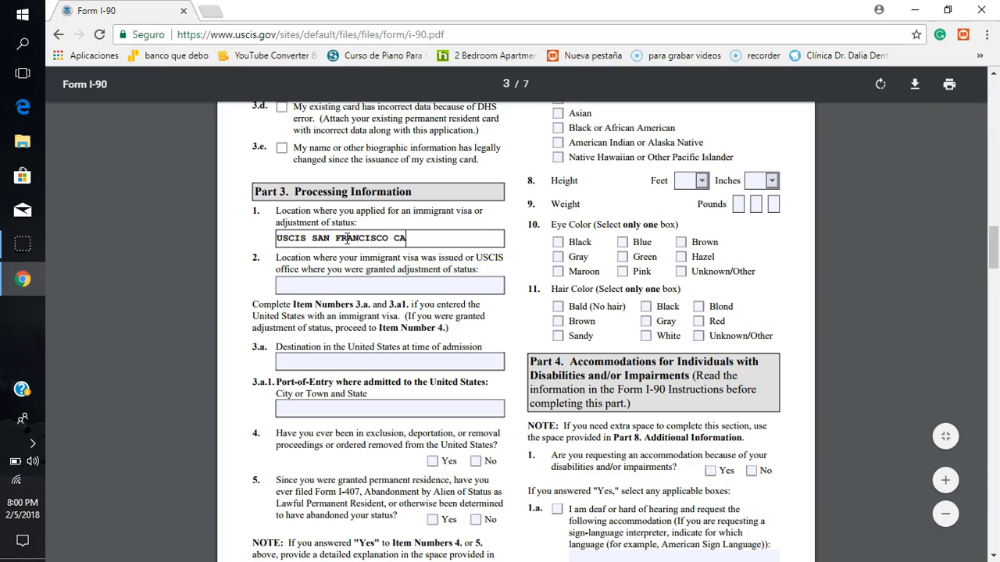
Step: Enter USCIS SAN FRANCISCO CA in Part 3, item 2, as the office where the visa or adjustment of status was granted
left_click(327, 288)
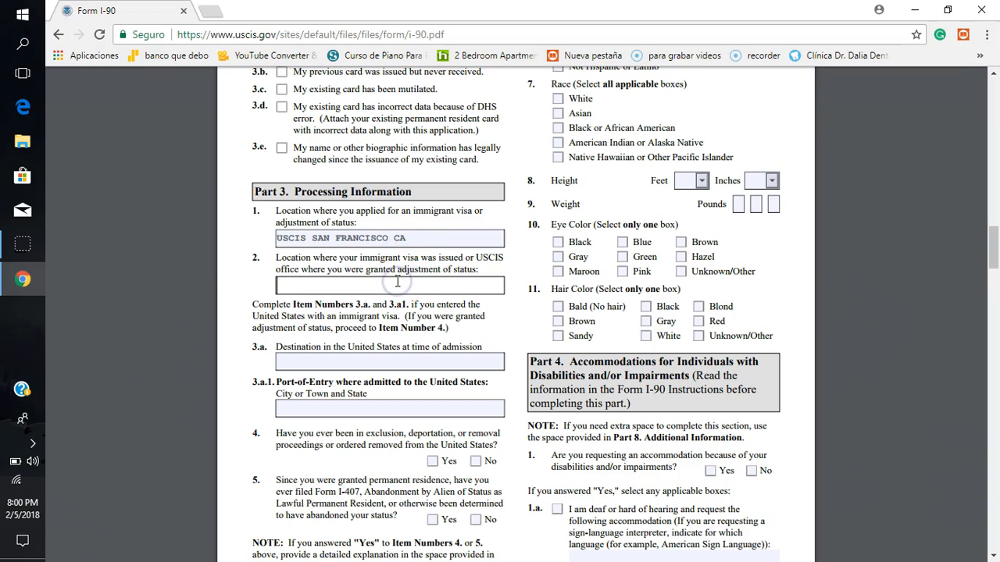
type("USCIS")
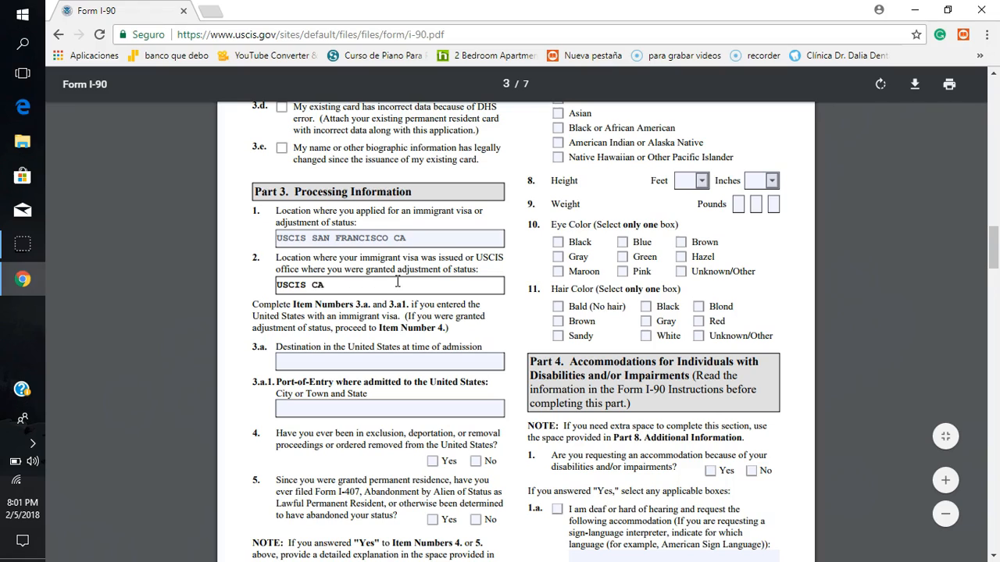
type(" SAN FRANCISCO")
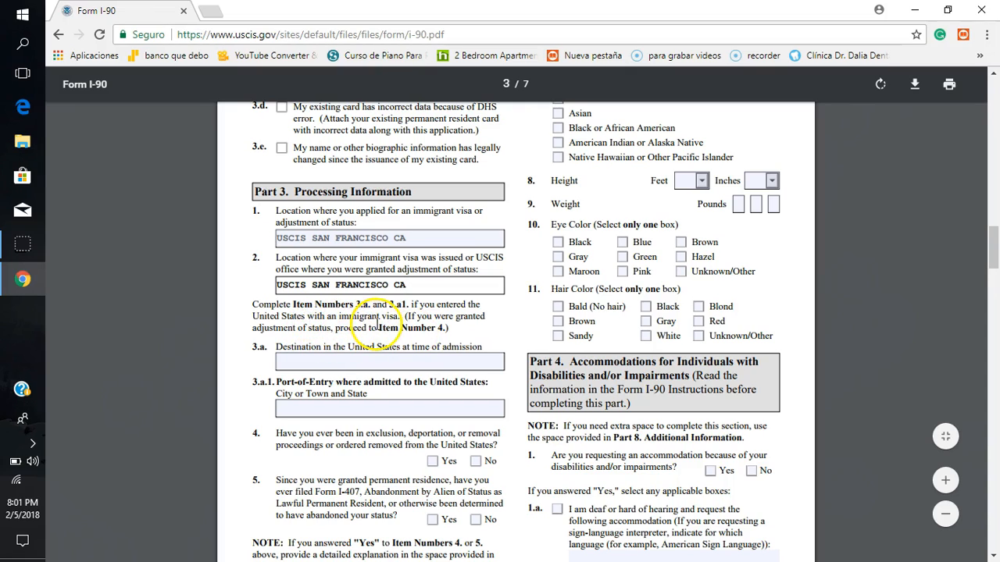
left_click(298, 360)
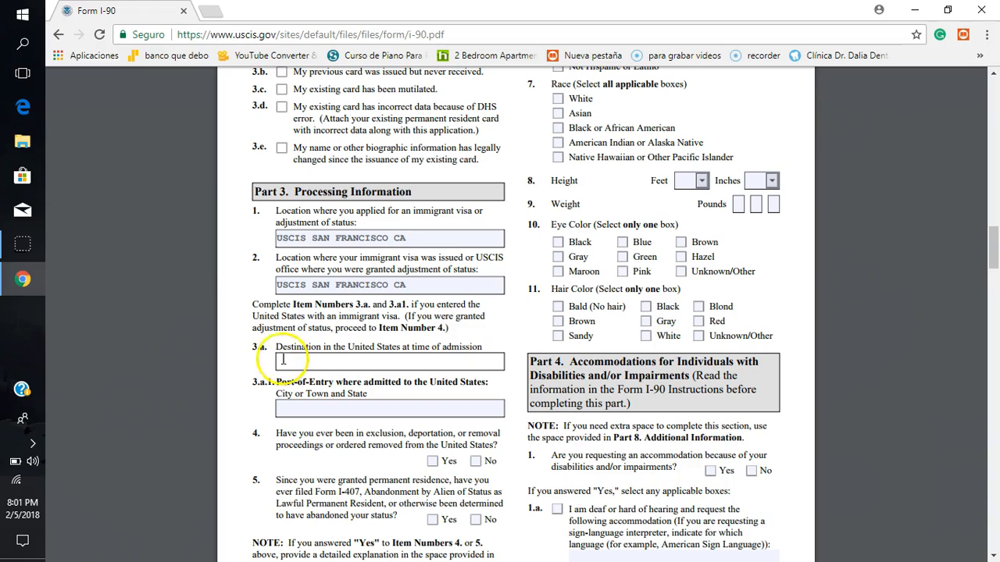
left_click(287, 359)
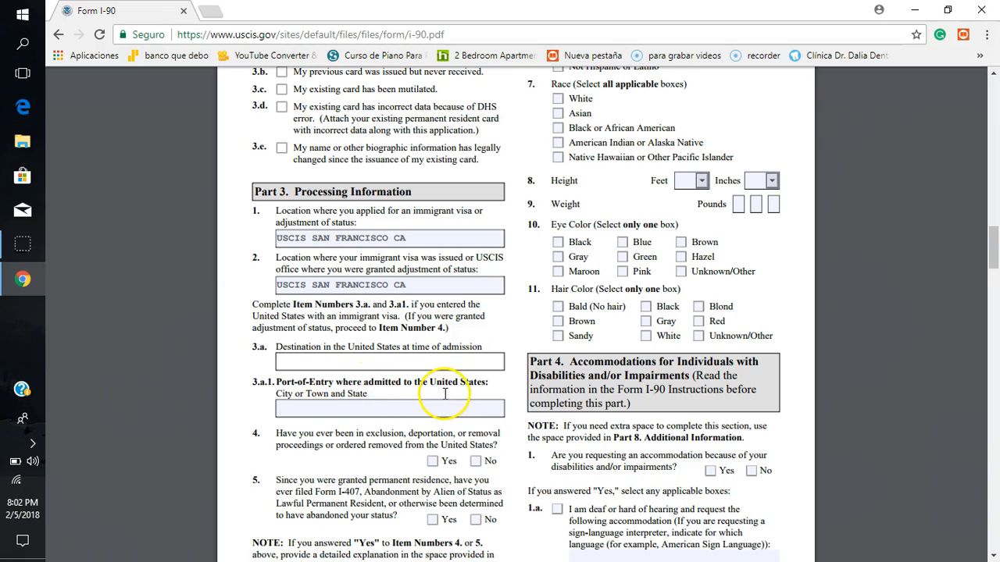
left_click(359, 407)
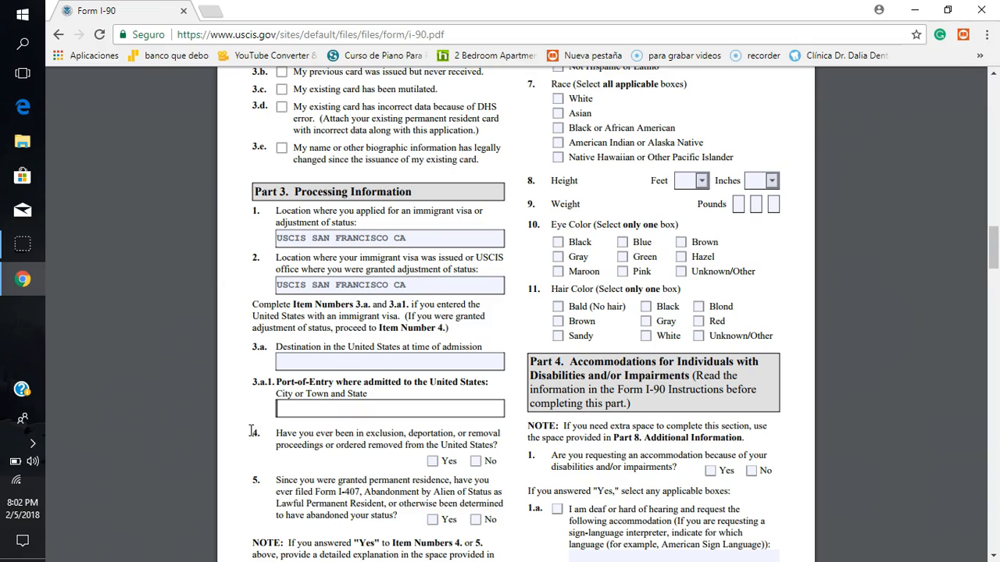
Step: Answer No to Part 3, item 4, on removal proceedings and item 5 on abandonment of permanent resident status
scroll(251, 431, "down", 3)
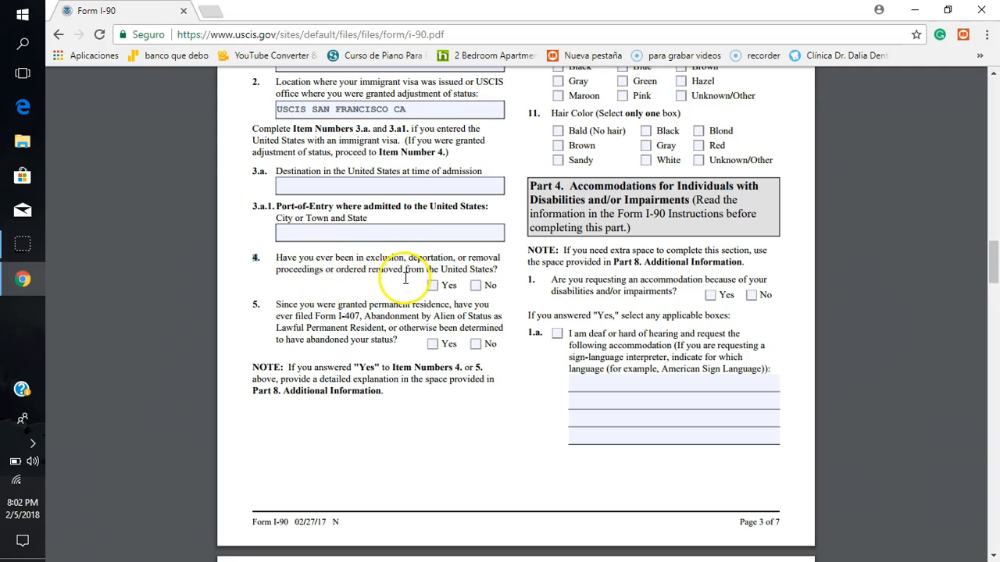
left_click(476, 287)
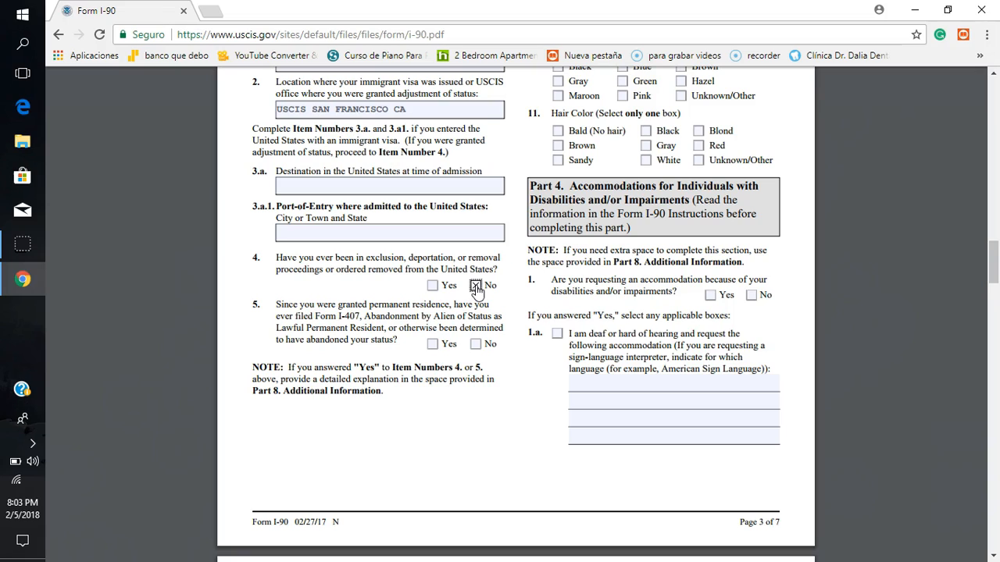
left_click(477, 287)
left_click(476, 286)
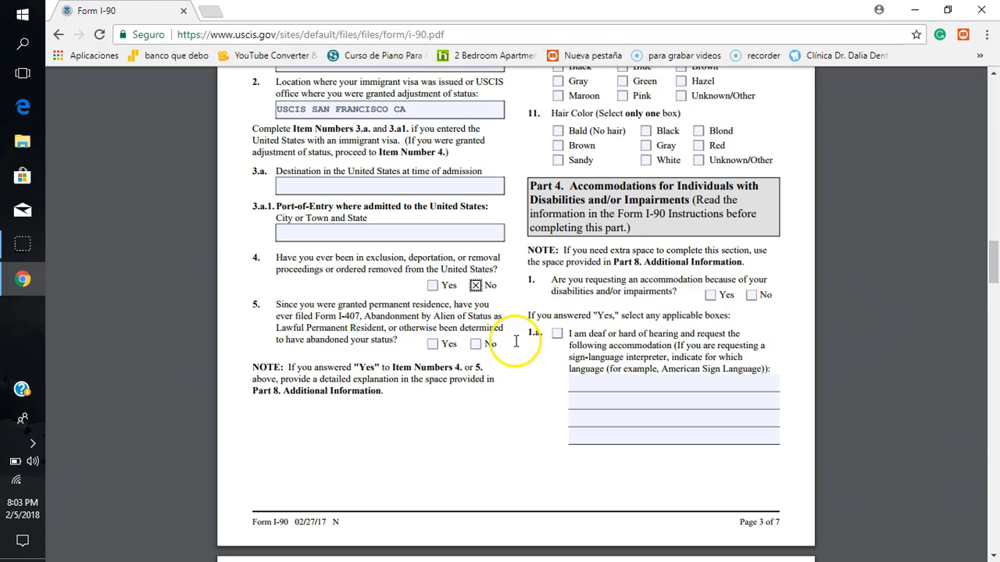
left_click(476, 345)
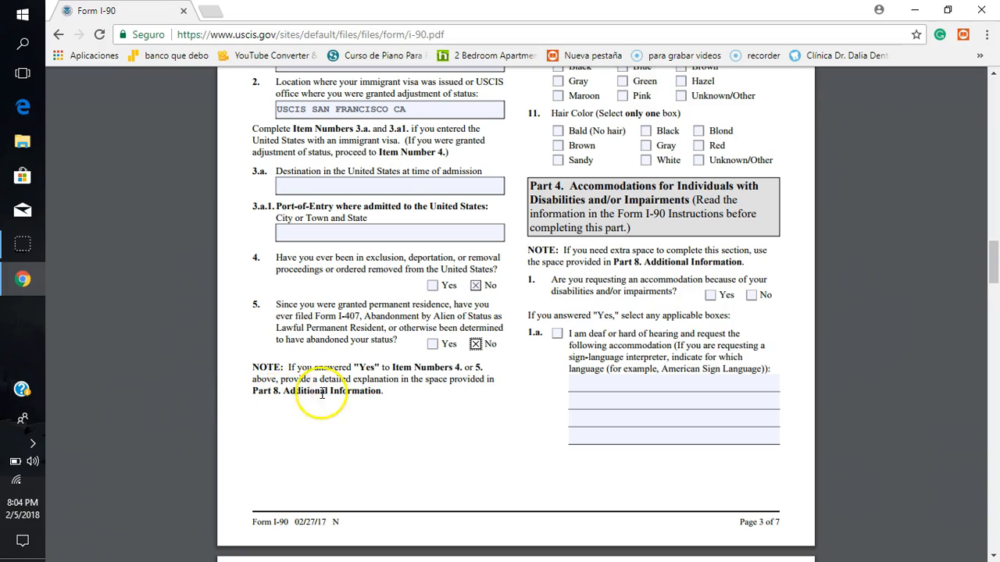
left_click(304, 420)
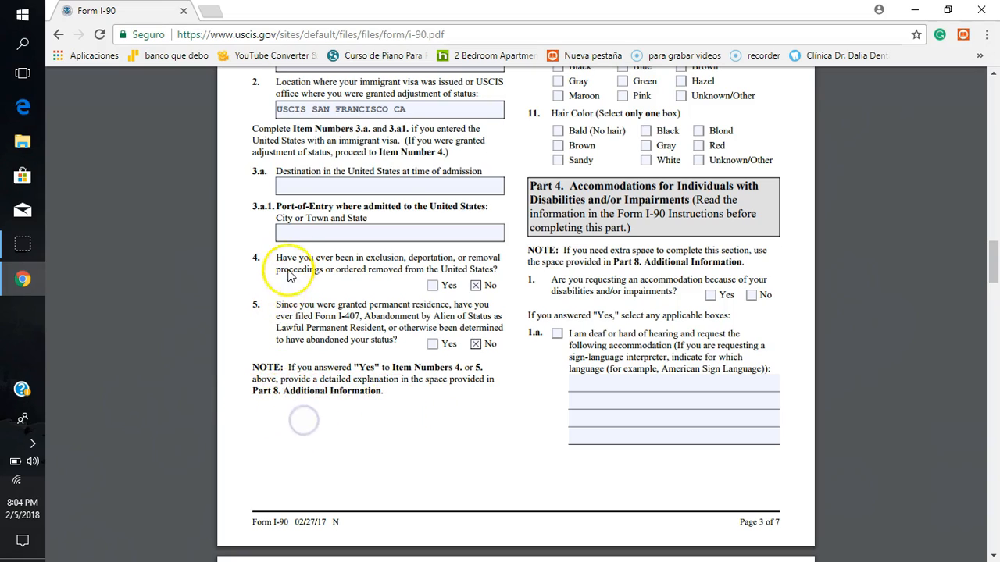
left_click(300, 418)
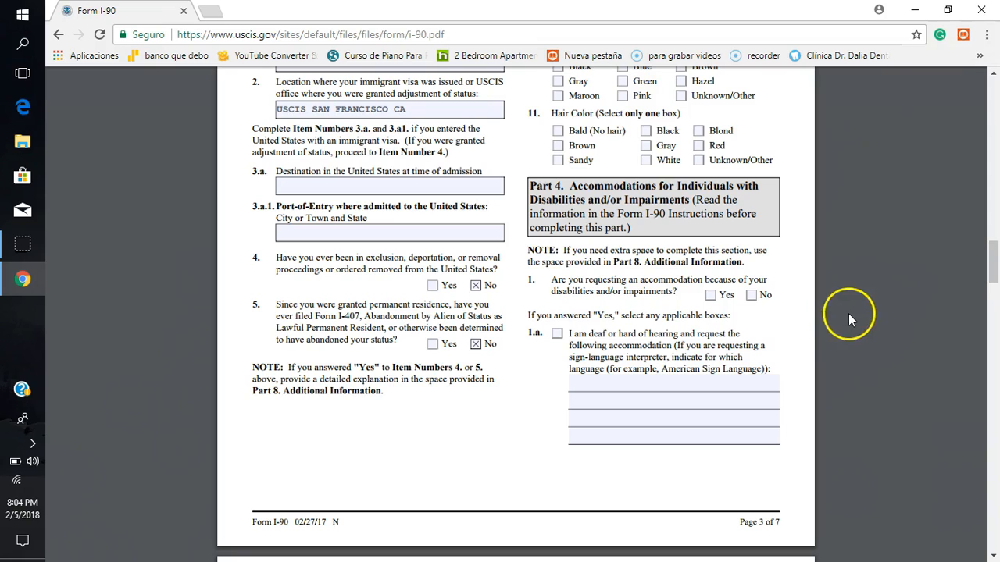
Step: Mark only Hispanic or Latino as the ethnicity in item 6 of Biographic Information
scroll(802, 319, "down", 1)
scroll(801, 319, "up", 1)
scroll(804, 323, "up", 4)
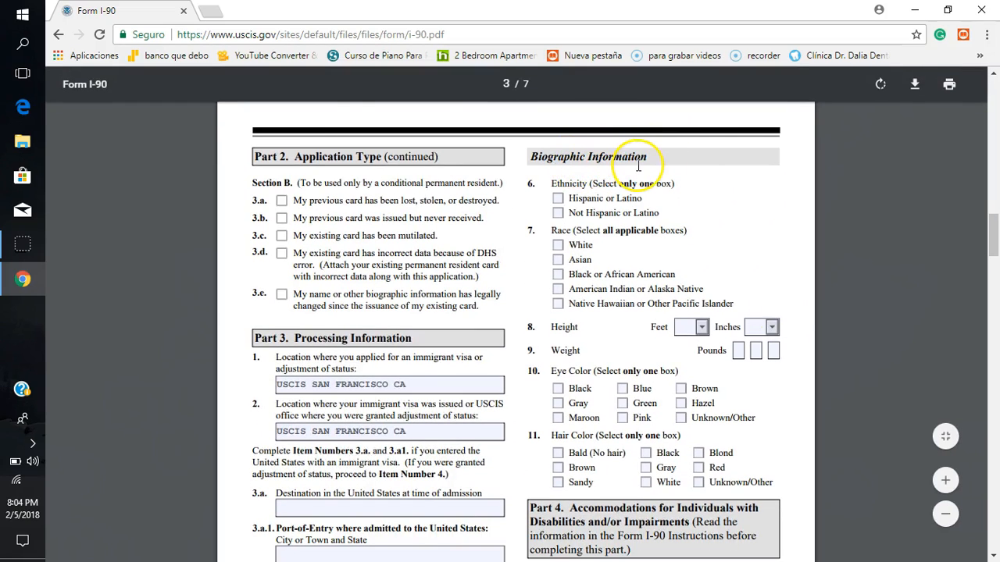
left_click(558, 200)
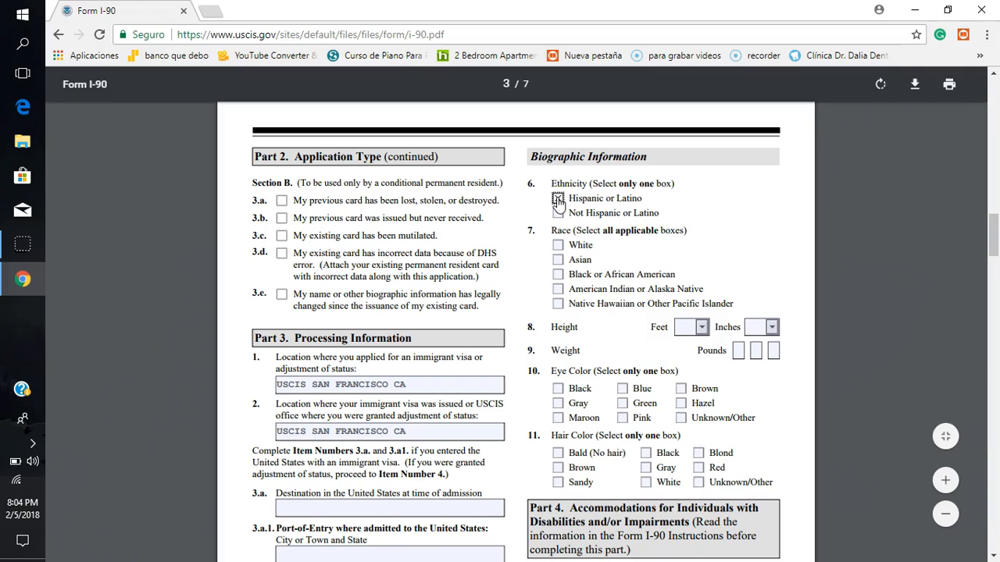
left_click(559, 216)
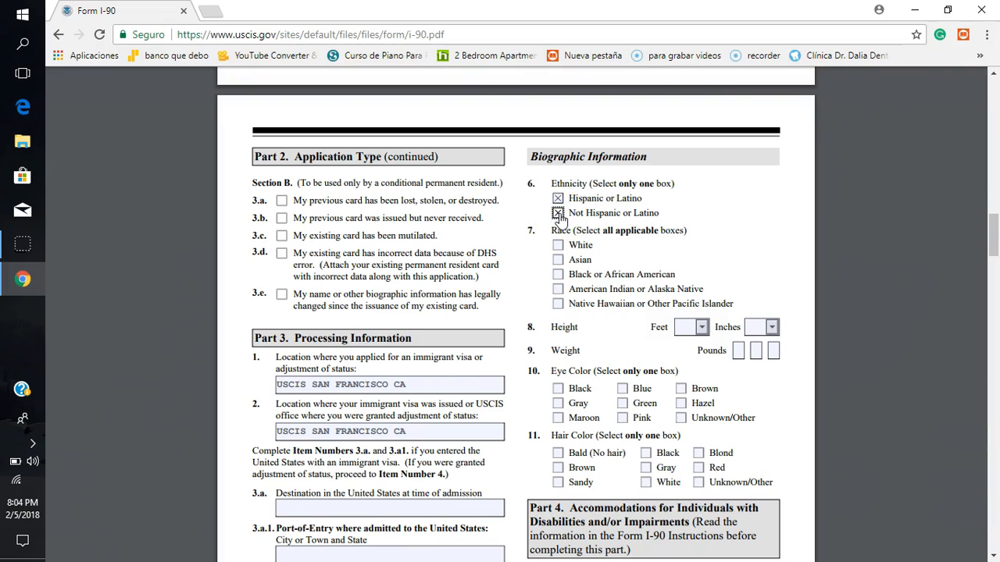
left_click(558, 200)
left_click(559, 199)
Step: Mark White as the only race in item 7 of Biographic Information
left_click(558, 247)
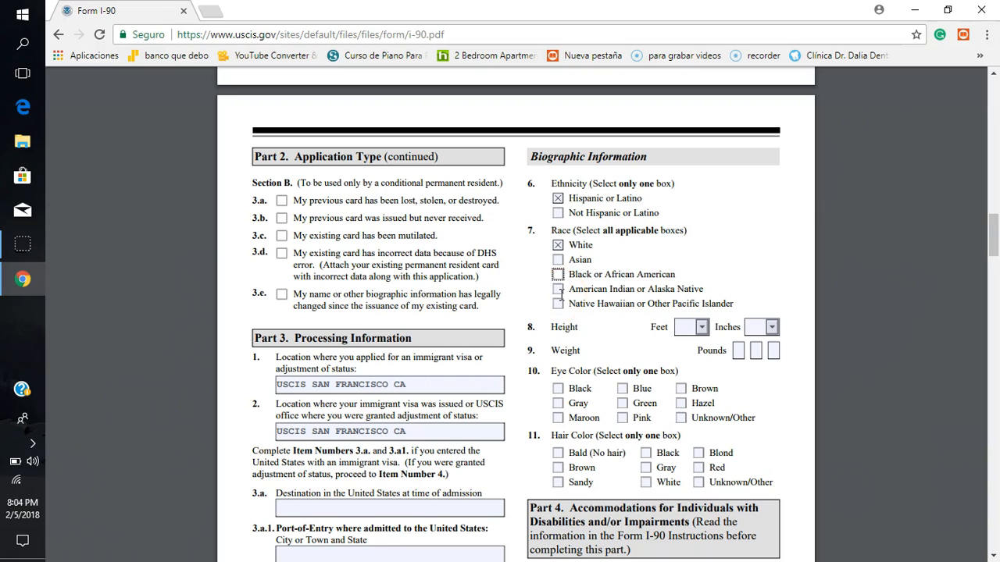
left_click(559, 293)
left_click(558, 305)
Step: Set the height in item 8 to 5 feet 2 inches
left_click(702, 328)
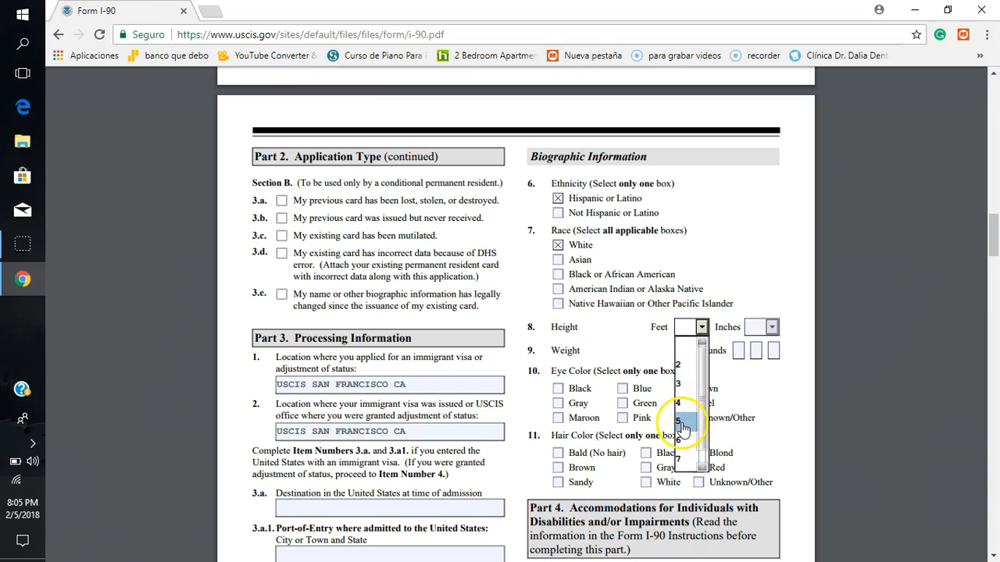
left_click(681, 422)
left_click(771, 327)
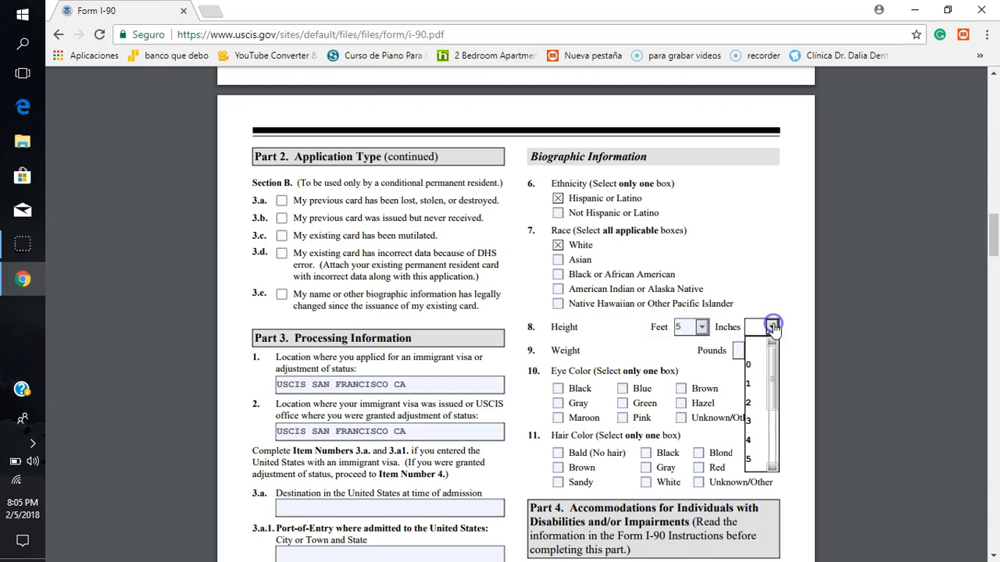
left_click(754, 403)
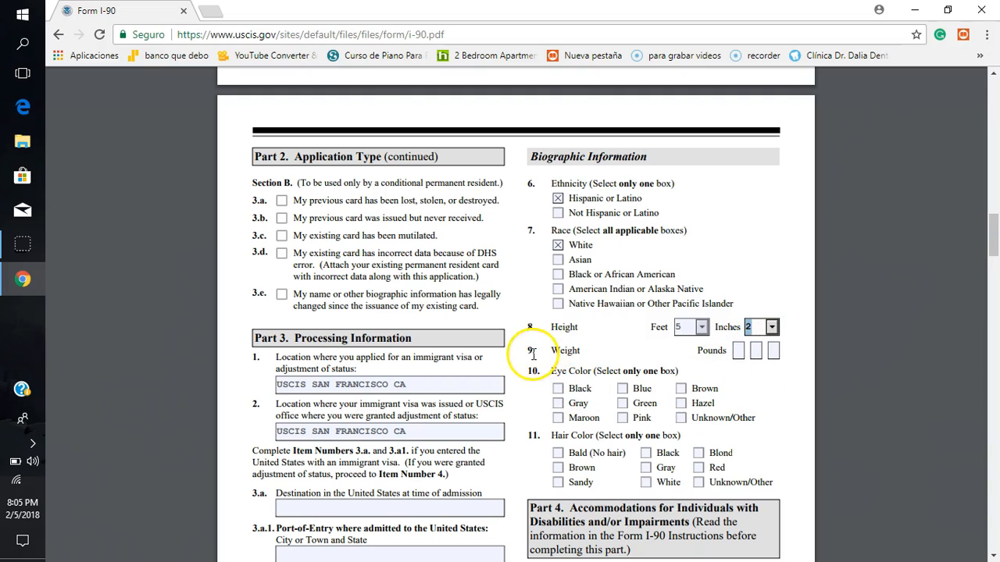
Step: Enter 150 pounds as the weight in item 9 of Biographic Information
left_click(737, 351)
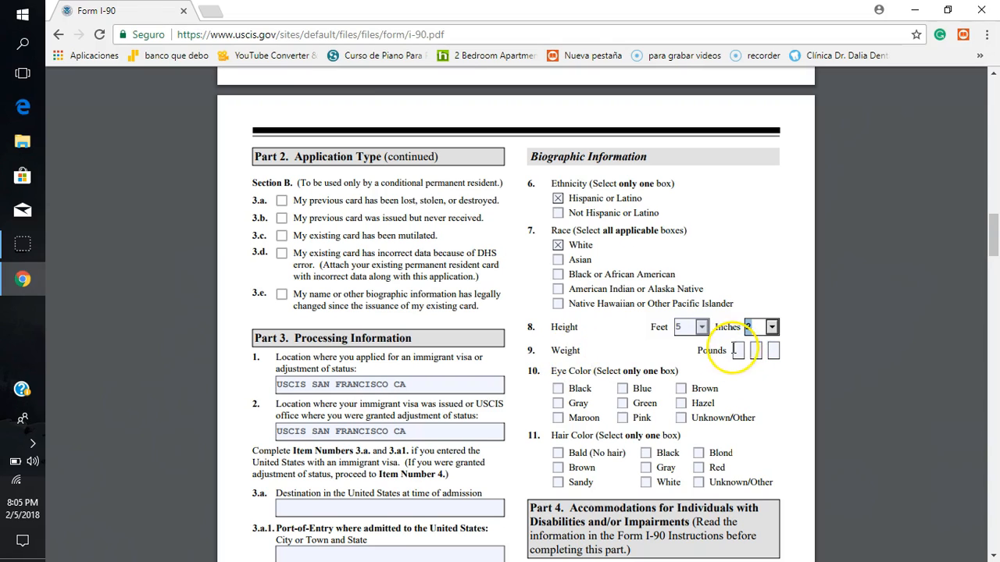
left_click(736, 350)
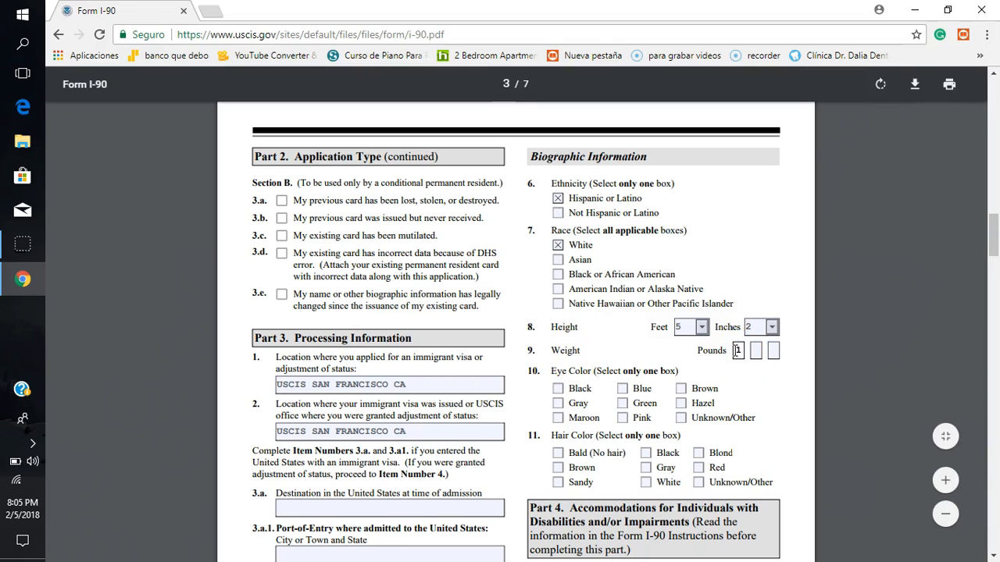
left_click(755, 347)
left_click(772, 350)
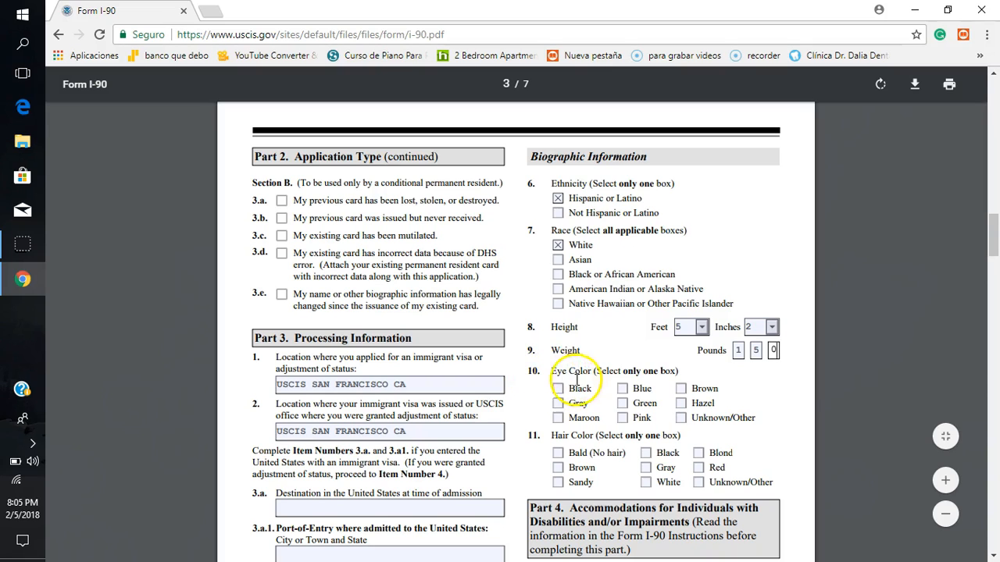
Step: Mark Brown as the eye color in item 10 of Biographic Information
left_click(769, 406)
scroll(768, 404, "down", 3)
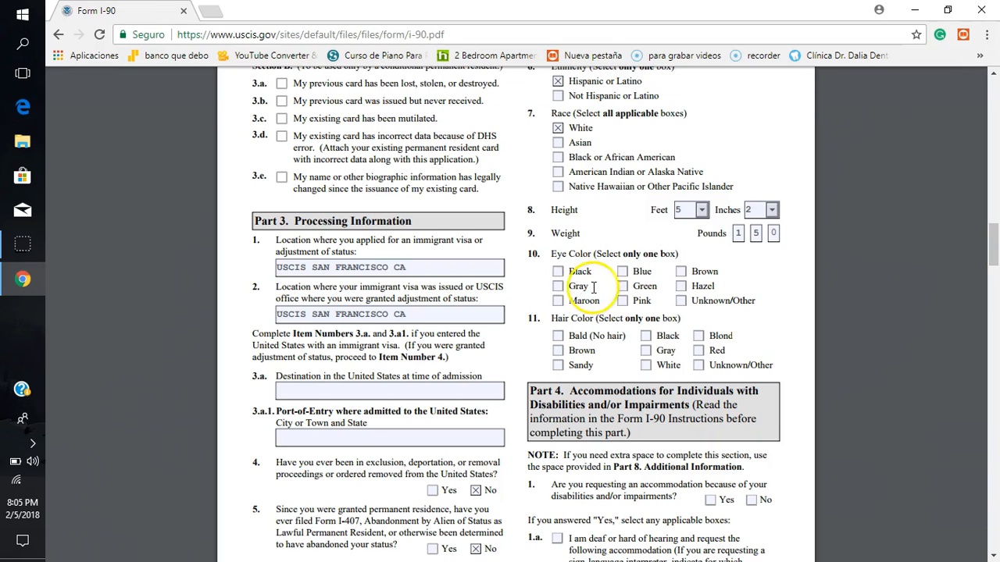
left_click(681, 272)
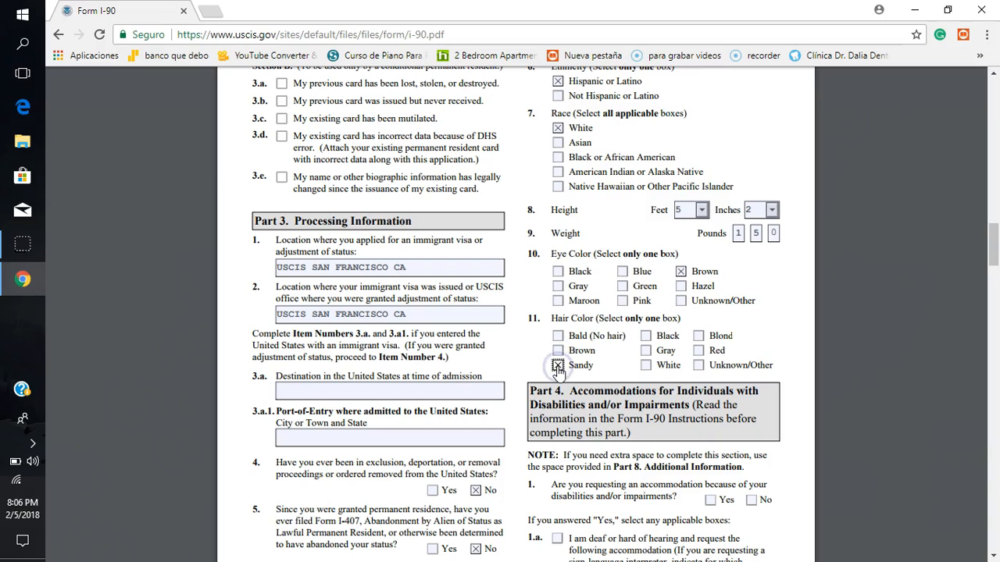
Step: Mark Black as the only hair color in item 11 of Biographic Information
left_click(646, 337)
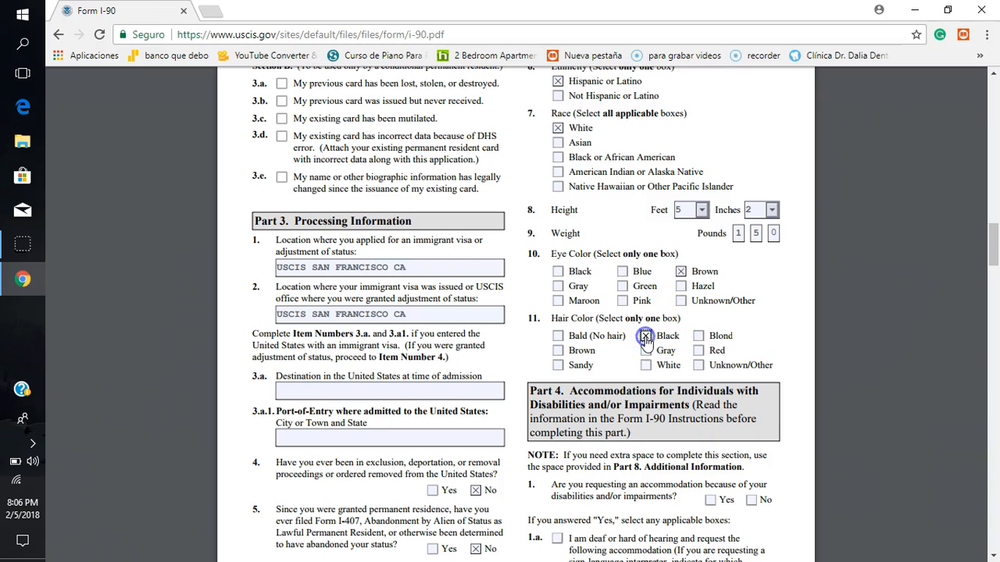
left_click(646, 352)
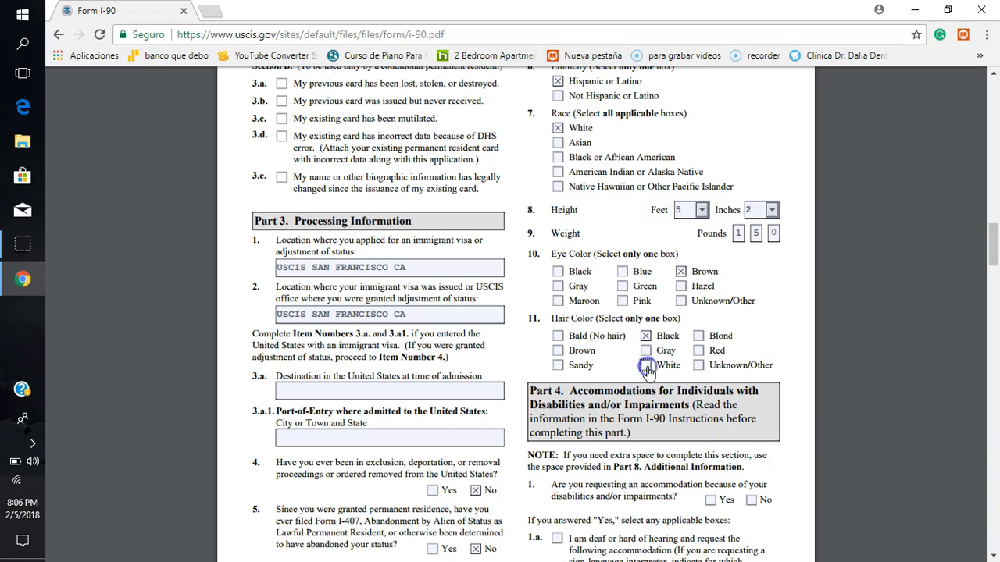
left_click(699, 336)
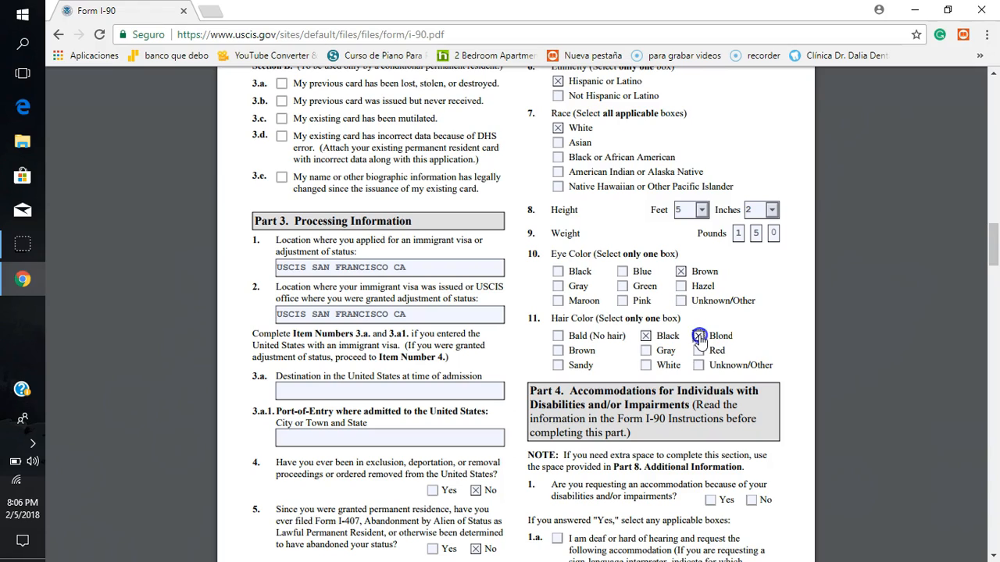
left_click(699, 338)
Step: Answer only No to requesting an accommodation for disabilities or impairments in Part 4, item 1
scroll(790, 412, "down", 1)
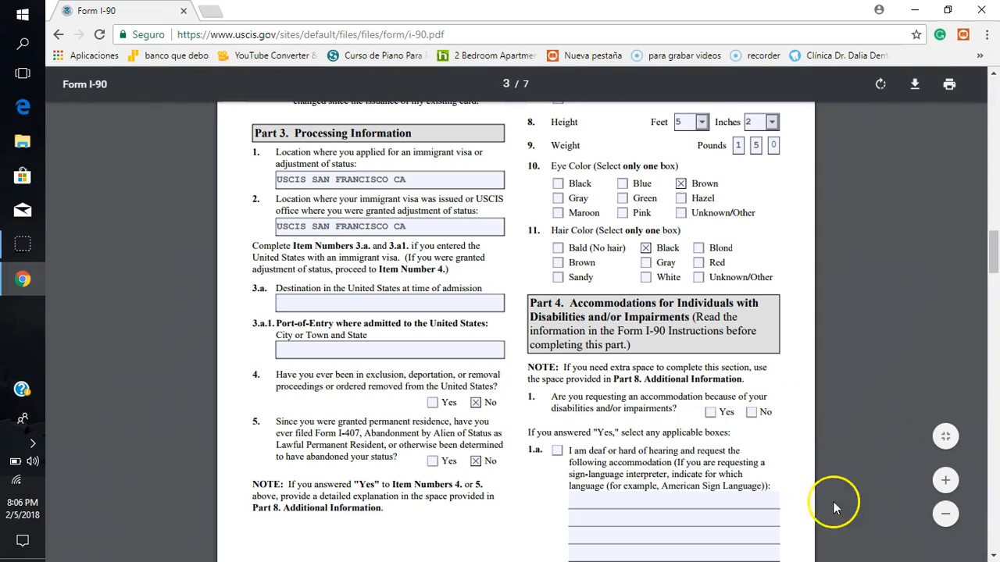
scroll(792, 500, "down", 1)
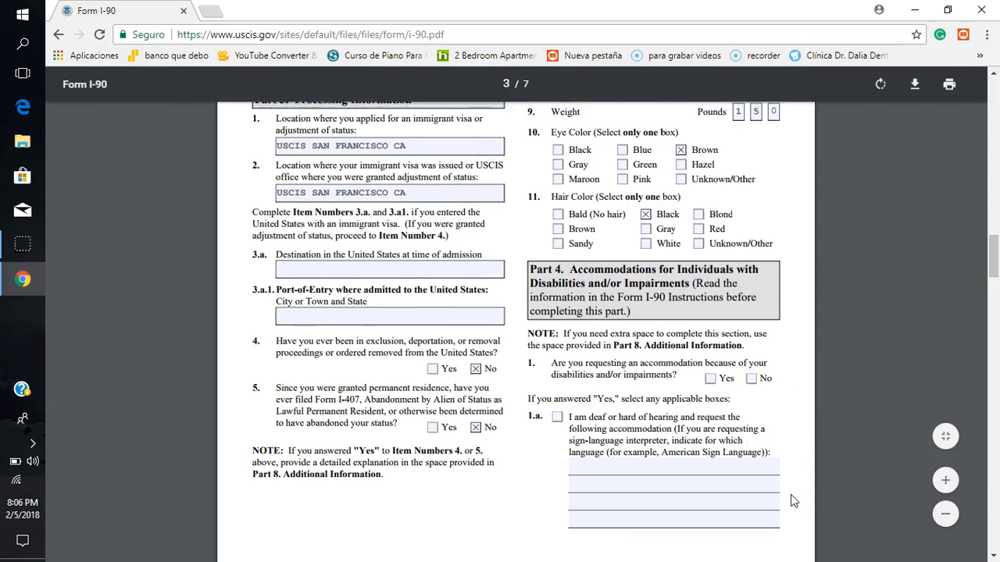
scroll(792, 500, "down", 1)
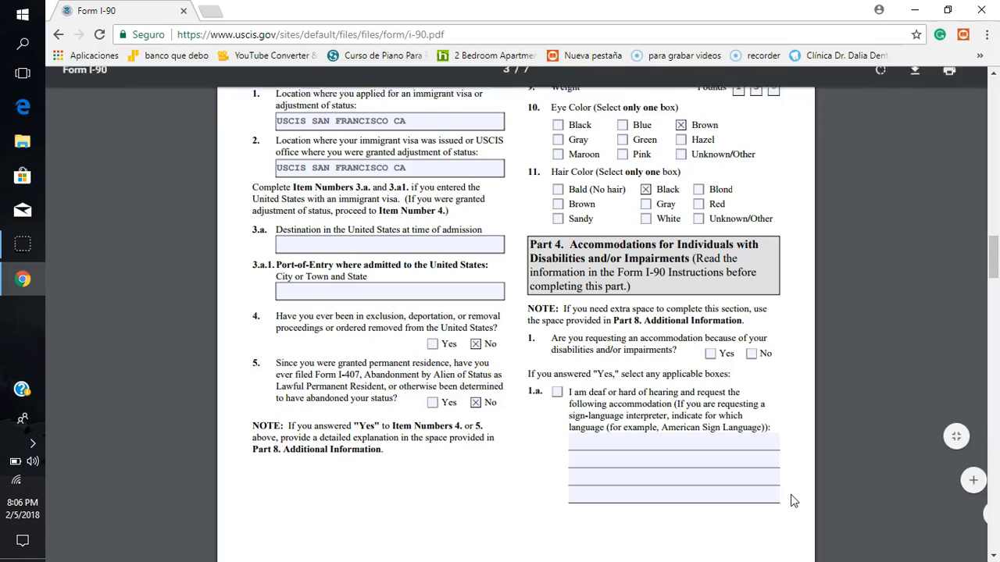
scroll(792, 500, "up", 4)
scroll(792, 500, "down", 6)
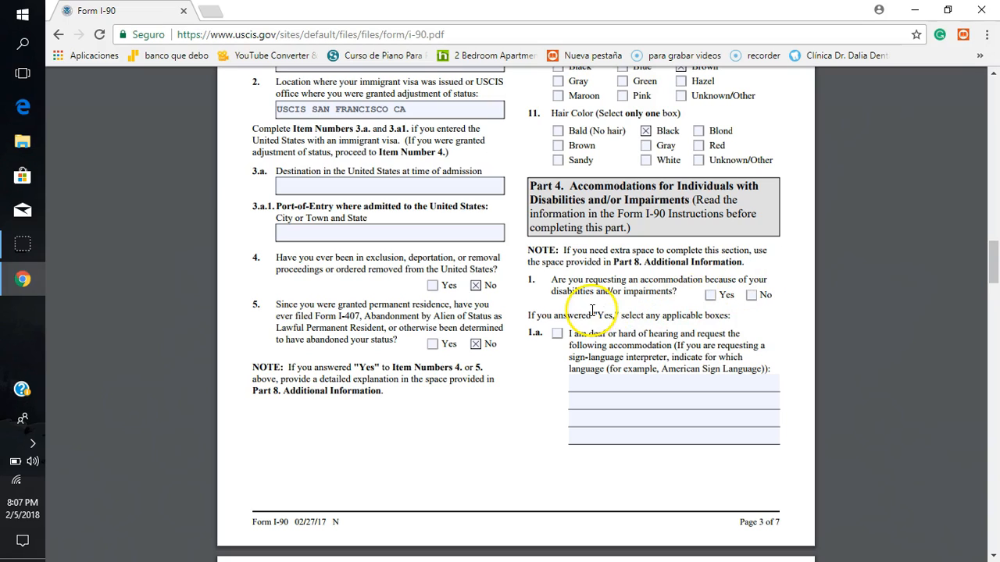
left_click(750, 296)
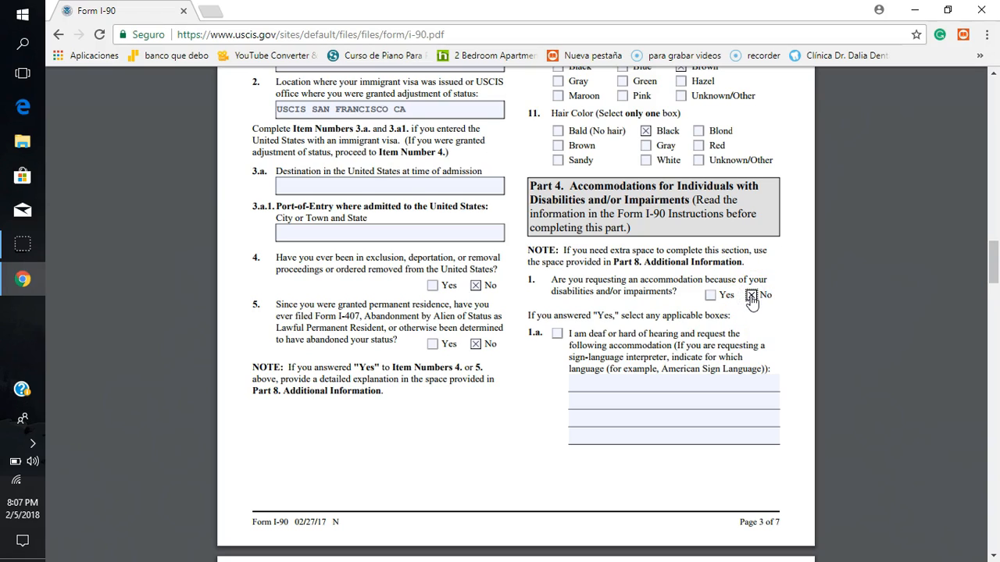
left_click(708, 295)
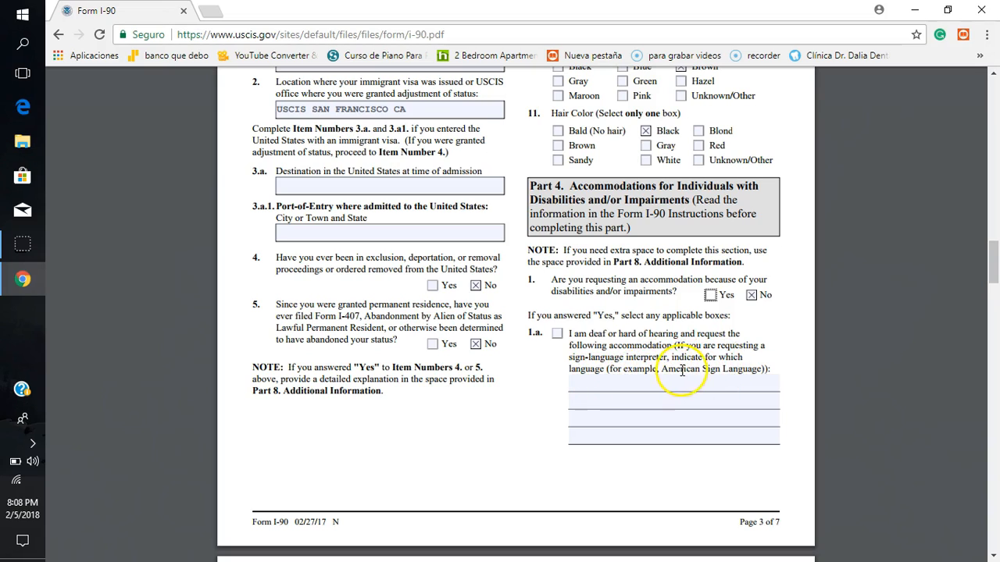
Step: Try entering SPA on the accommodation lines of item 1.a in Part 4
left_click(617, 387)
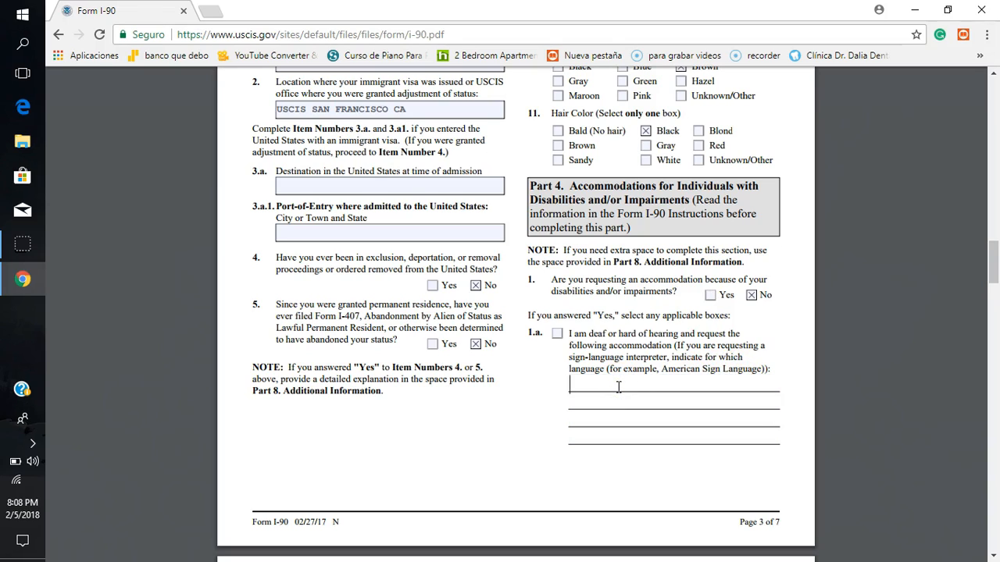
type("SPA")
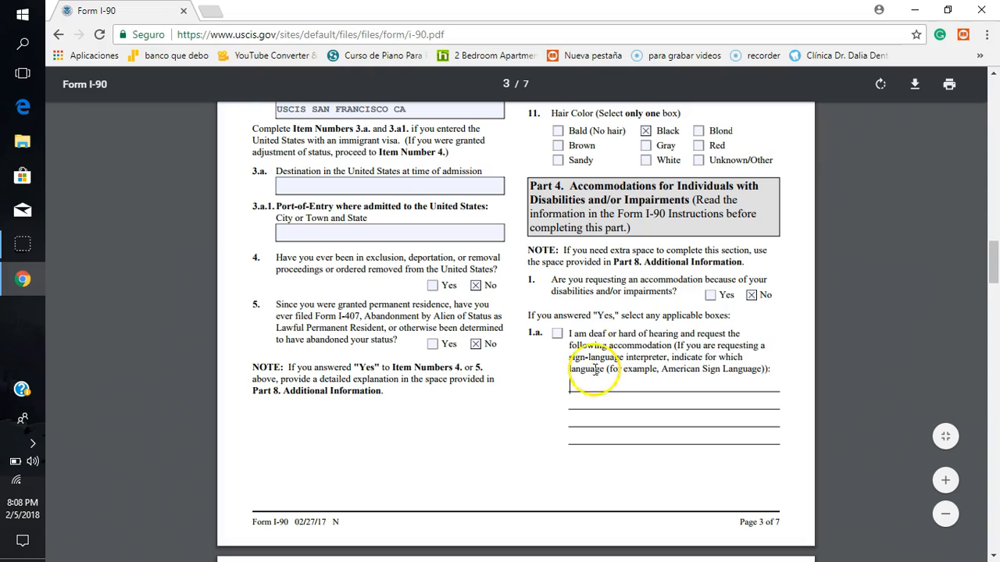
left_click(592, 479)
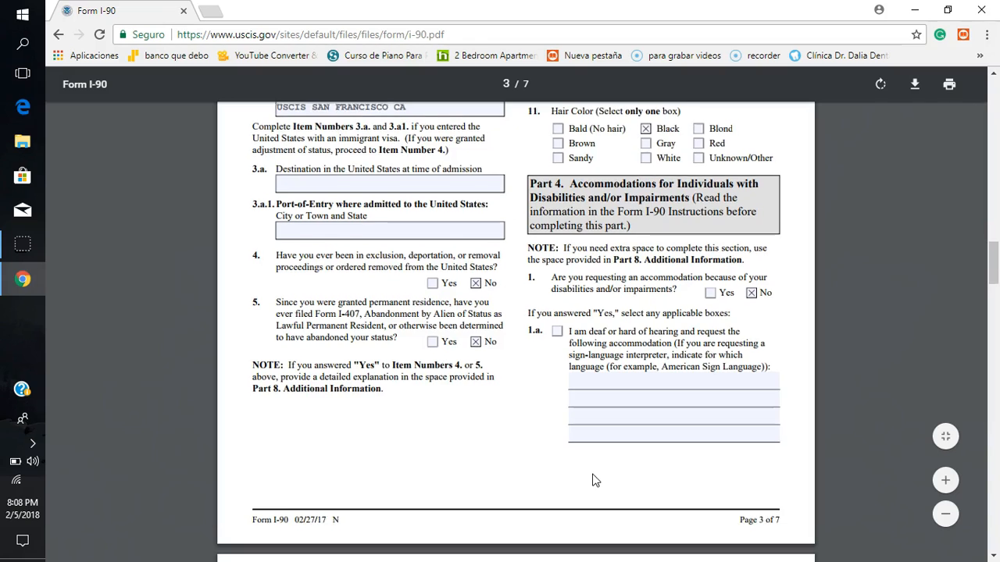
Step: Mark the blind or low vision option in Part 4, item 1.b, and clear it again
scroll(592, 479, "down", 5)
scroll(592, 479, "down", 4)
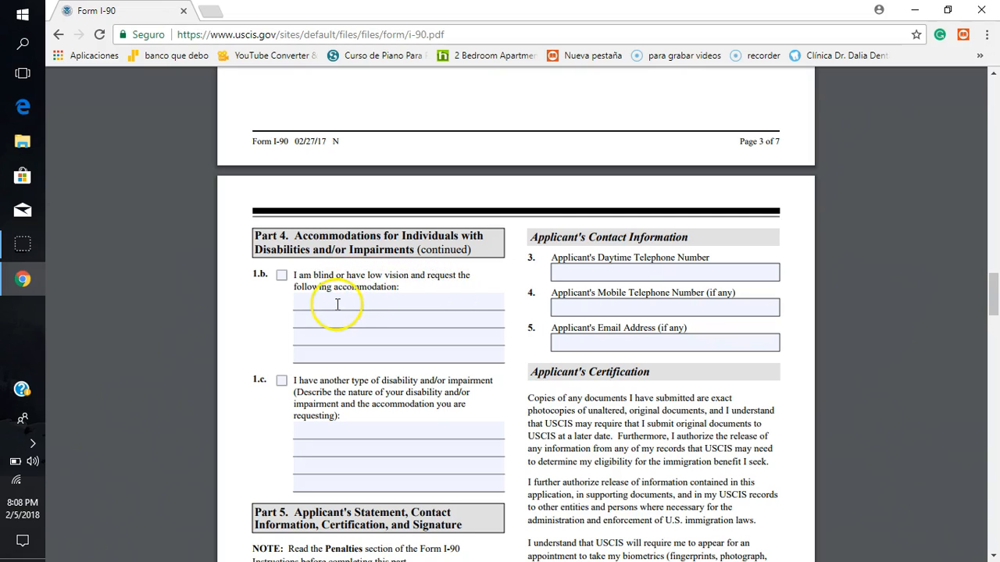
left_click(282, 276)
left_click(320, 307)
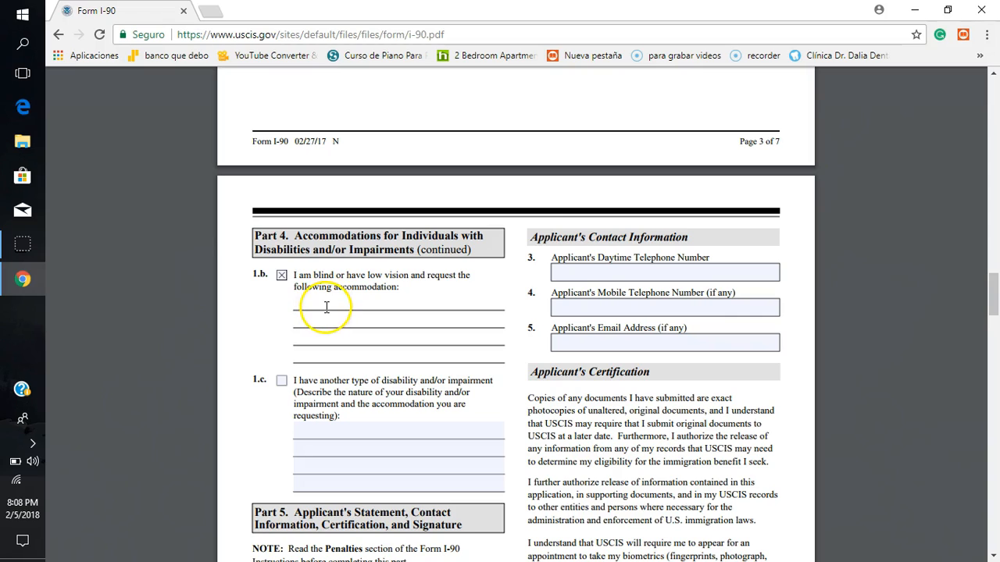
left_click(326, 307)
left_click(282, 275)
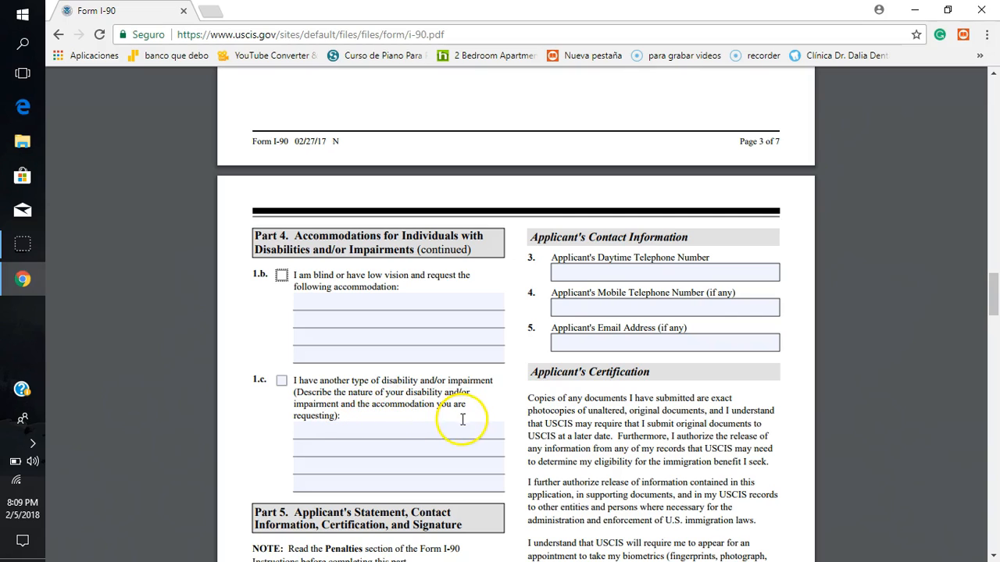
Step: Look over item 1.c of Part 4 and the Applicant's Statement section of Part 5
left_click(330, 434)
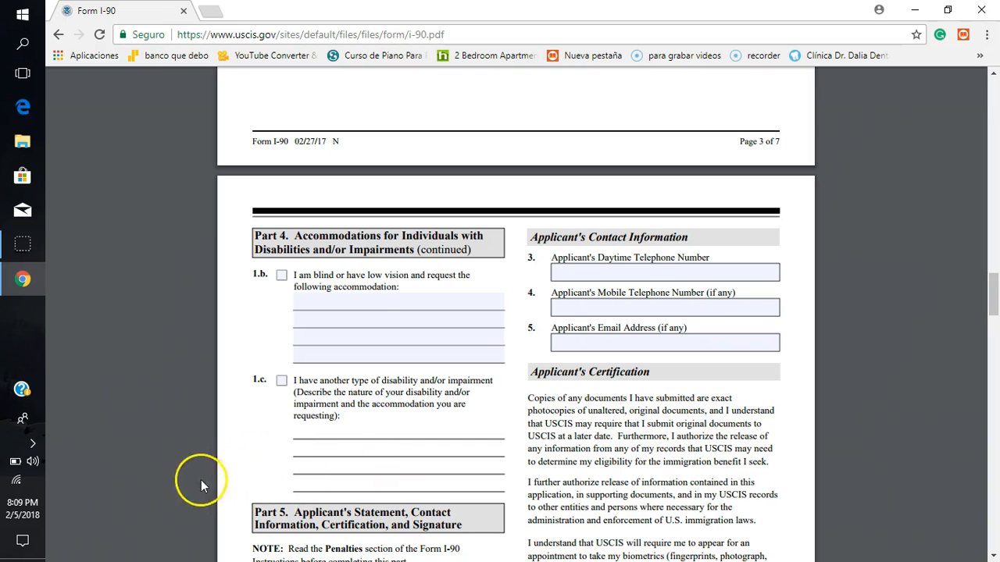
scroll(245, 468, "down", 2)
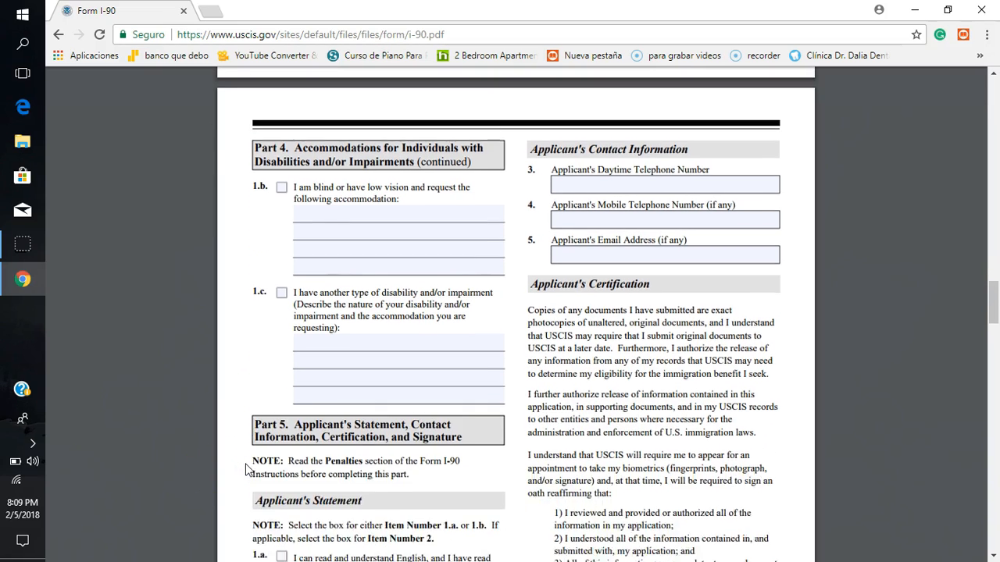
scroll(245, 461, "down", 1)
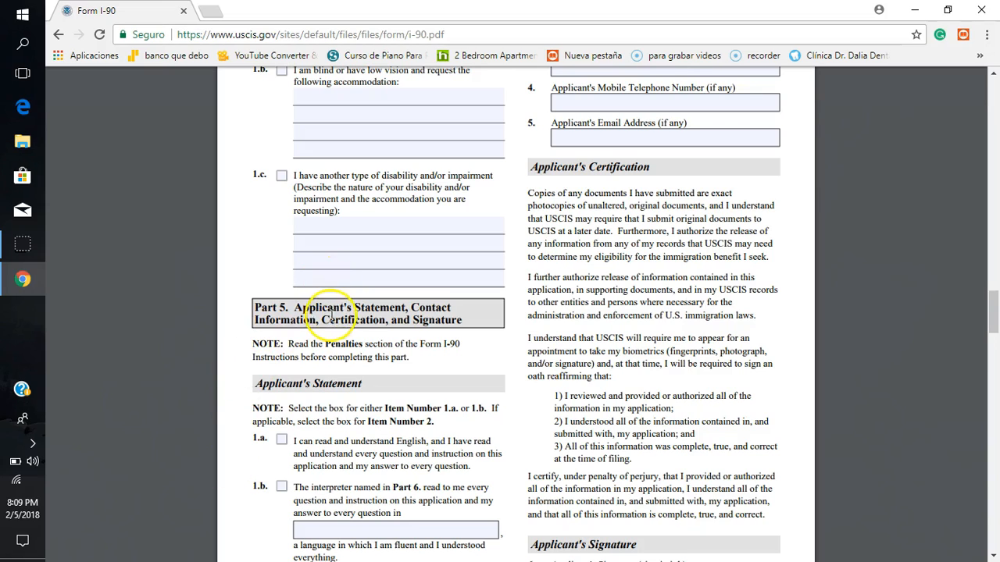
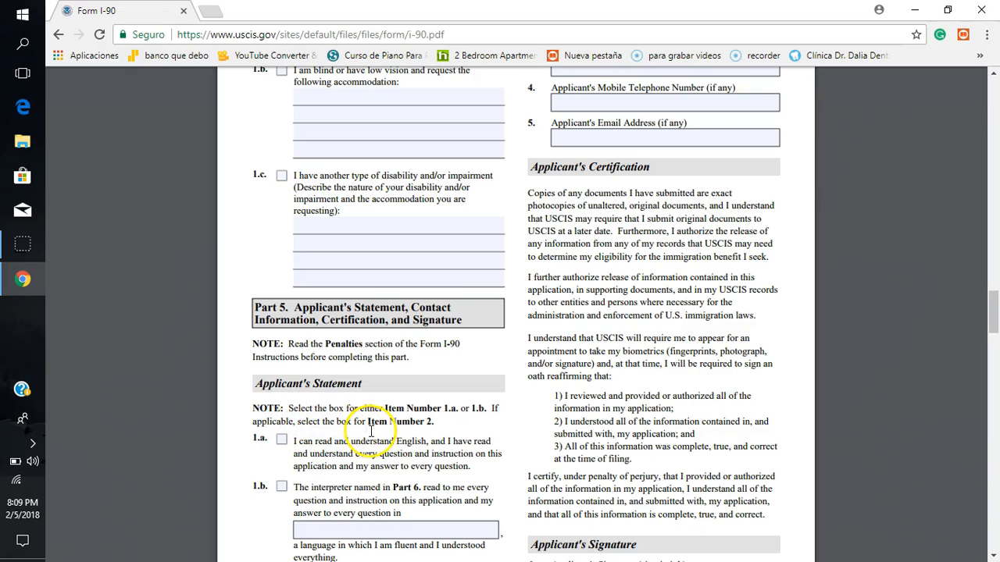
Step: Mark item 1.a of the Applicant's Statement in Part 5, declaring the applicant can read and understand English
left_click(272, 458)
scroll(273, 461, "down", 2)
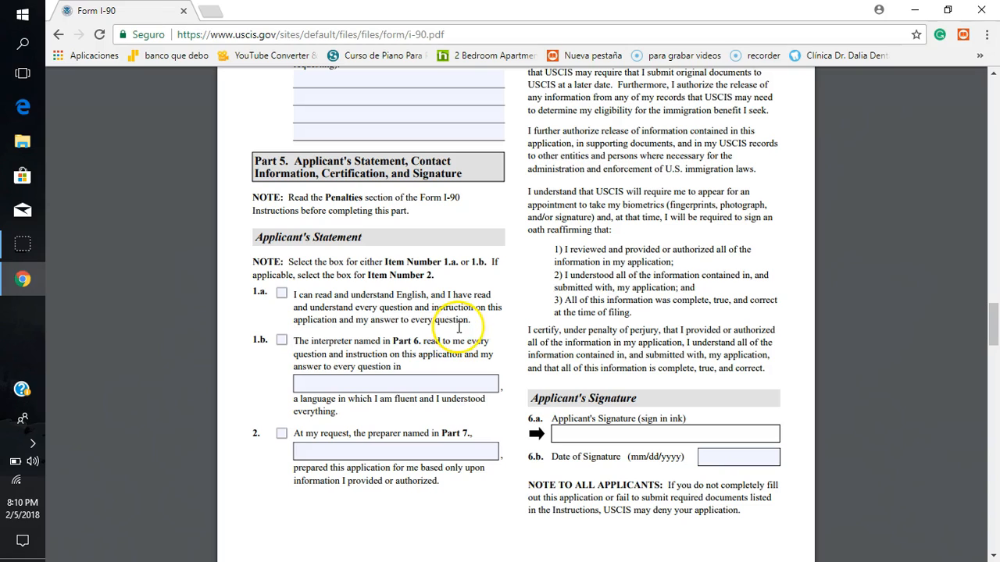
left_click(283, 294)
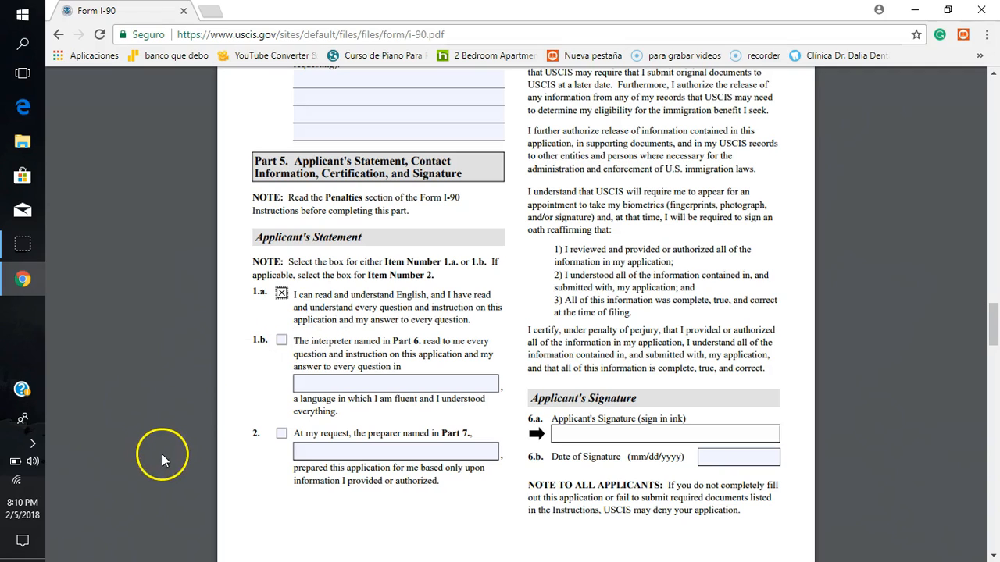
Step: Try the interpreter statement in item 1.b of Part 5 with SPANISH as the language
left_click(282, 341)
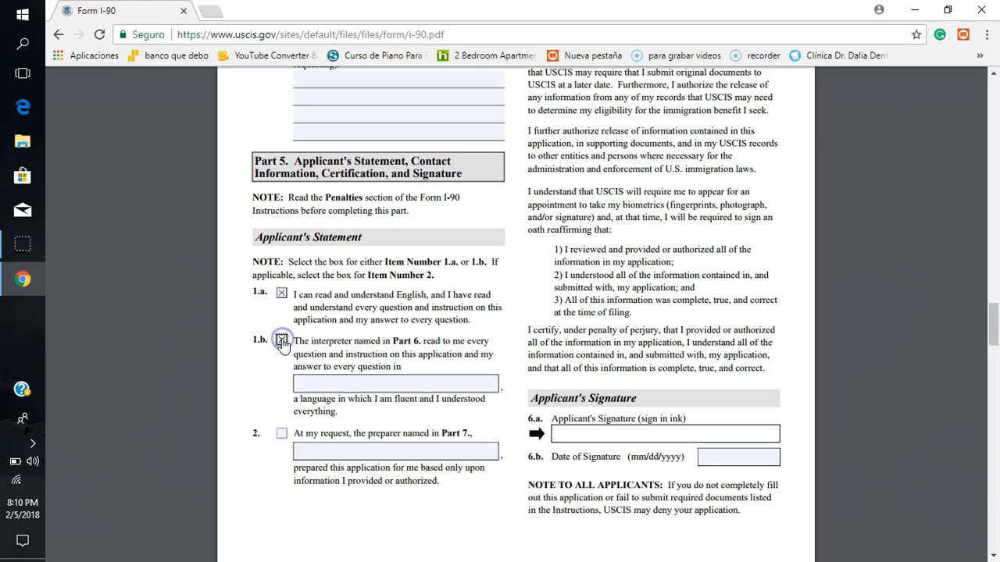
left_click(326, 385)
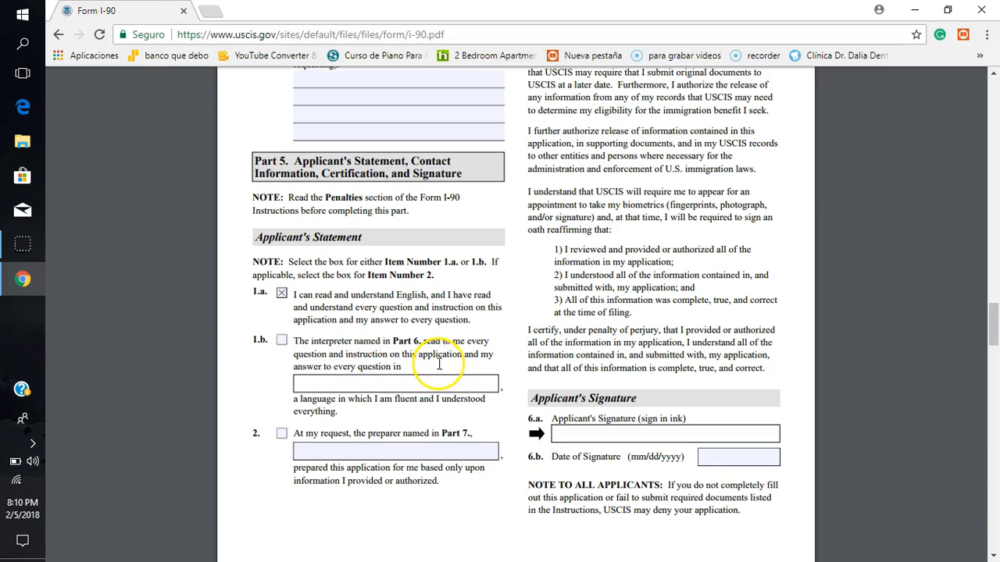
left_click(392, 383)
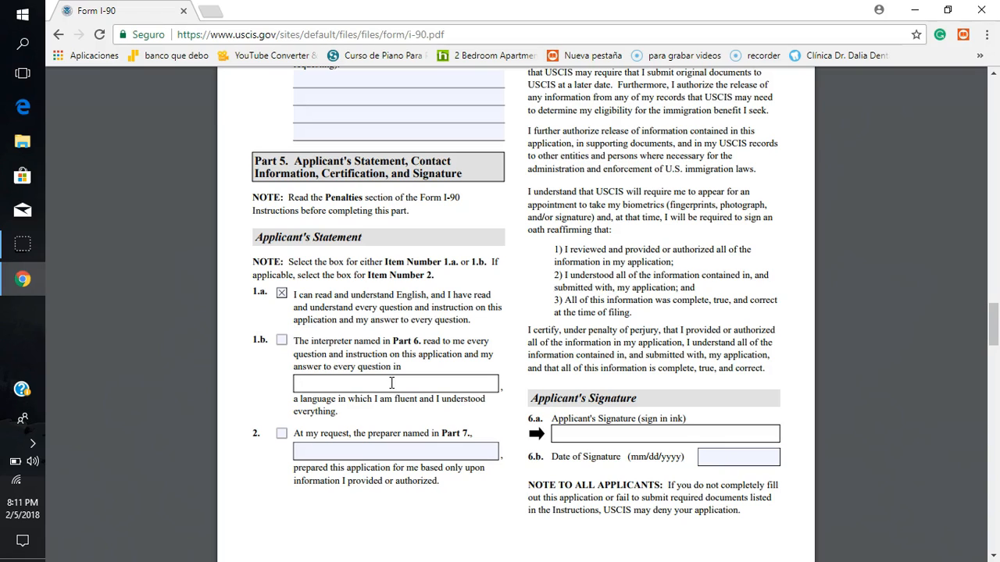
type("SPANISH")
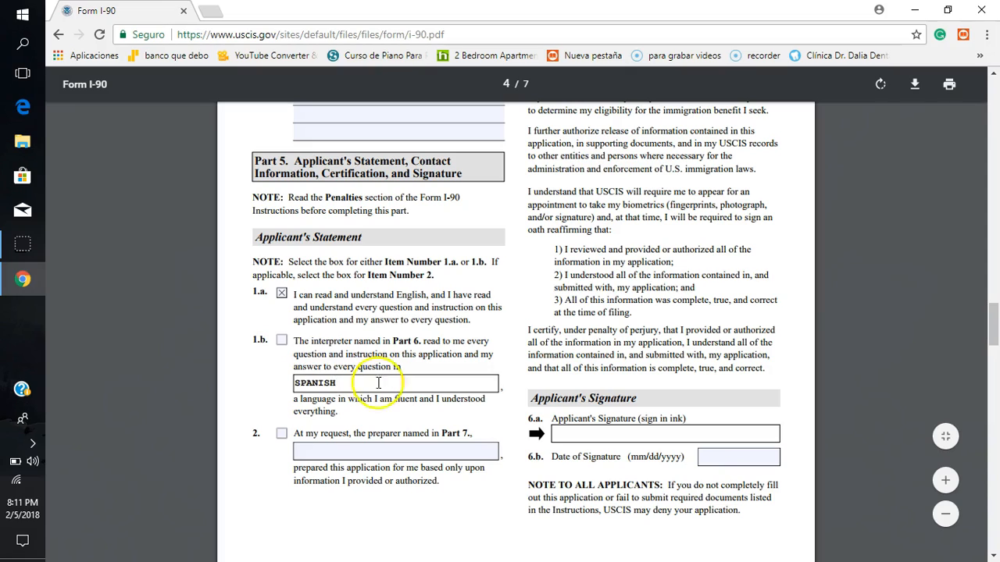
Step: Leave the interpreter statement in item 1.b unmarked and erase its language entry
left_click(282, 341)
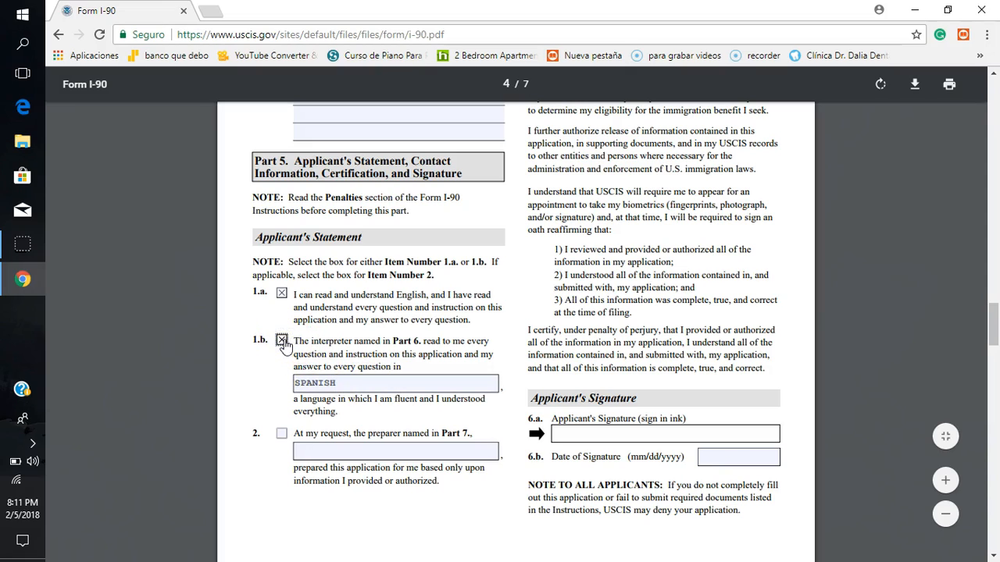
left_click(282, 342)
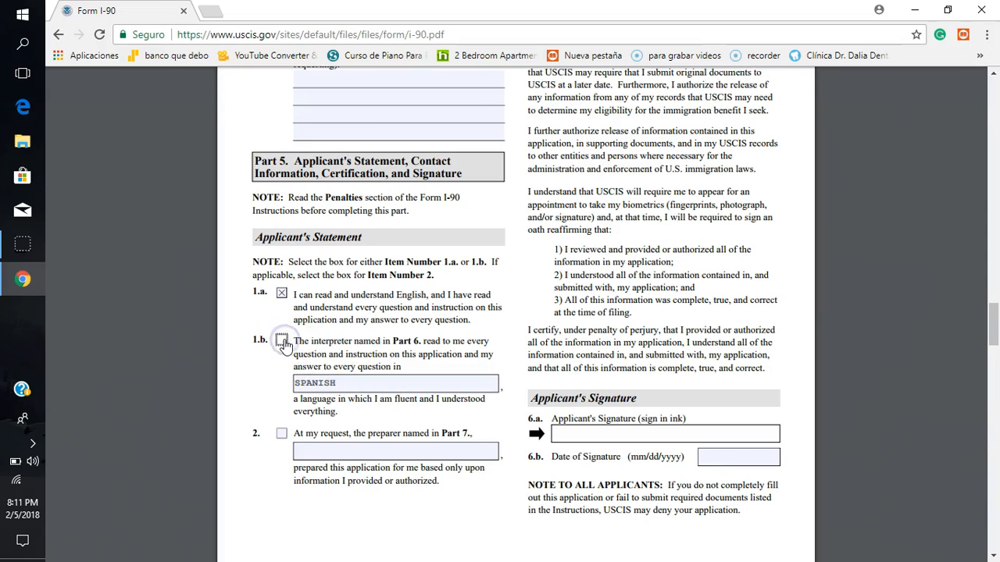
left_click(345, 382)
key("BackSpace")
key("BackSpace")
key("BackSpace")
key("BackSpace")
key("BackSpace")
key("BackSpace")
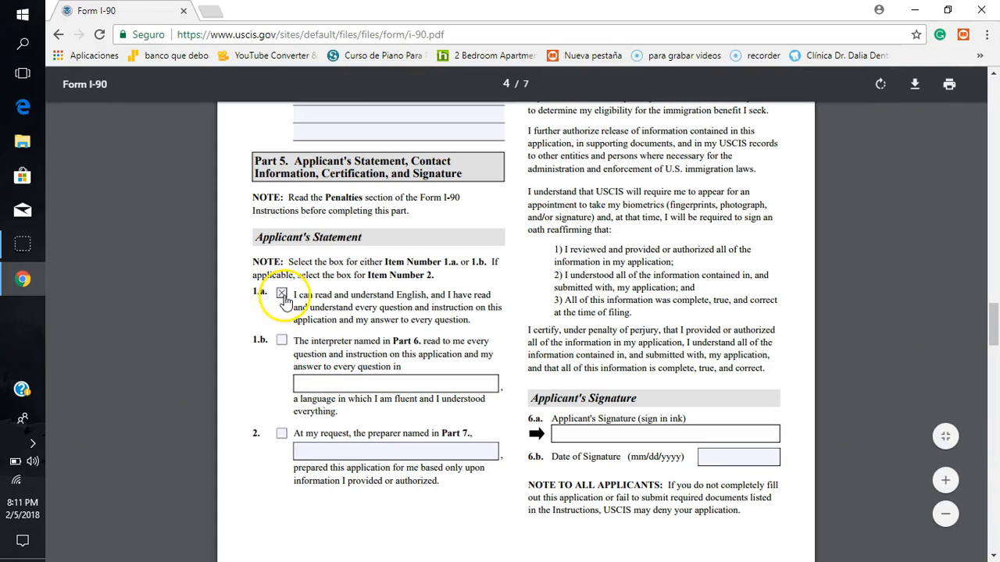
Step: Mark the preparer statement in item 2 of Part 5, and clear it again
left_click(359, 487)
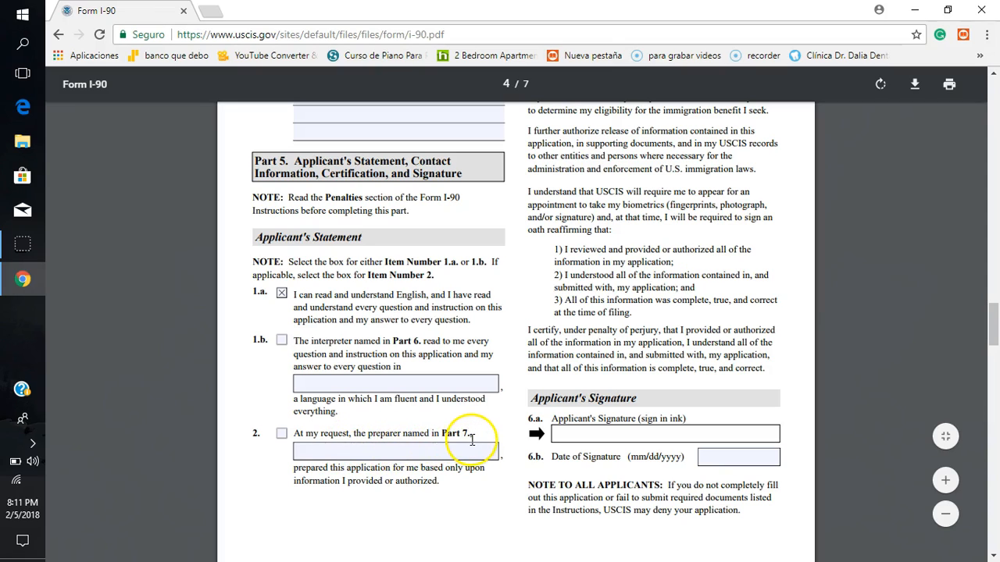
left_click(307, 457)
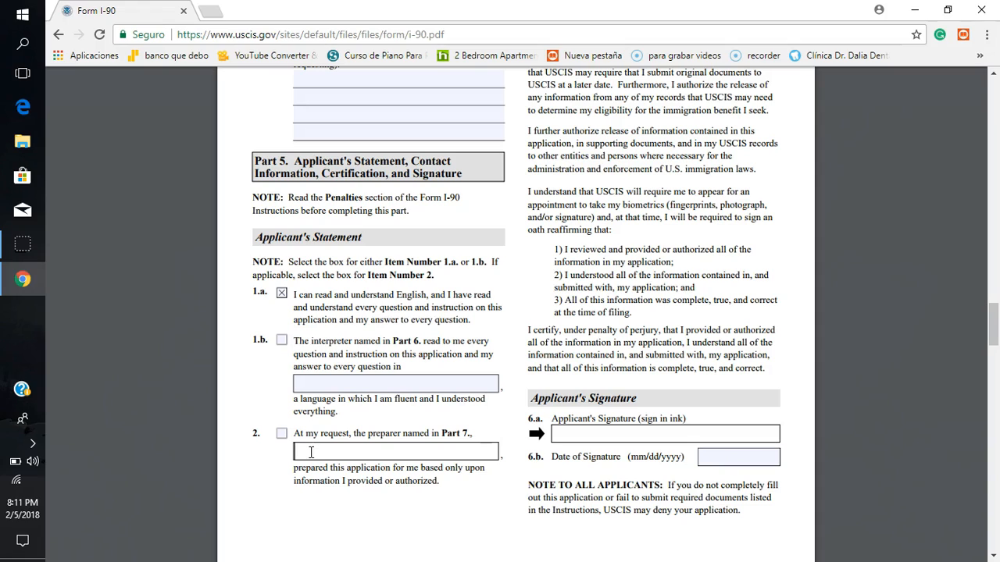
left_click(290, 439)
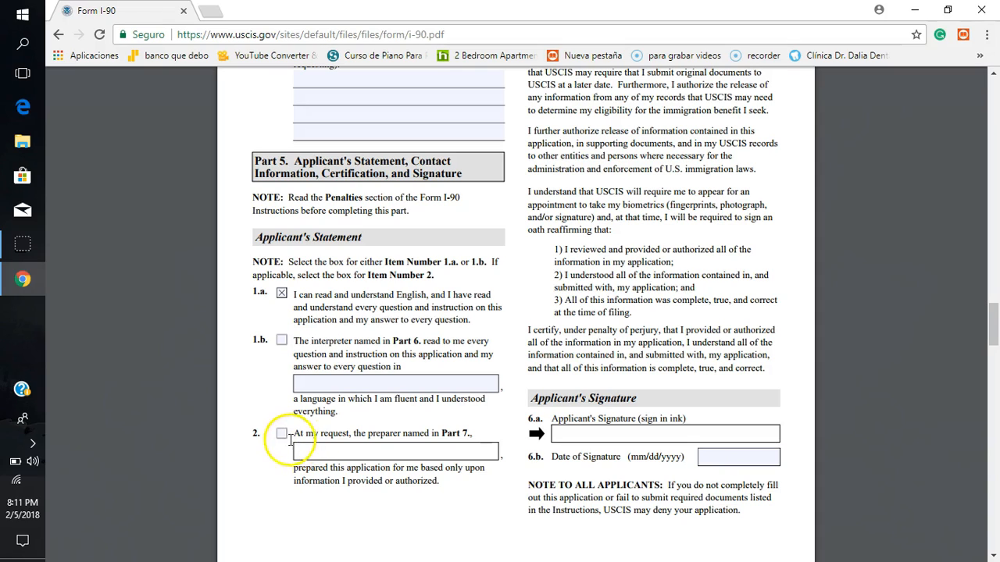
left_click(281, 435)
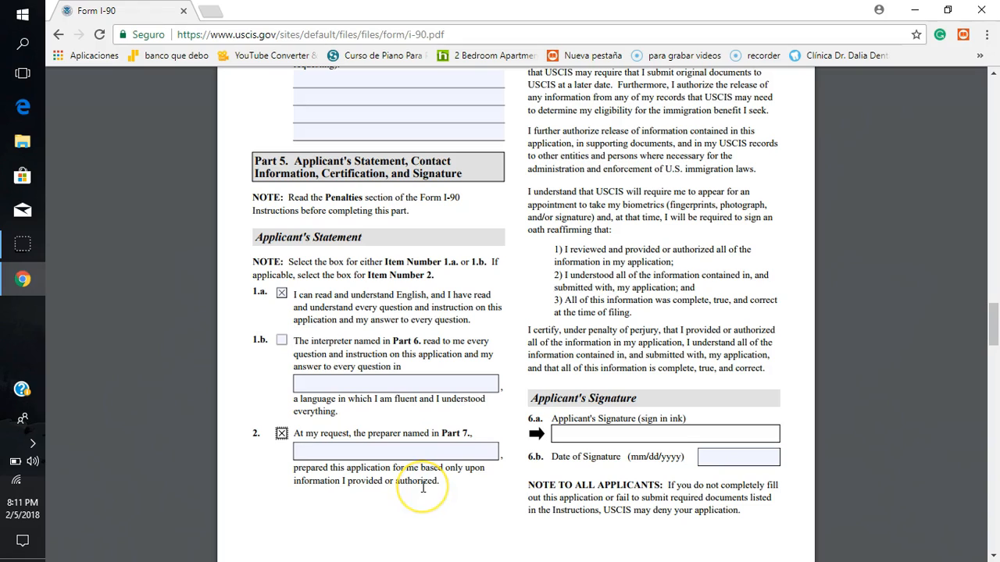
left_click(403, 456)
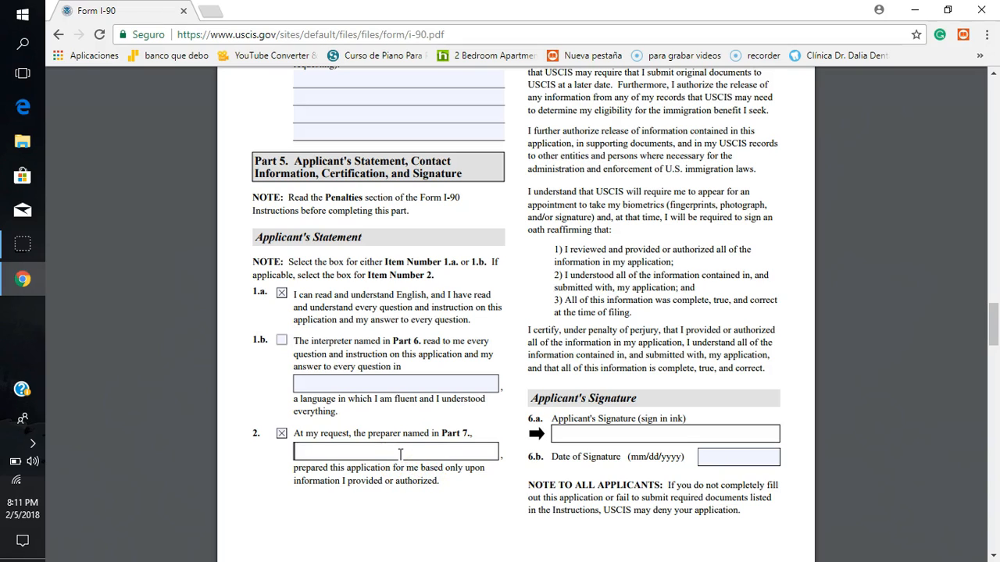
left_click(282, 436)
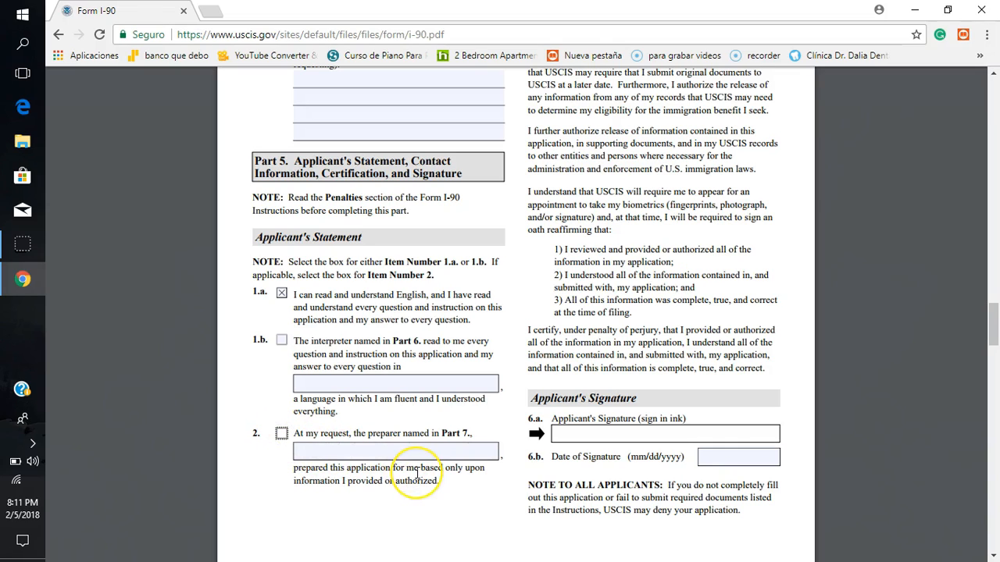
Step: Enter the applicant's daytime telephone number in item 3 of the Applicant's Contact Information
scroll(416, 472, "up", 3)
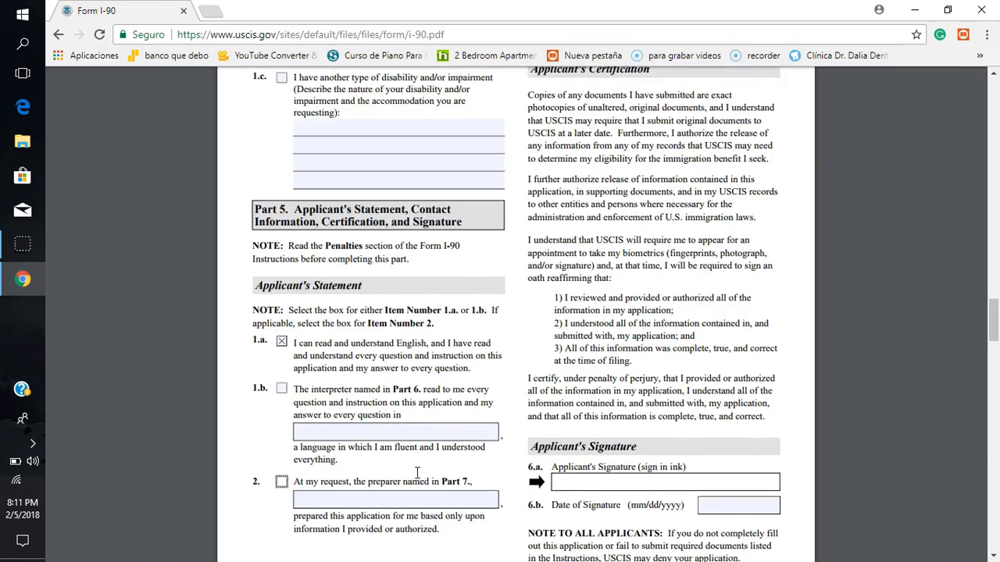
scroll(416, 473, "down", 4)
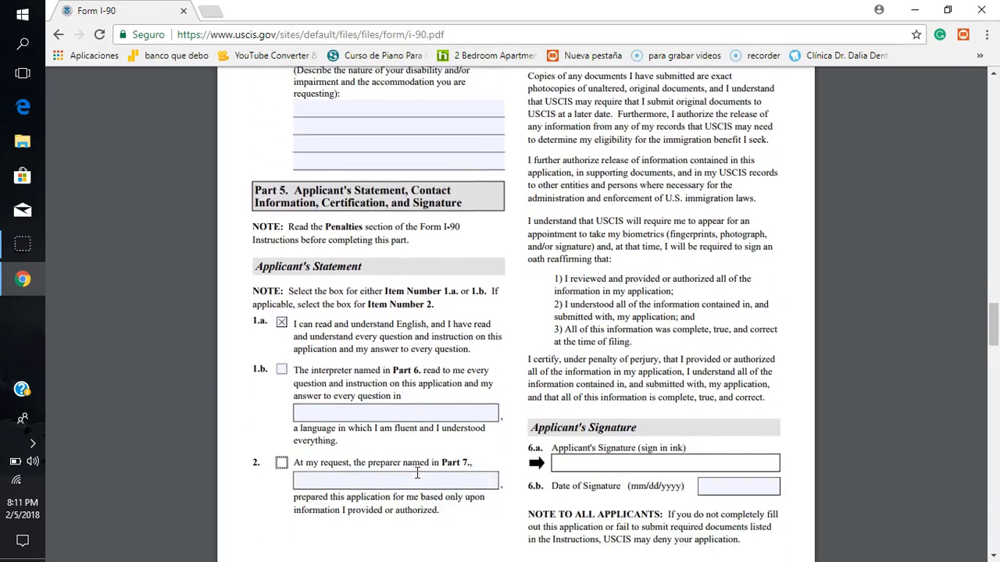
scroll(416, 472, "up", 3)
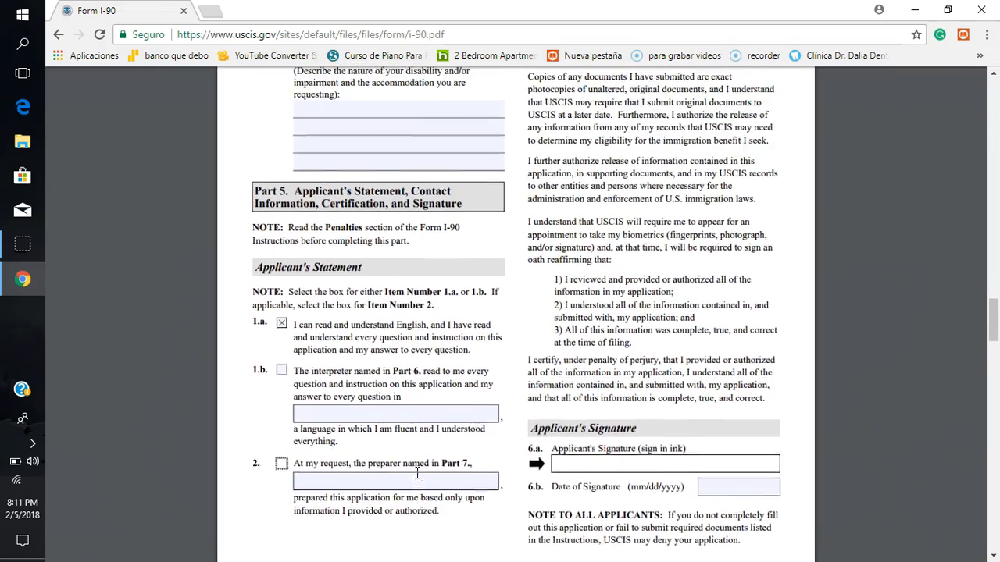
scroll(416, 472, "up", 3)
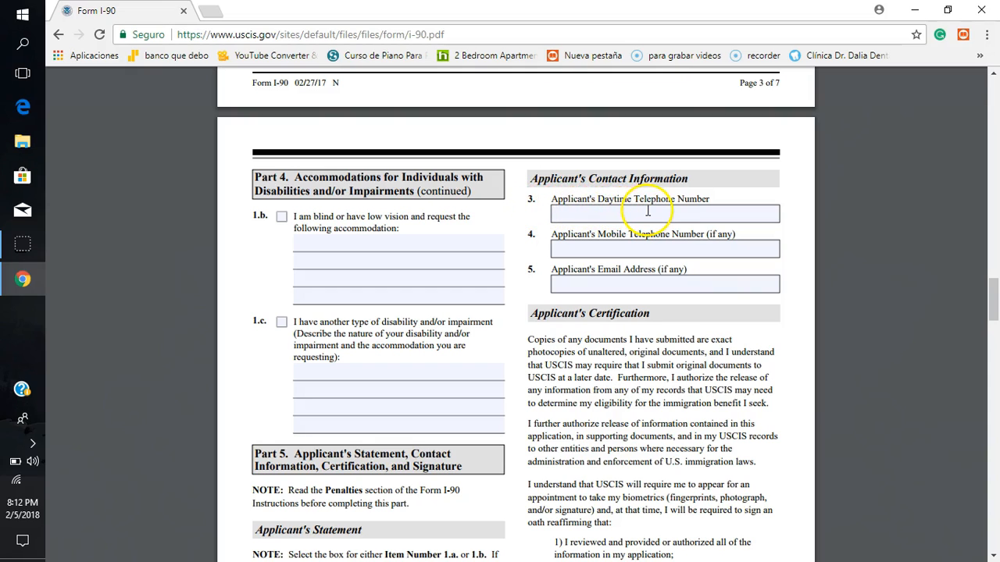
left_click(680, 213)
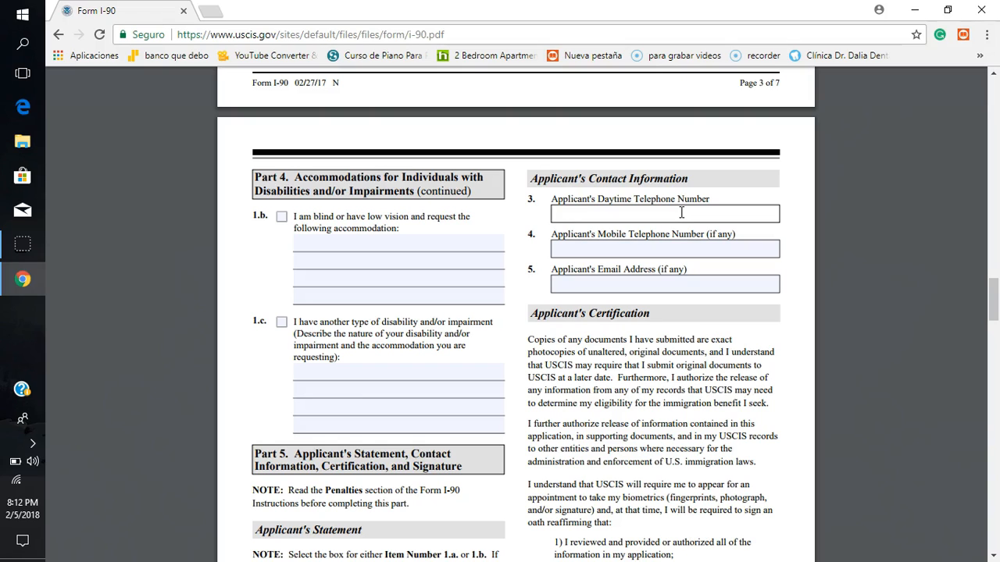
type("707555555")
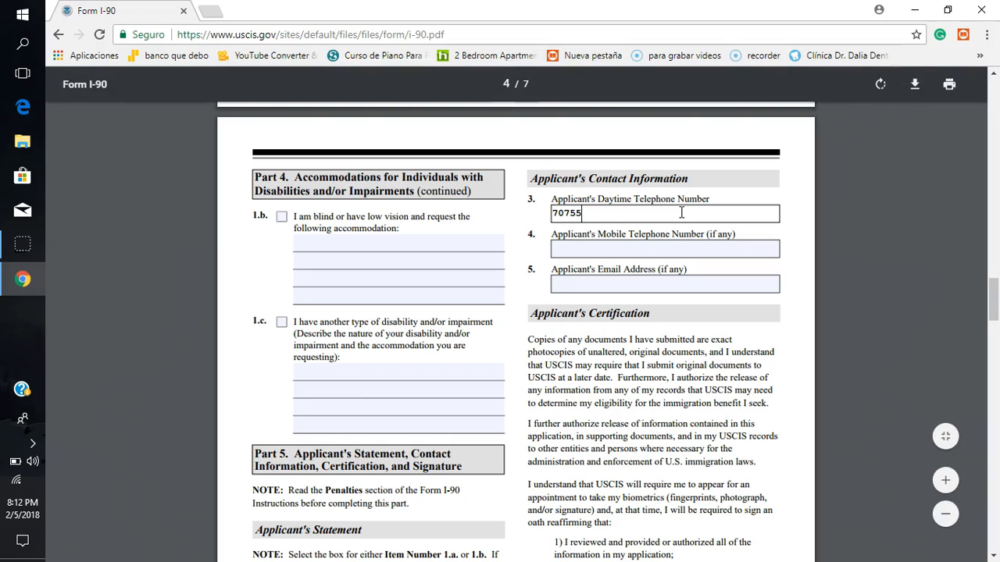
Step: Enter the applicant's mobile telephone number in item 4 of the contact information
left_click(629, 250)
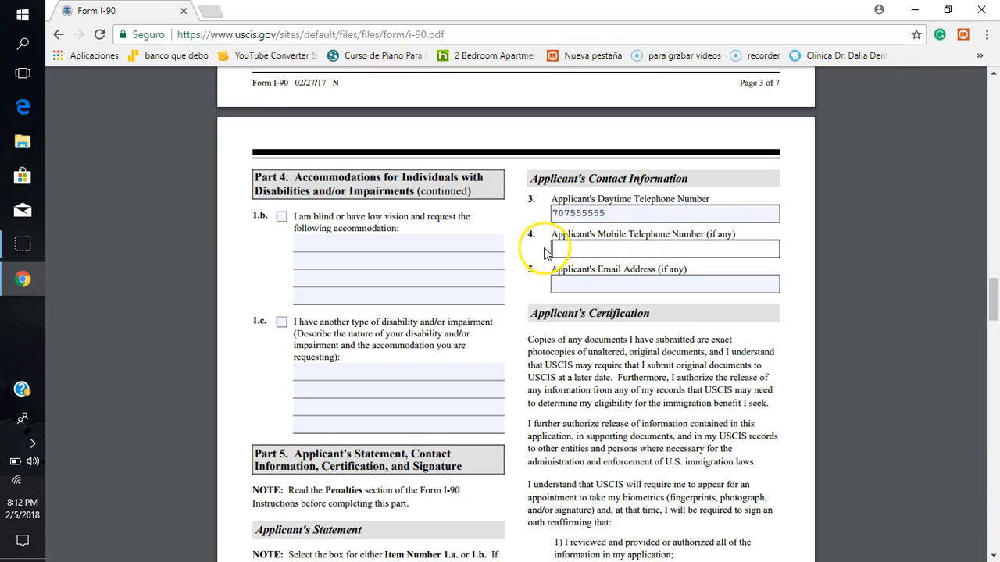
left_click(683, 250)
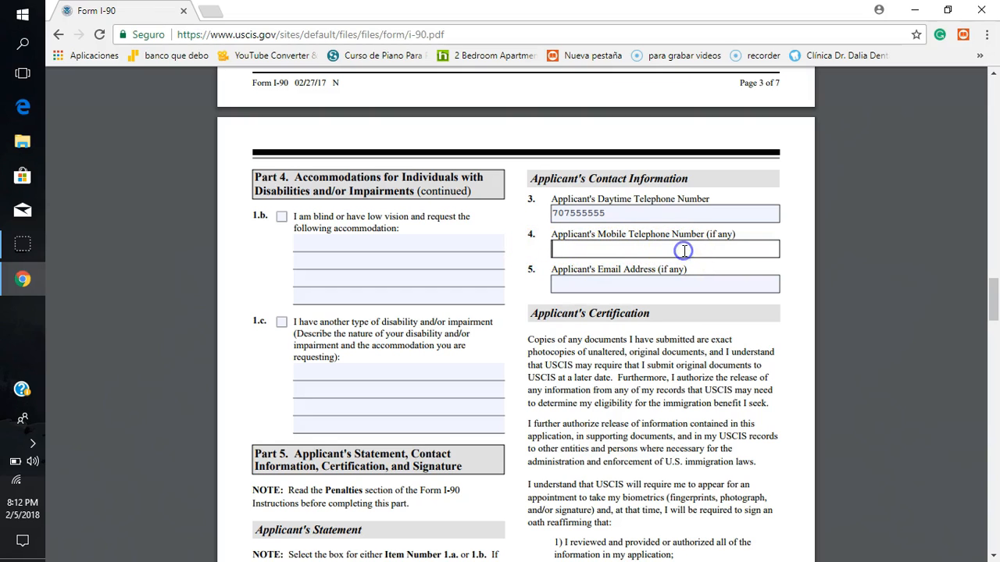
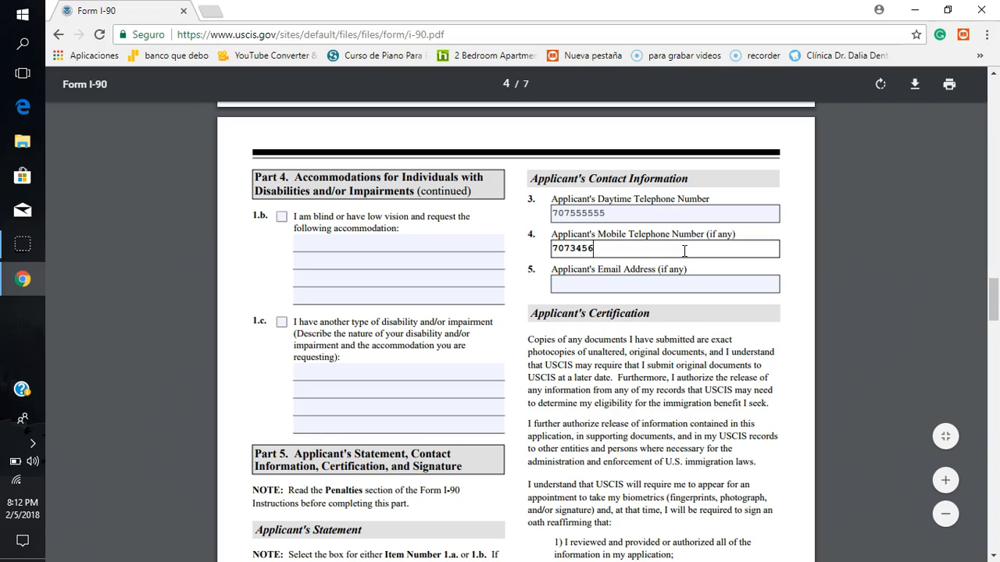
Step: Fill in the applicant's email address in item 5, and erase it again
left_click(634, 287)
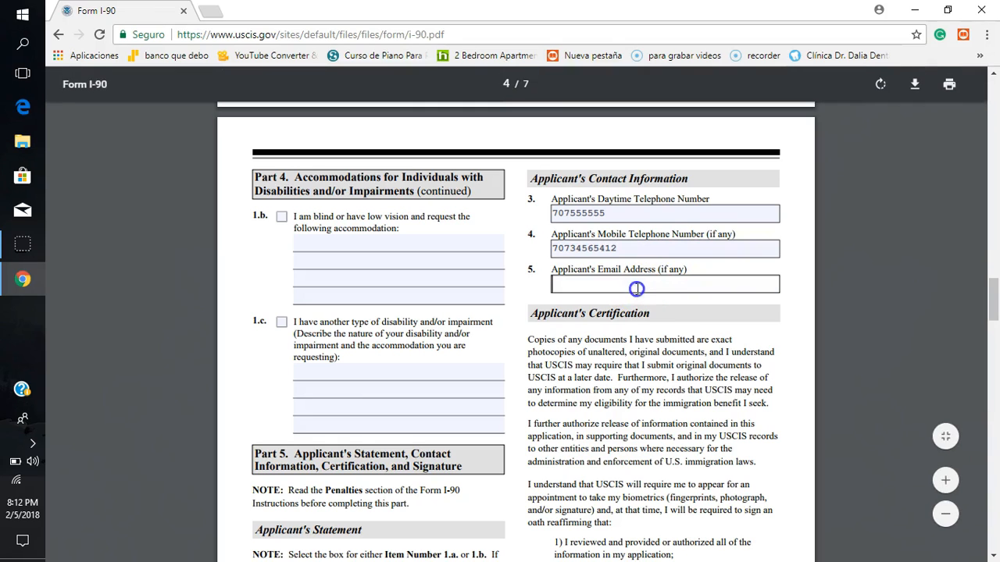
left_click(656, 285)
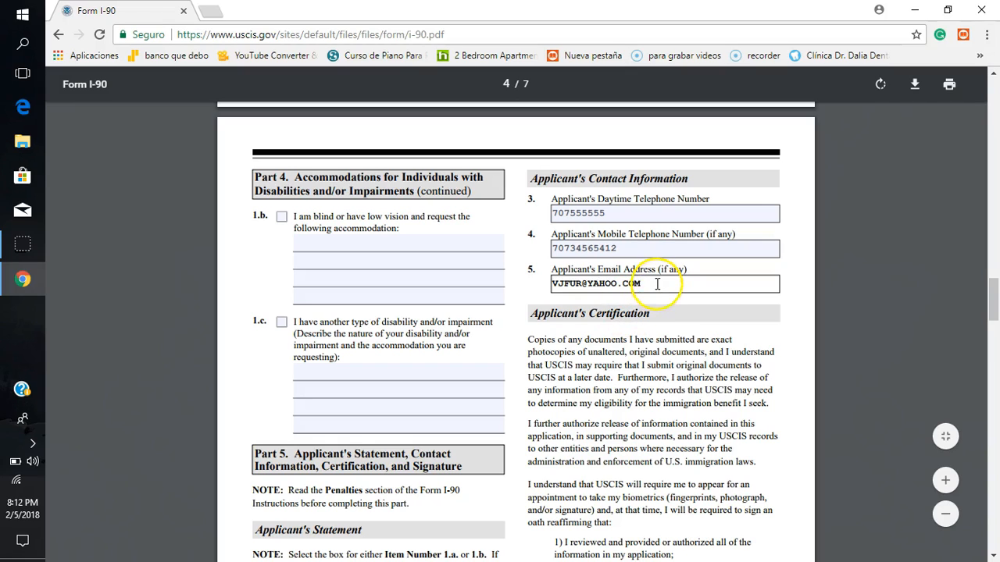
key("BackSpace")
key("BackSpace")
key("BackSpace")
key("BackSpace")
key("BackSpace")
key("BackSpace")
key("BackSpace")
key("BackSpace")
key("BackSpace")
key("BackSpace")
key("BackSpace")
key("BackSpace")
key("BackSpace")
key("BackSpace")
key("BackSpace")
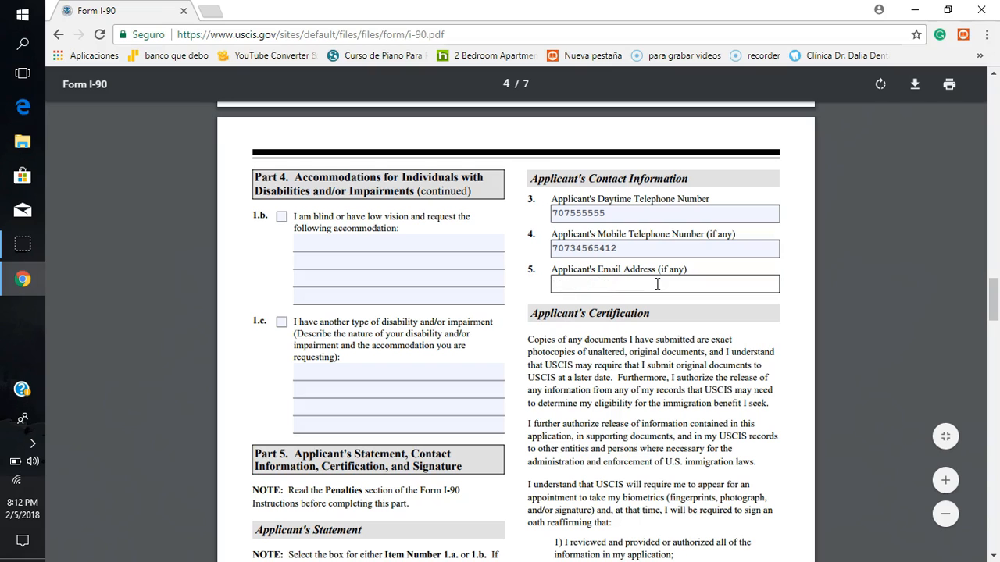
left_click(636, 358)
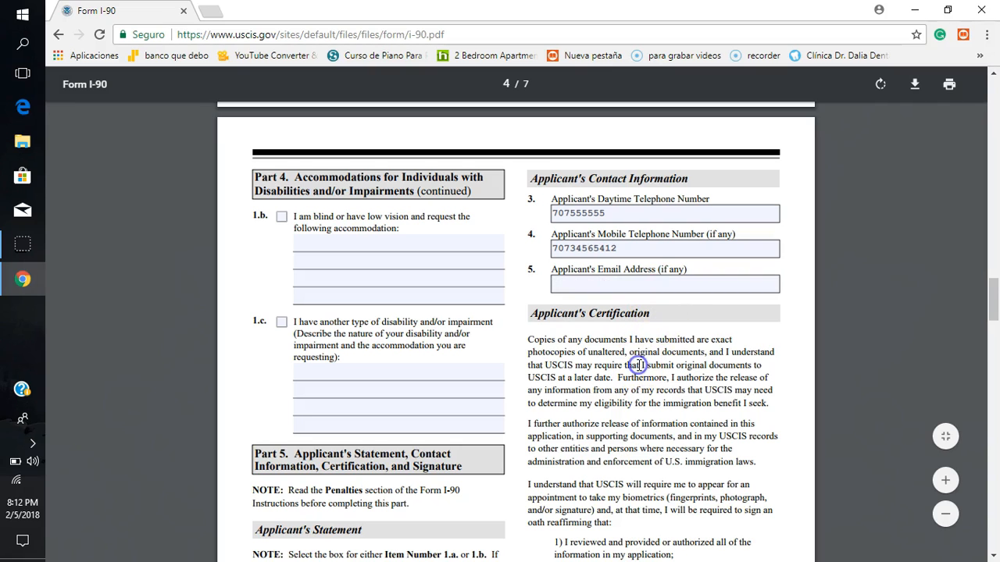
Step: Enter 09/12/2018 as the date of signature in item 6.b of the Applicant's Signature section
scroll(639, 365, "down", 1)
scroll(639, 366, "down", 4)
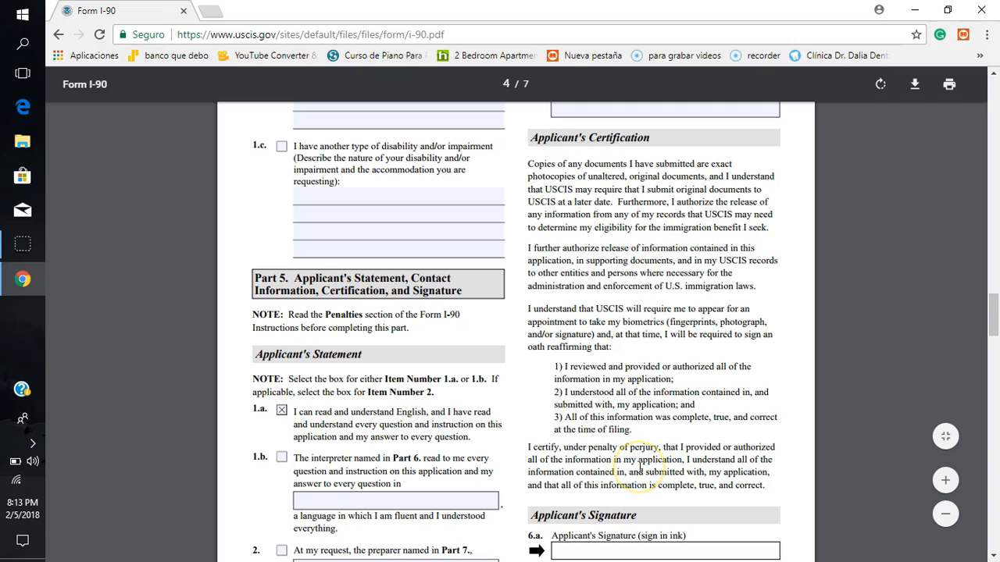
scroll(640, 466, "down", 2)
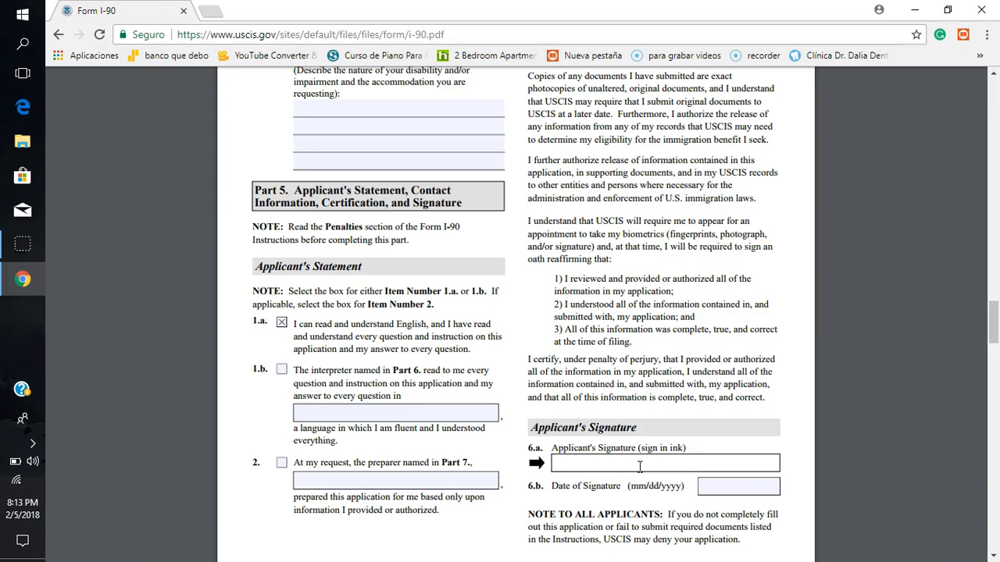
scroll(640, 467, "down", 1)
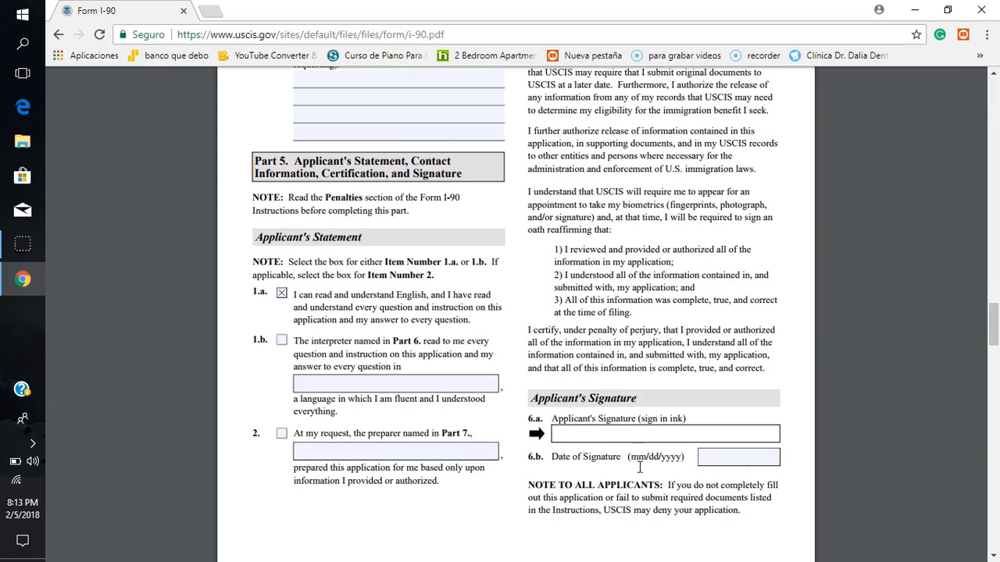
left_click(625, 437)
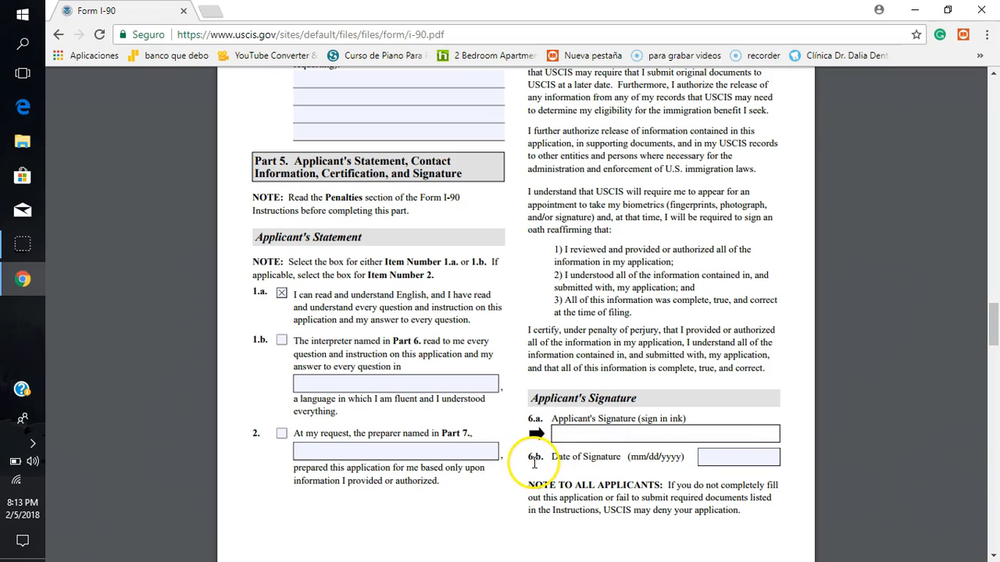
left_click(726, 459)
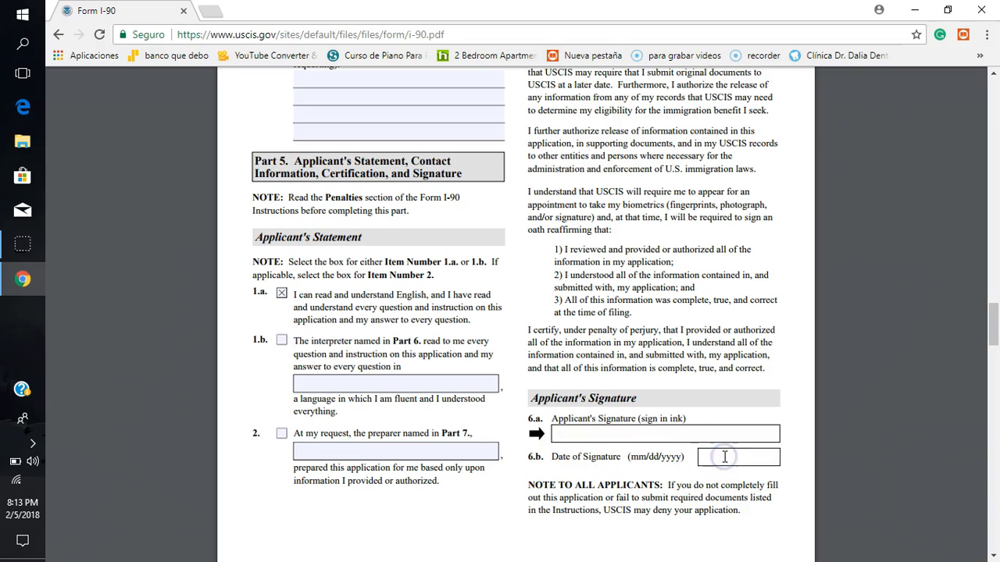
type("09")
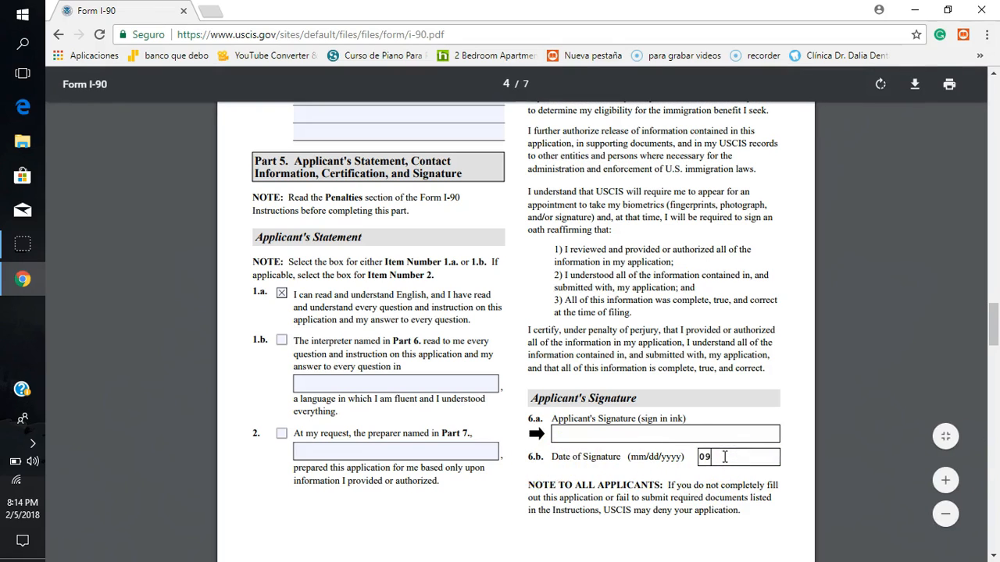
type("/12/2018")
left_click(733, 532)
Step: Enter the interpreter's family name and given name in items 1.a and 1.b of Part 6
scroll(722, 525, "down", 3)
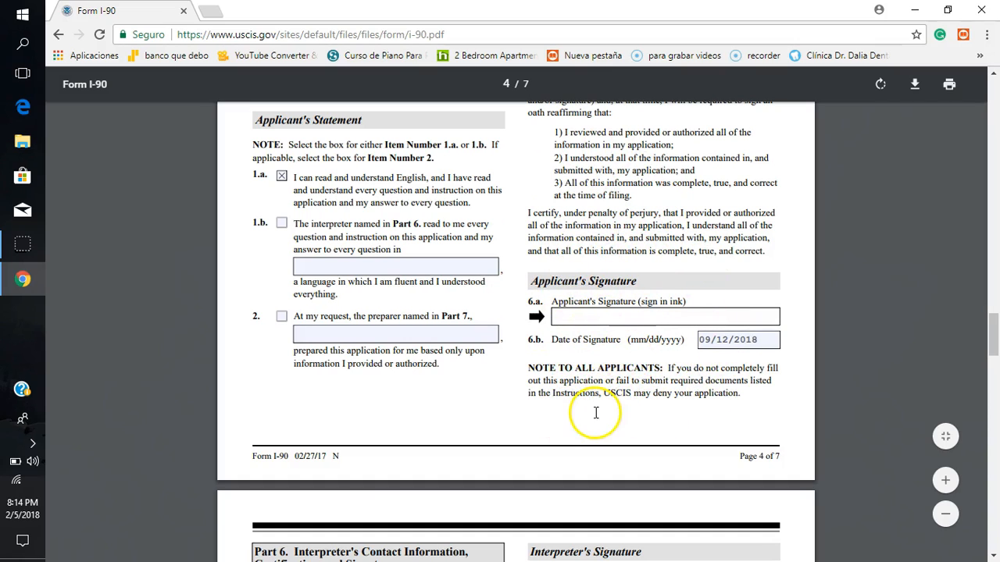
scroll(595, 418, "down", 3)
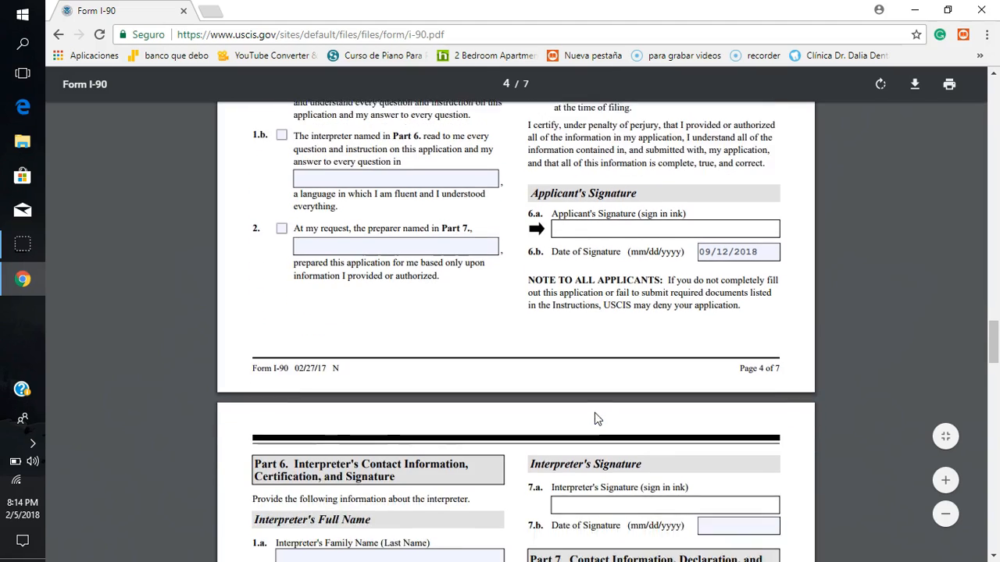
scroll(595, 418, "down", 3)
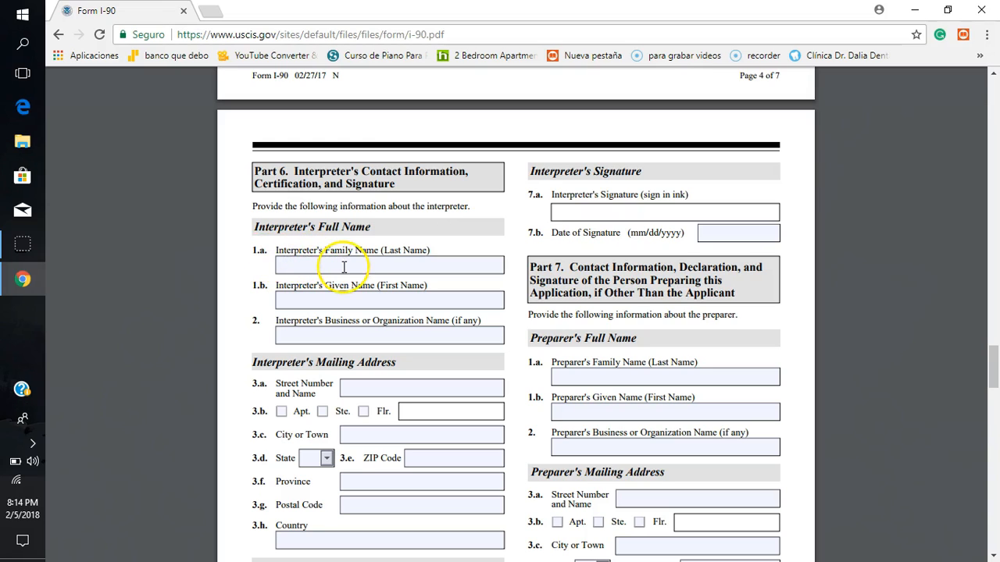
left_click(386, 266)
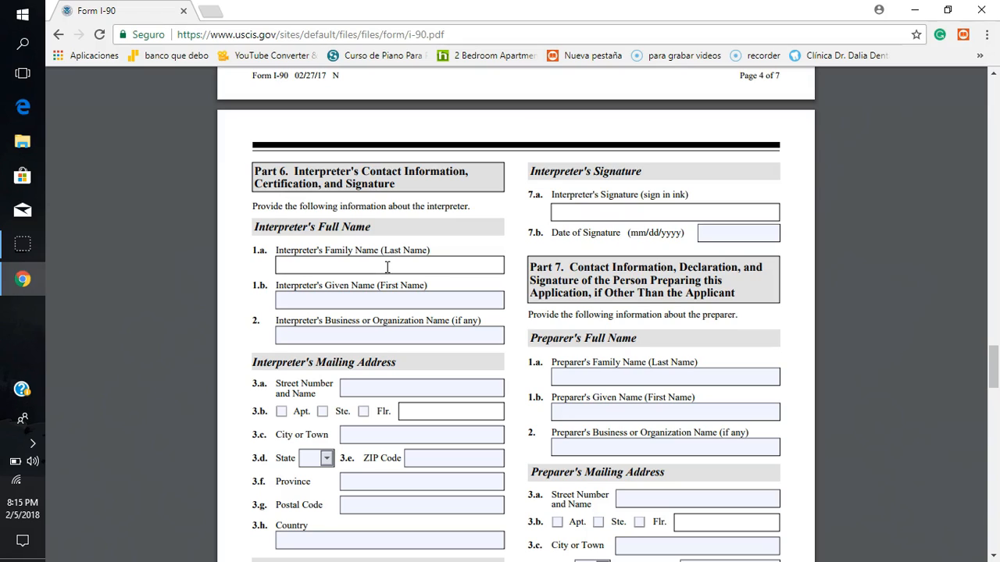
left_click(387, 267)
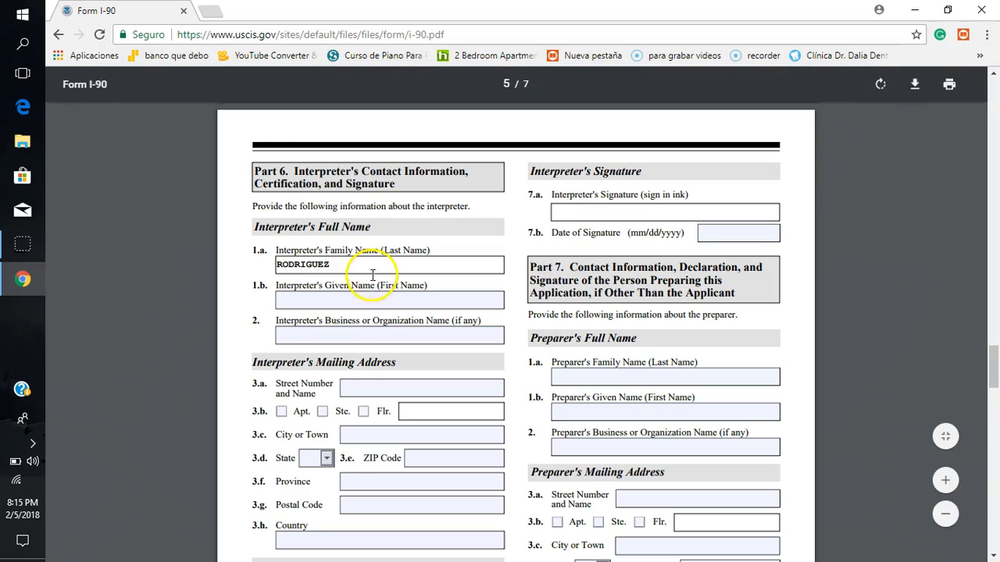
left_click(352, 303)
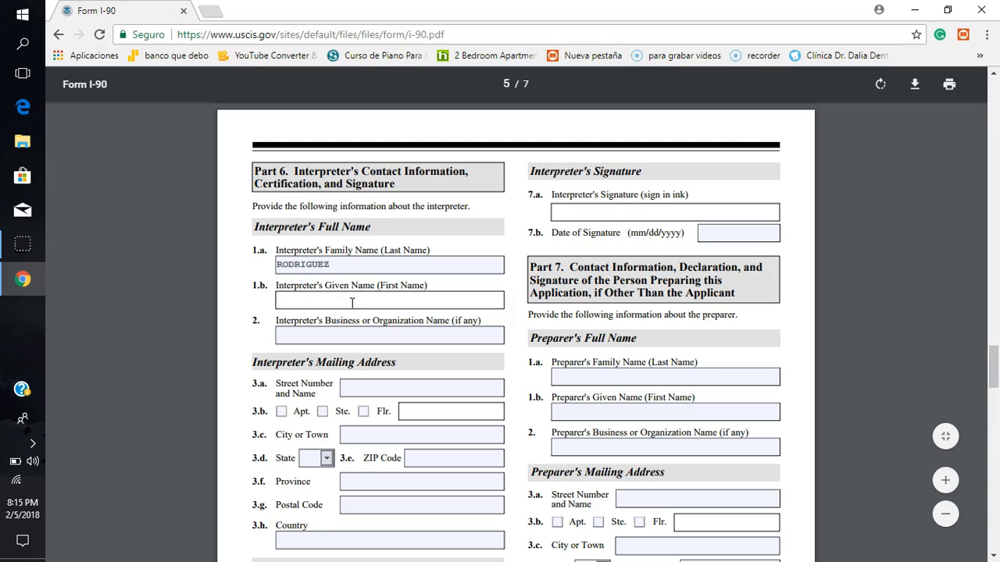
left_click(337, 337)
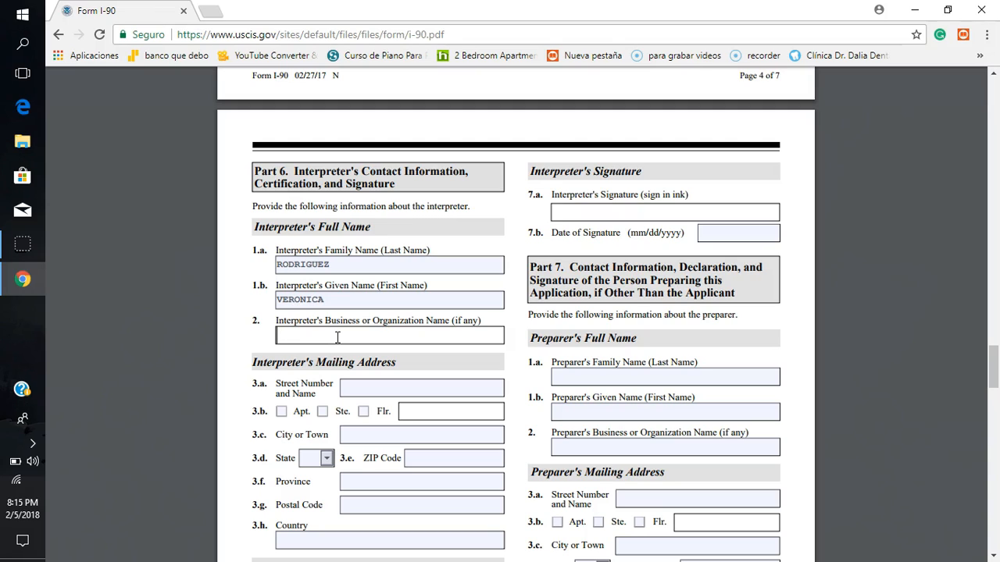
Step: Clear the interpreter's given name and family name from items 1.b and 1.a
left_click(341, 301)
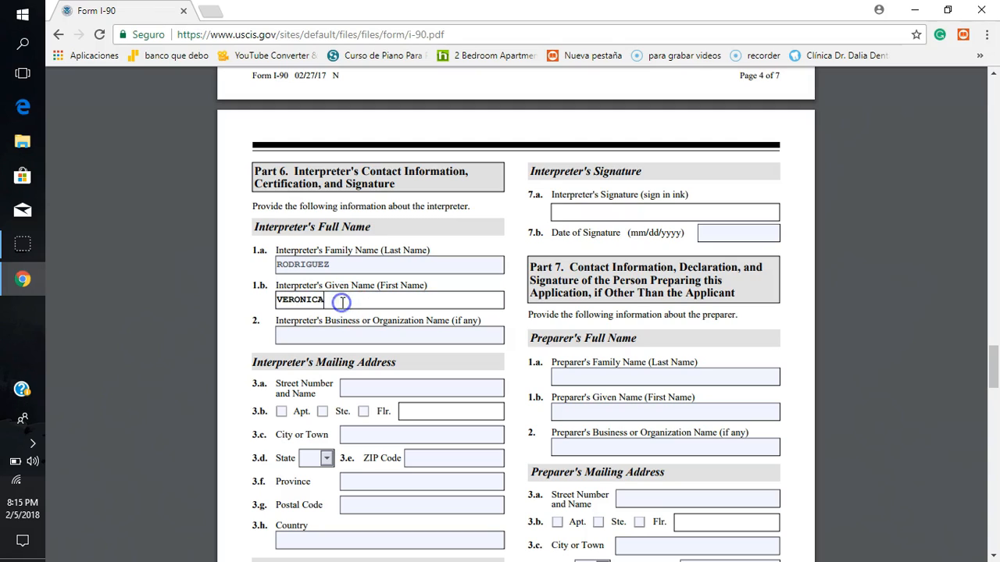
key("BackSpace")
key("BackSpace")
key("BackSpace")
key("BackSpace")
key("BackSpace")
key("BackSpace")
key("BackSpace")
key("BackSpace")
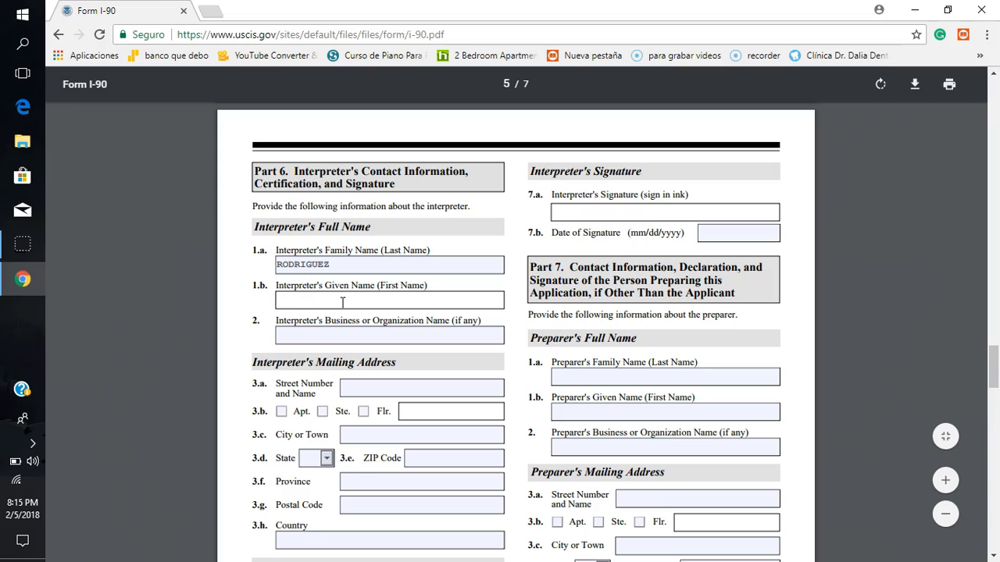
left_click(354, 264)
key("BackSpace")
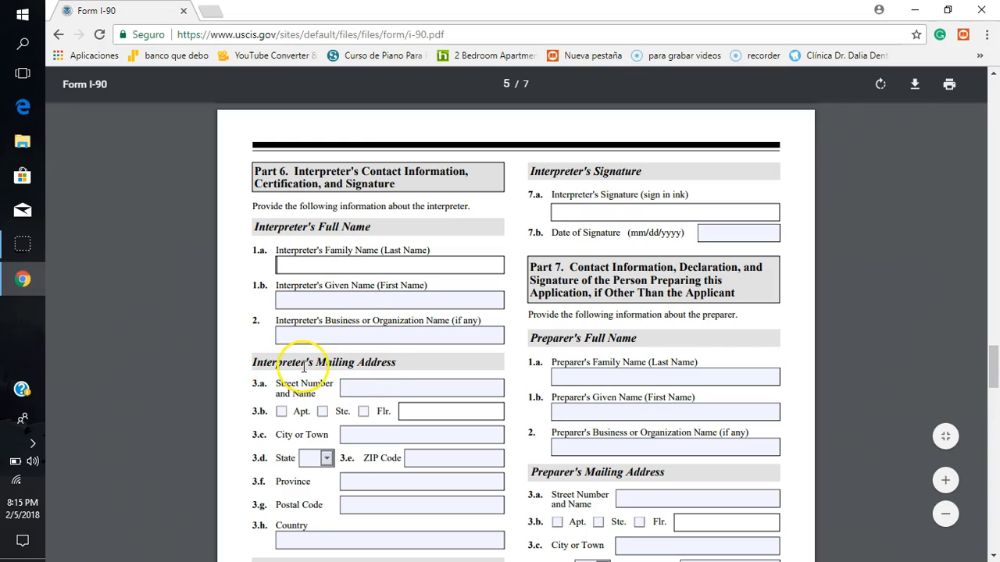
Step: Enter the interpreter's street number and name in item 3.a, and go through the remaining address fields up to Postal Code without filling them
left_click(374, 391)
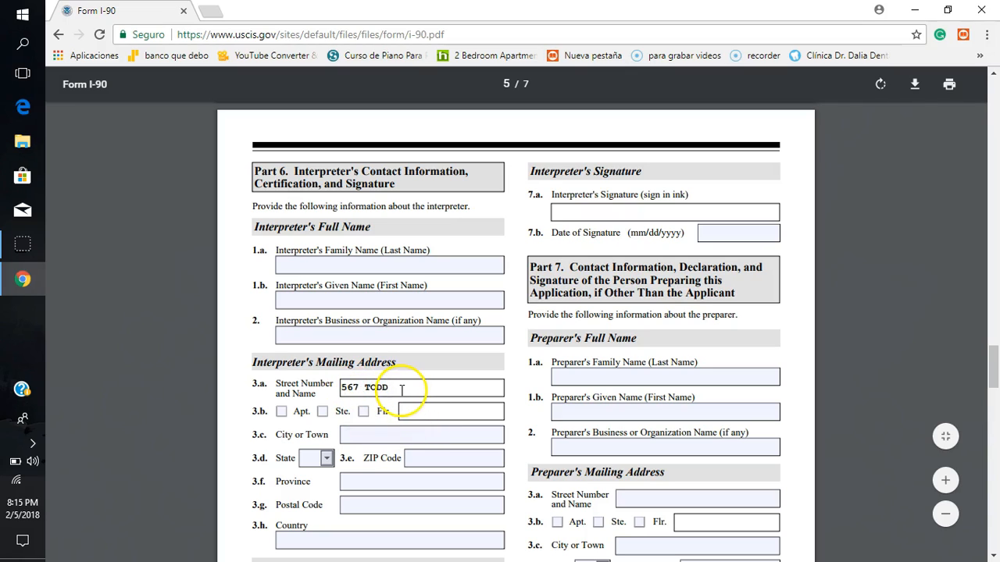
left_click(352, 435)
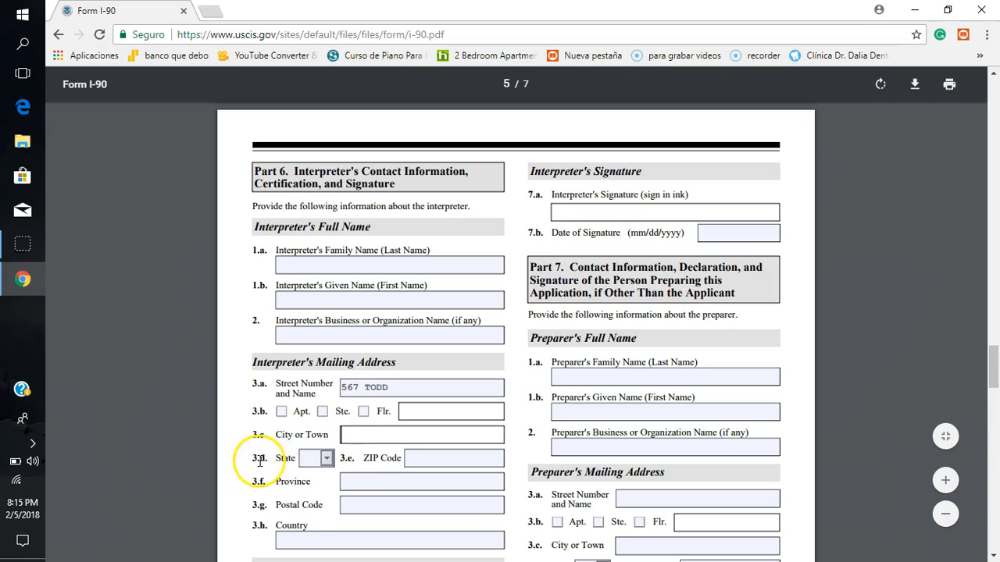
left_click(327, 460)
left_click(327, 460)
left_click(436, 458)
left_click(396, 482)
left_click(384, 505)
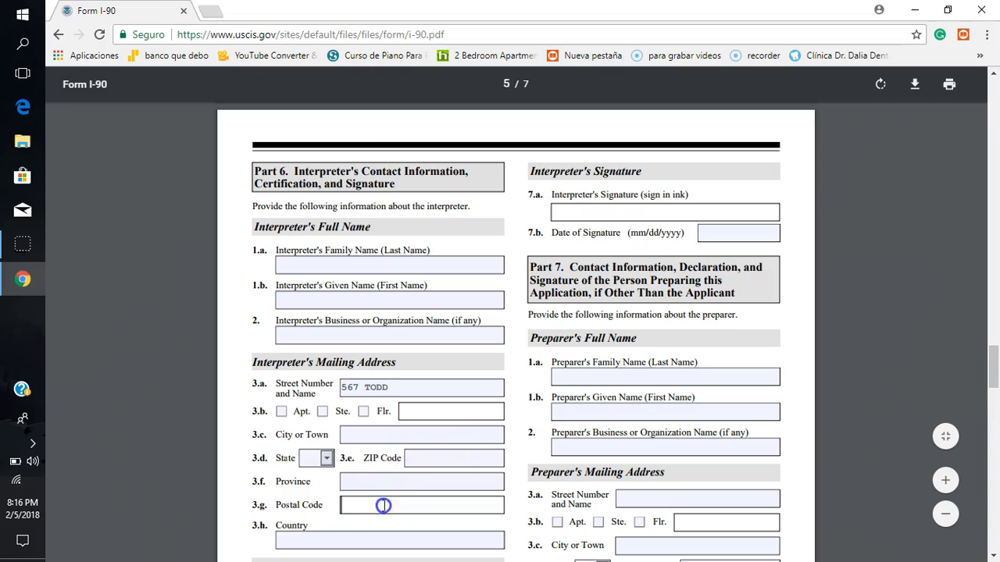
Step: Enter USA as the country in item 3.h of the Interpreter's Mailing Address
left_click(340, 538)
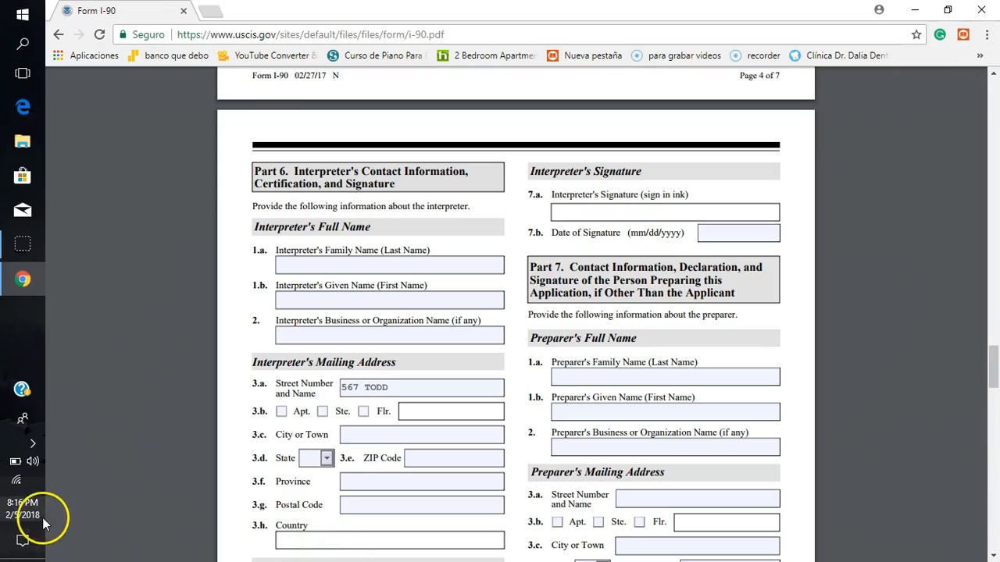
left_click(263, 539)
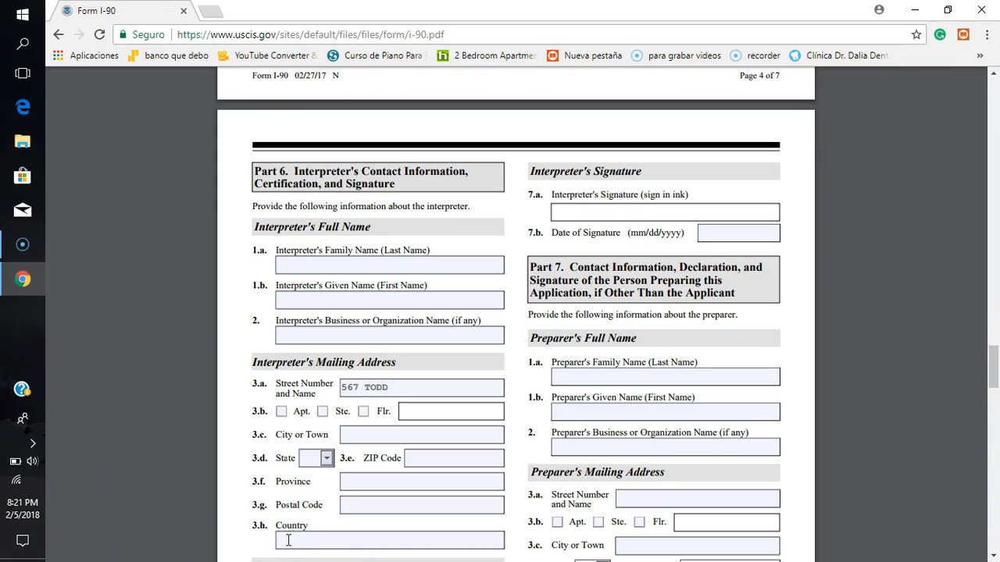
left_click(289, 540)
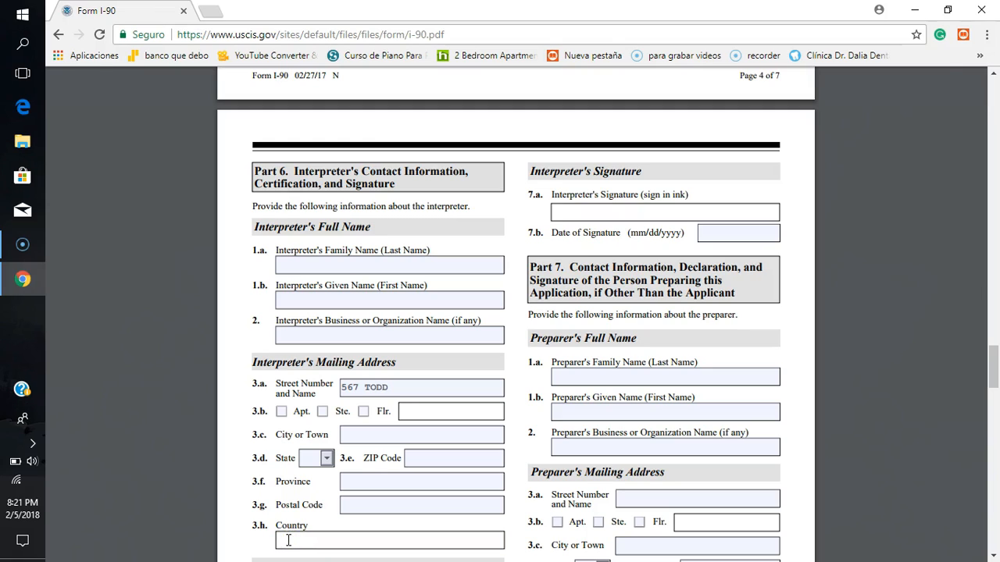
type("USA")
left_click(264, 541)
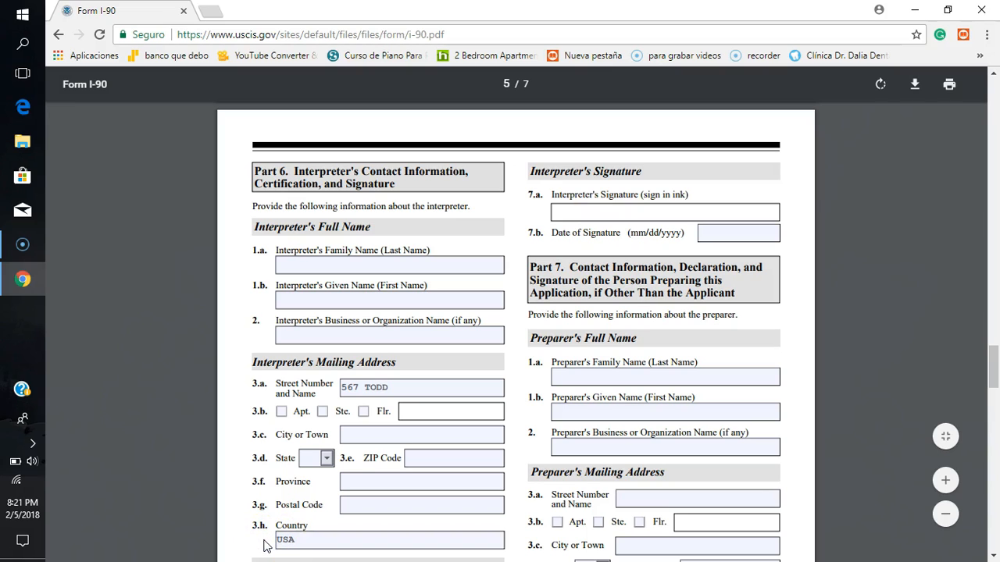
Step: Clear the country from item 3.h of the Interpreter's Mailing Address
scroll(264, 547, "down", 5)
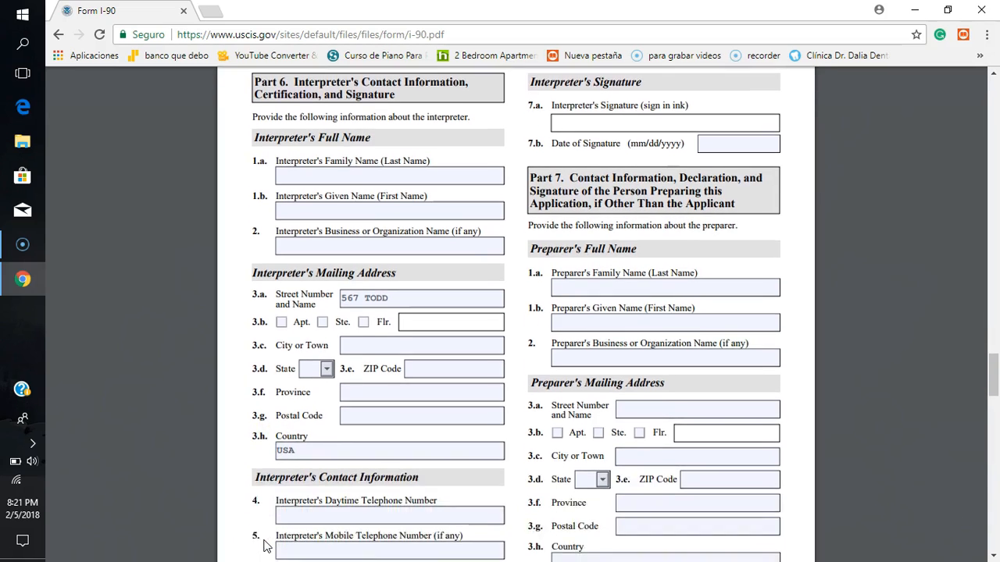
scroll(266, 546, "down", 2)
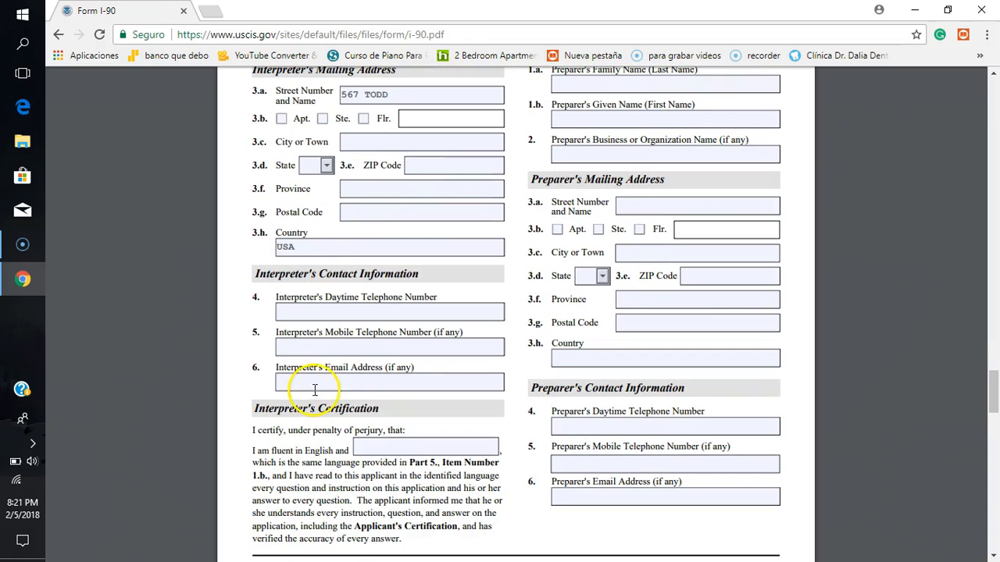
left_click(309, 250)
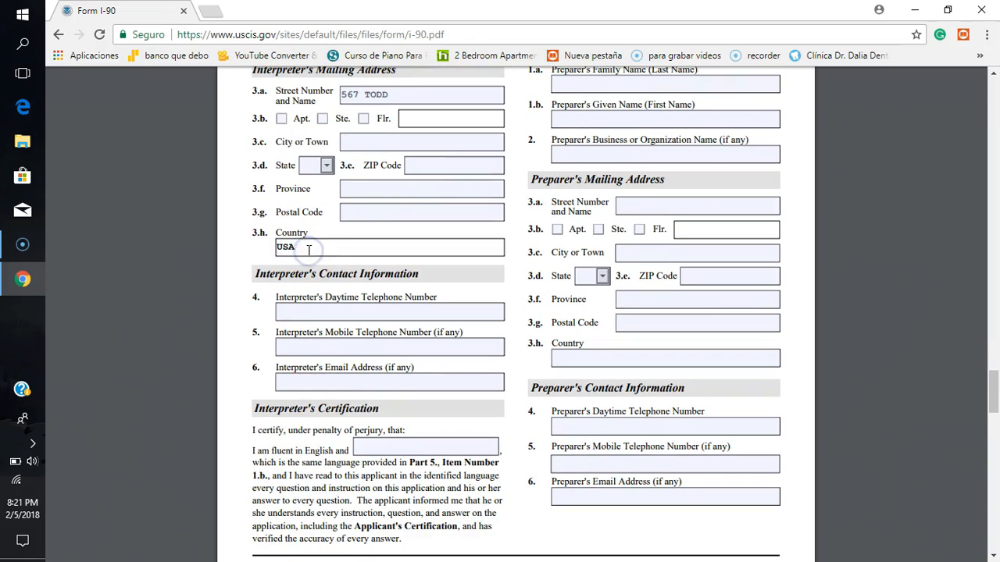
key("BackSpace")
key("BackSpace")
key("BackSpace")
left_click(316, 249)
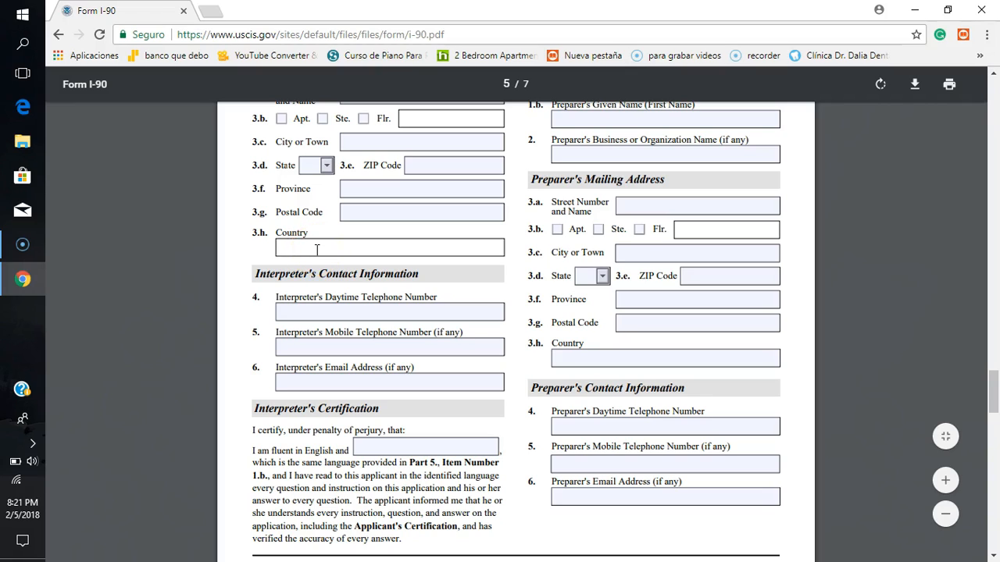
left_click(515, 265)
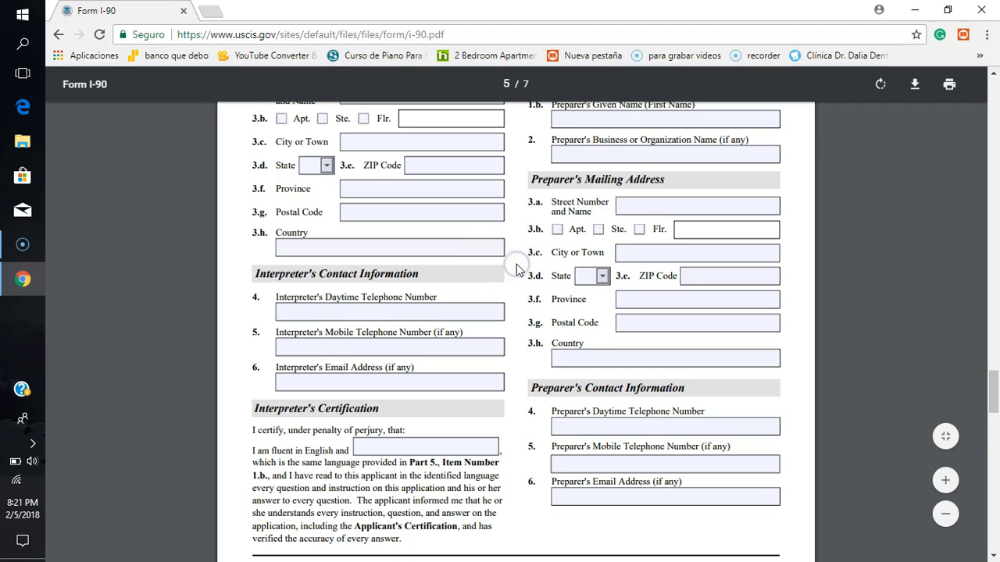
Step: Fill in the interpreter's other fluent language in the Interpreter's Certification statement, and erase it again
scroll(516, 269, "up", 3)
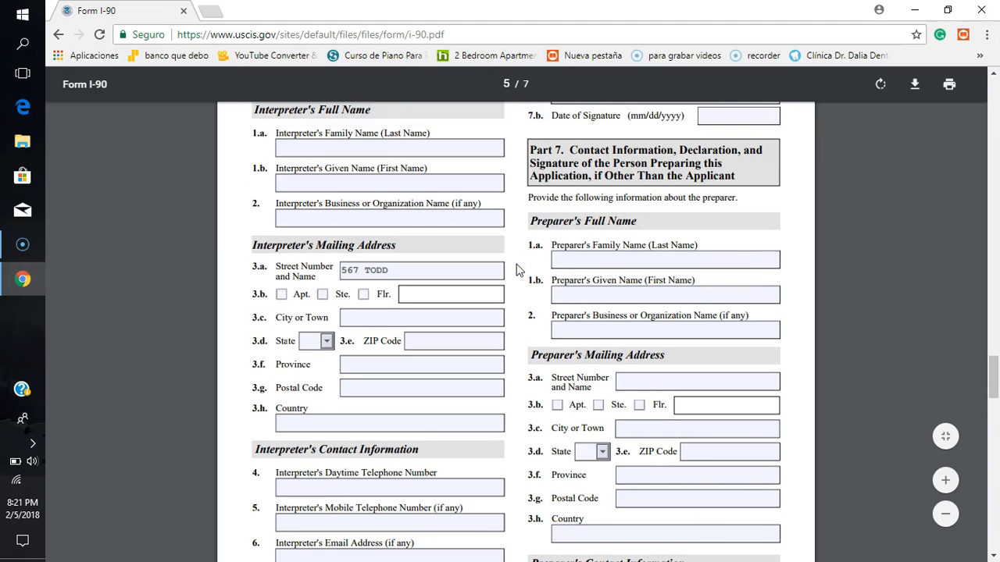
scroll(516, 270, "down", 2)
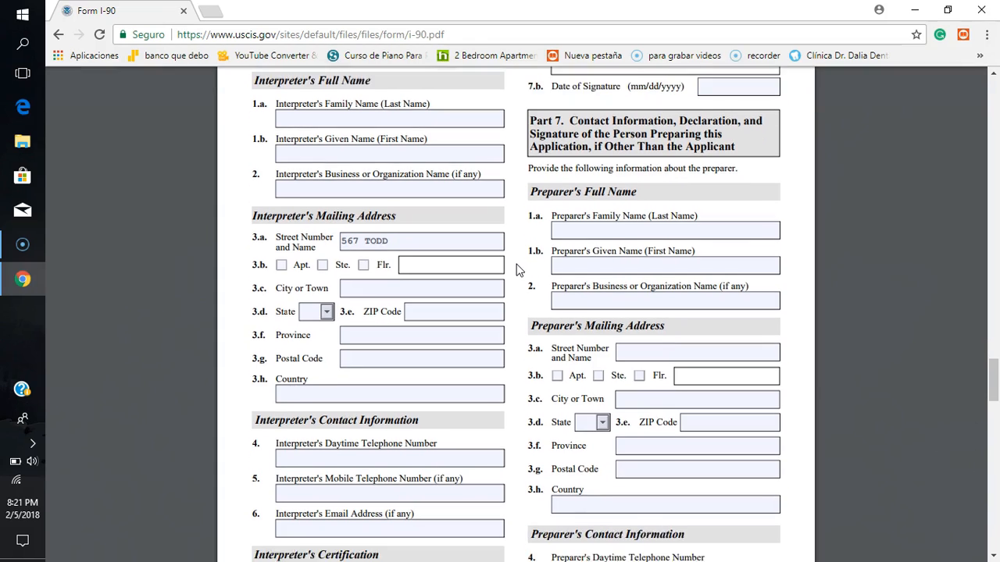
scroll(515, 269, "up", 1)
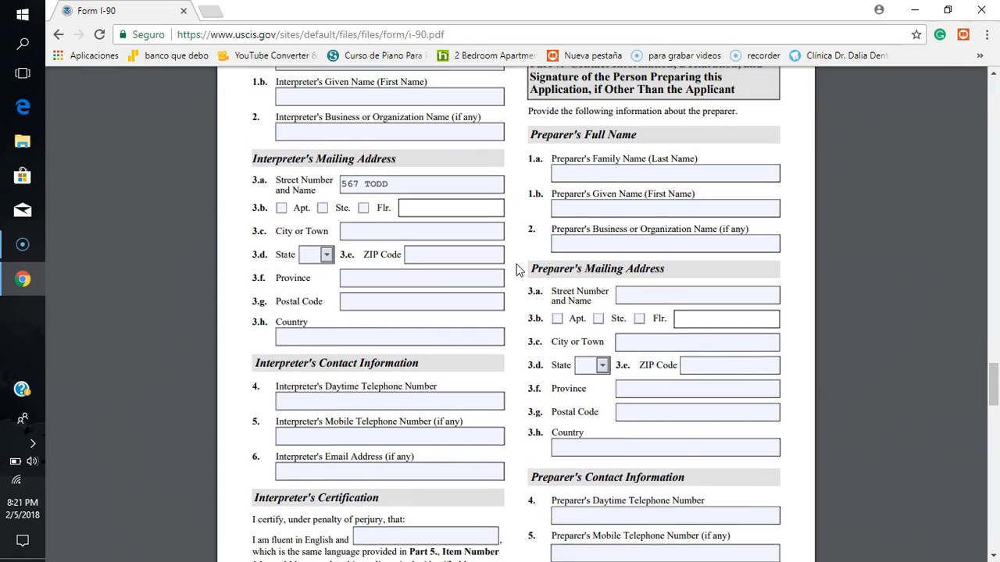
scroll(515, 270, "up", 1)
scroll(516, 269, "down", 3)
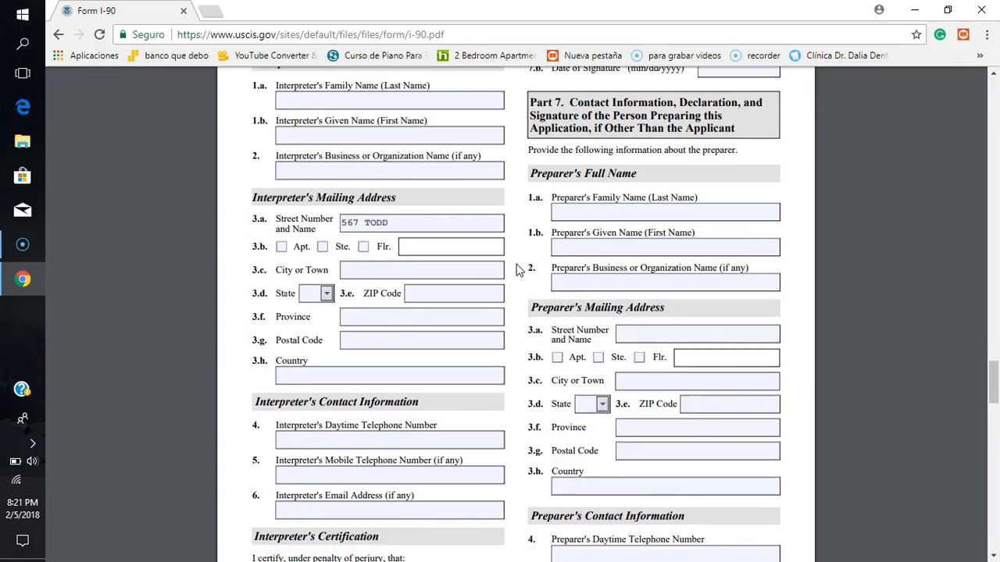
scroll(515, 270, "down", 3)
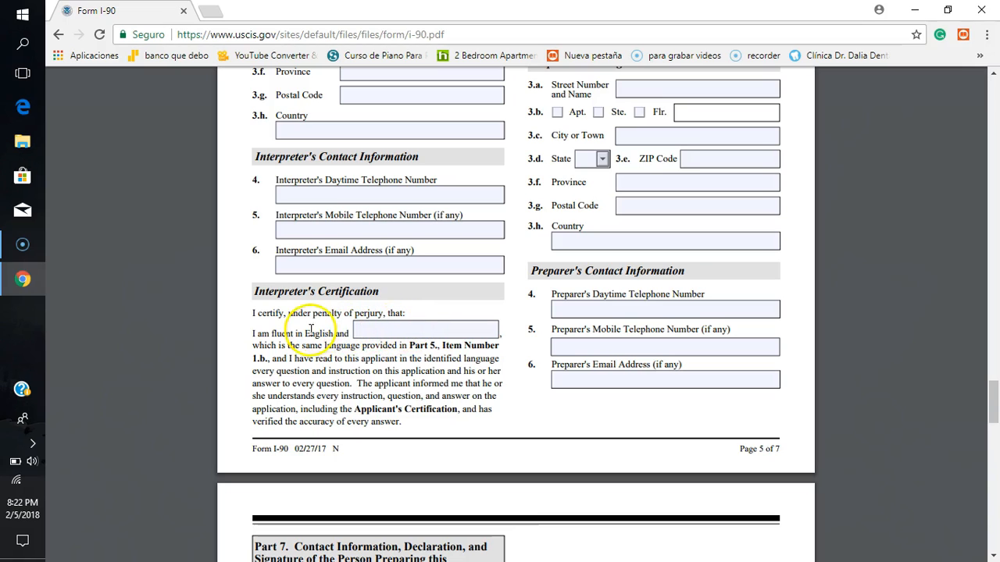
left_click(385, 332)
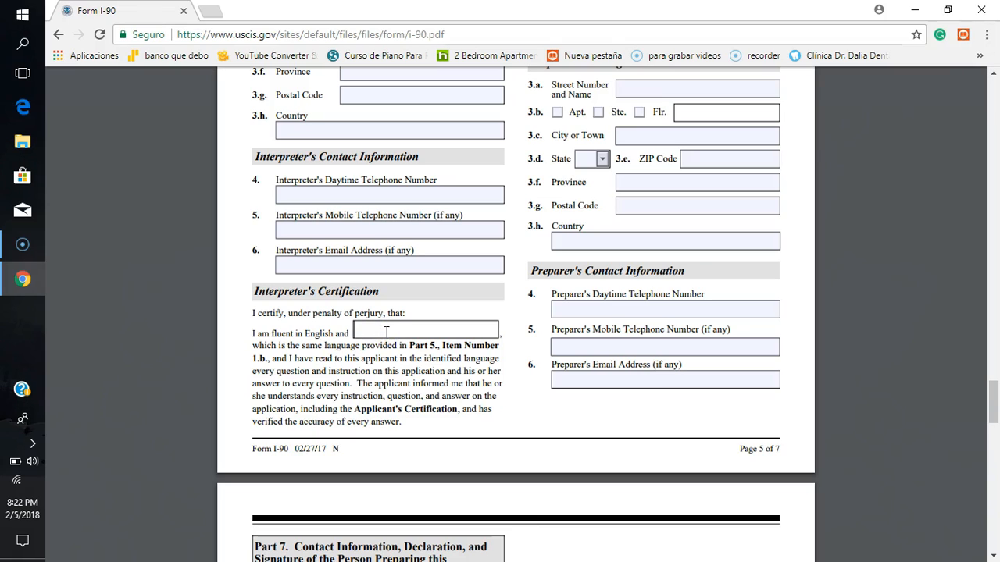
type("SPA")
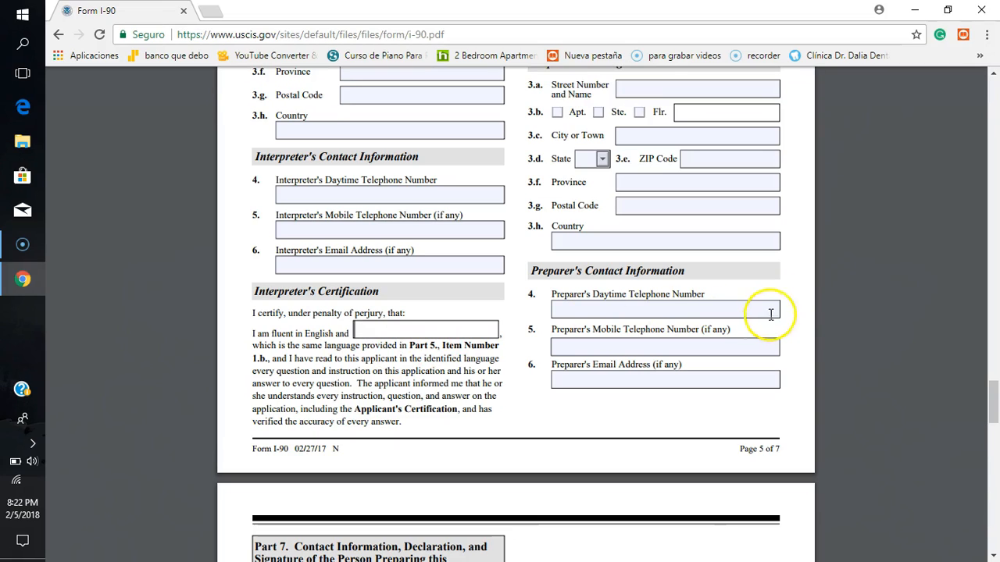
left_click(801, 307)
Step: Review the Interpreter's Signature section and activate the Date of Signature field in item 7.b without entering a date
scroll(801, 307, "up", 1)
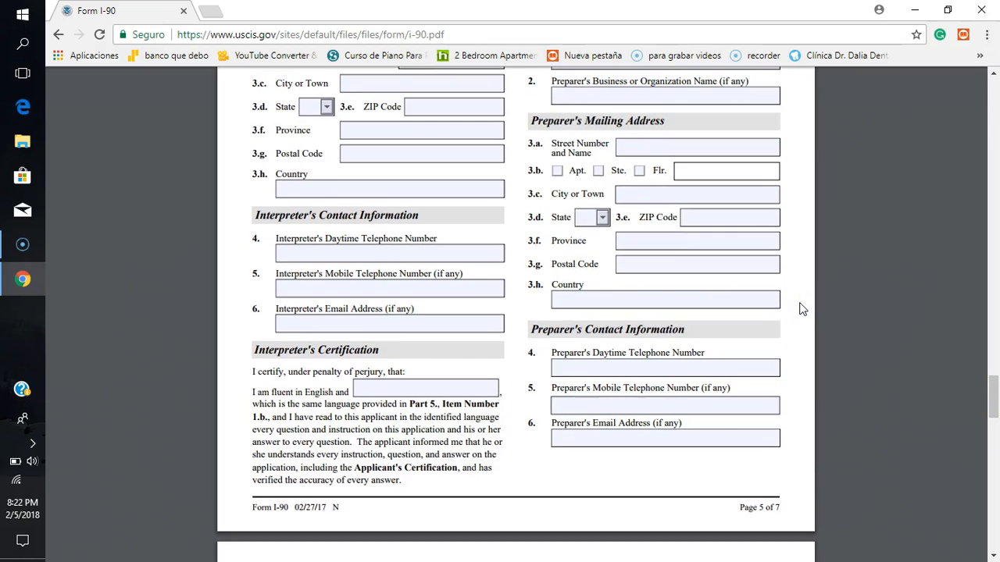
scroll(800, 309, "up", 3)
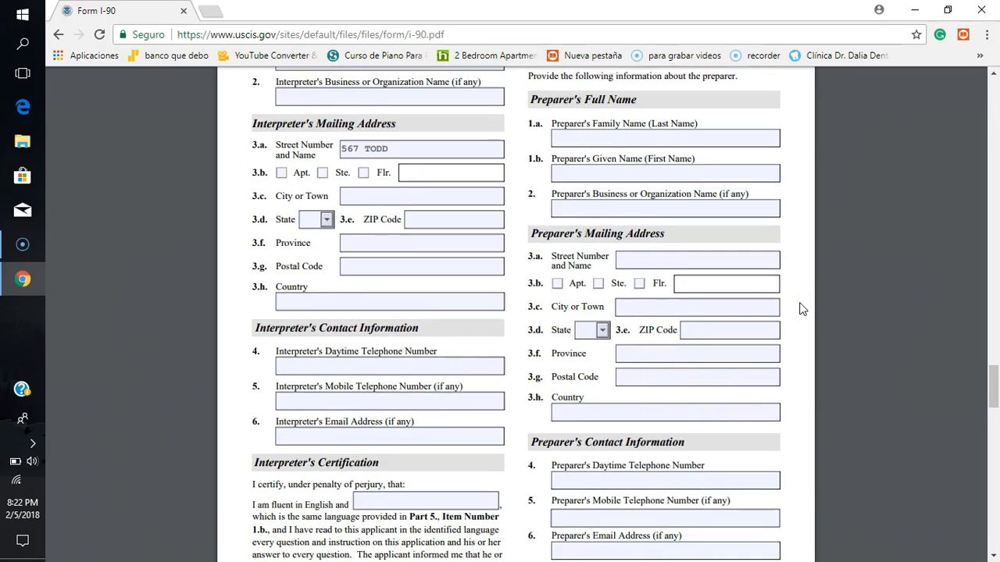
scroll(801, 309, "up", 2)
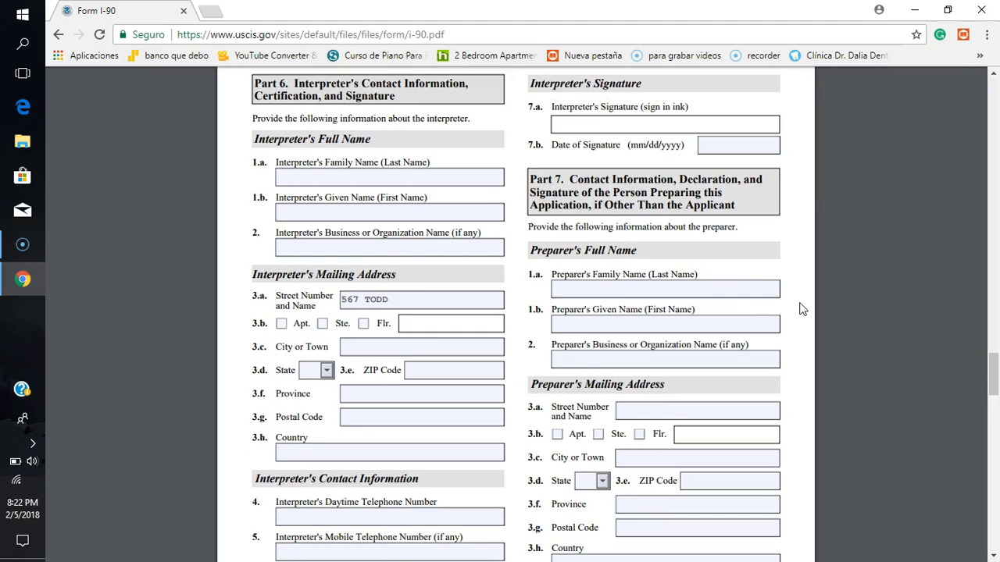
scroll(801, 308, "up", 2)
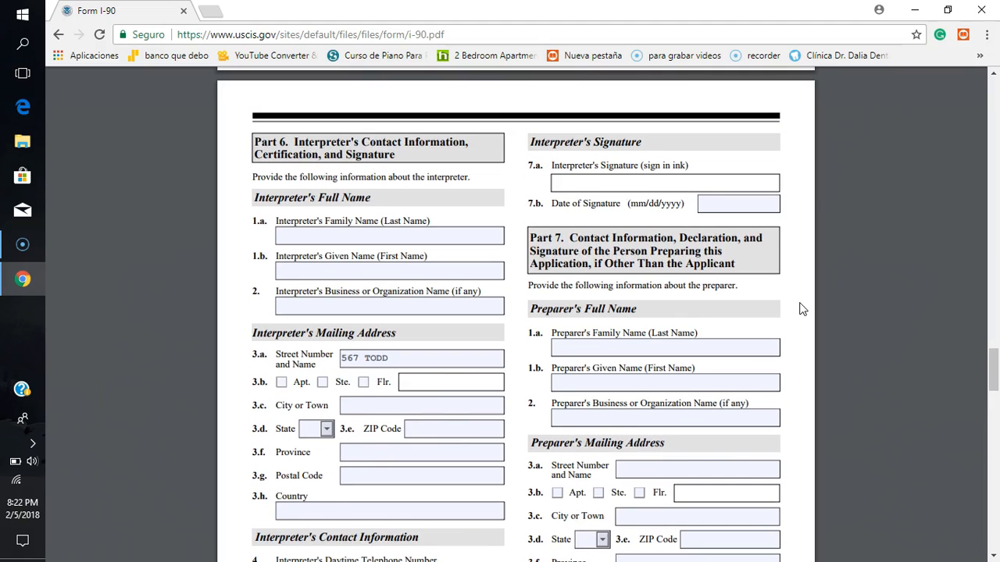
left_click(700, 222)
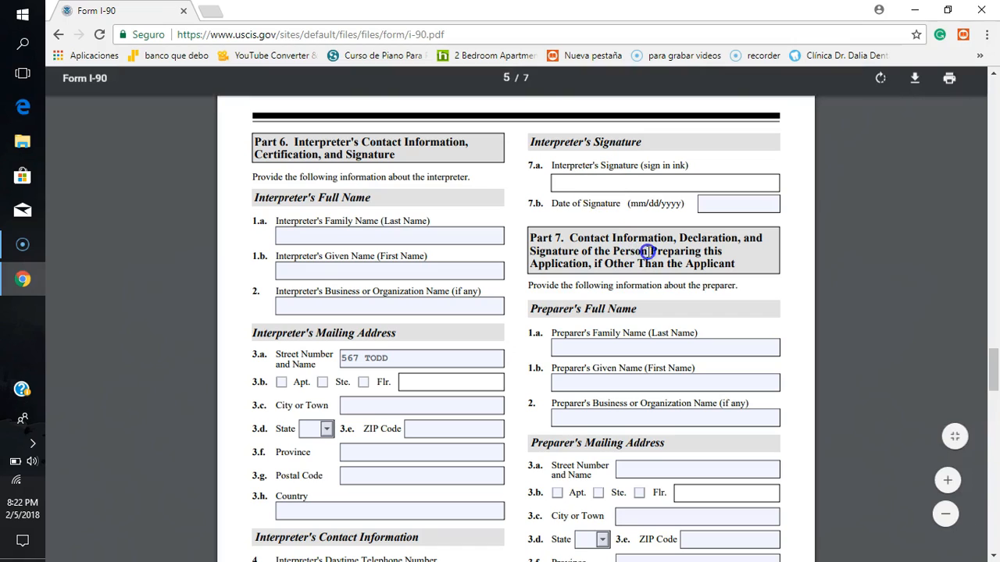
left_click(709, 205)
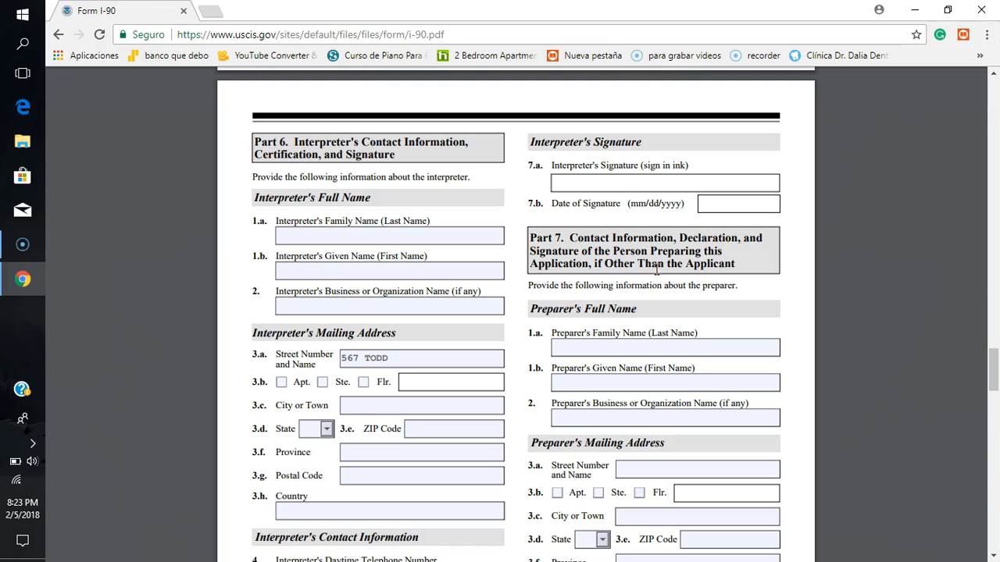
left_click(791, 318)
Step: Enter the preparer's family name and given name in items 1.a and 1.b of Part 7
scroll(791, 316, "down", 3)
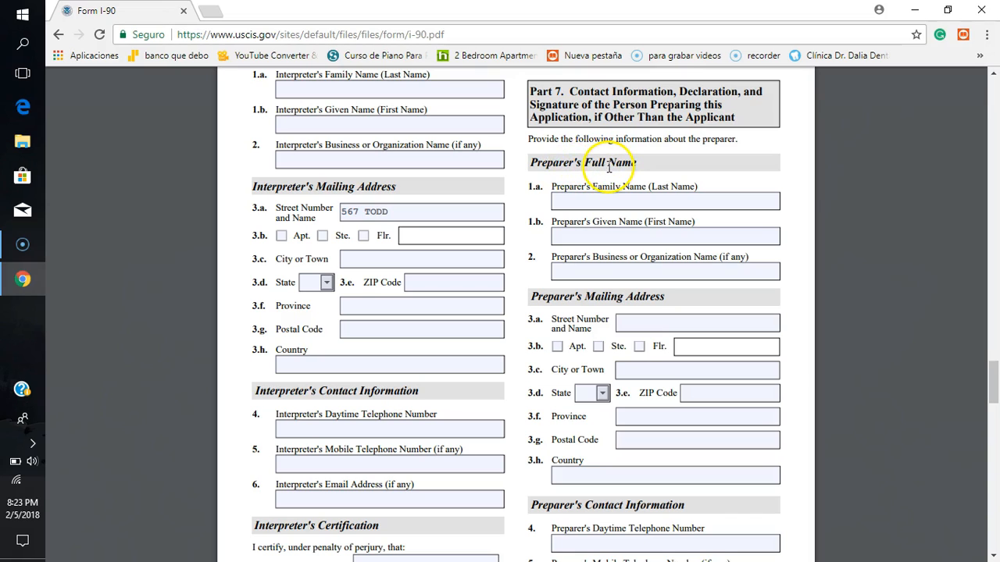
left_click(589, 200)
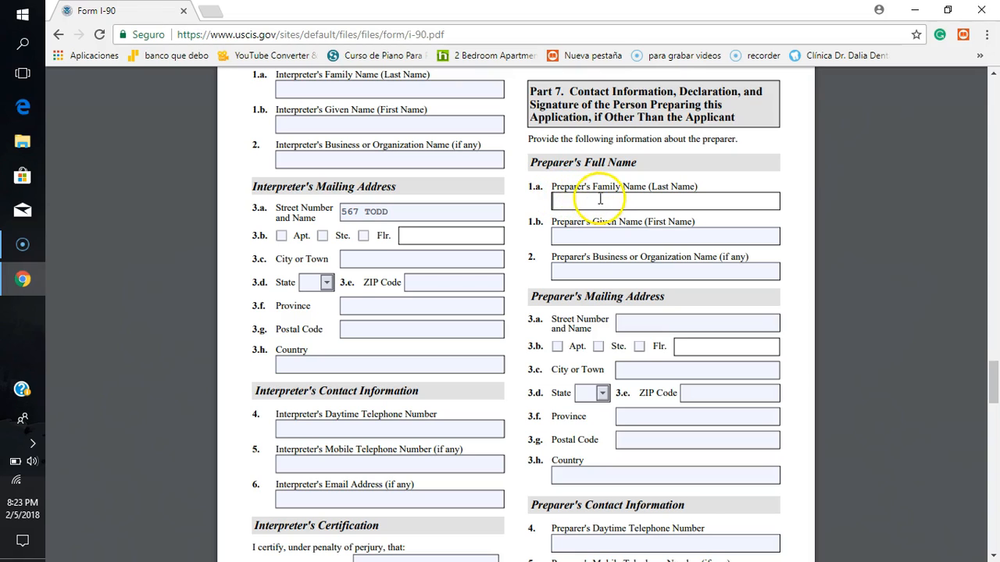
left_click(641, 199)
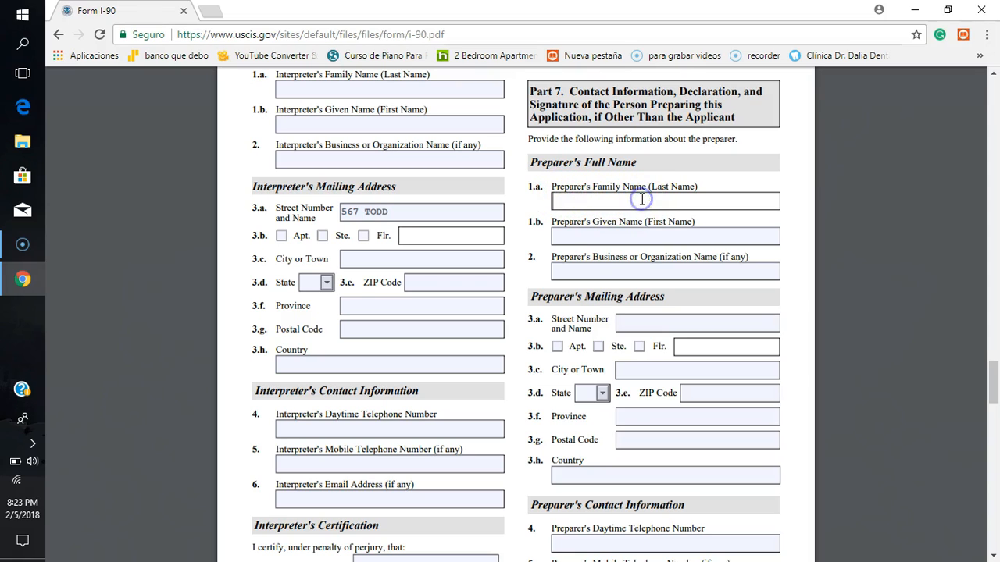
left_click(604, 235)
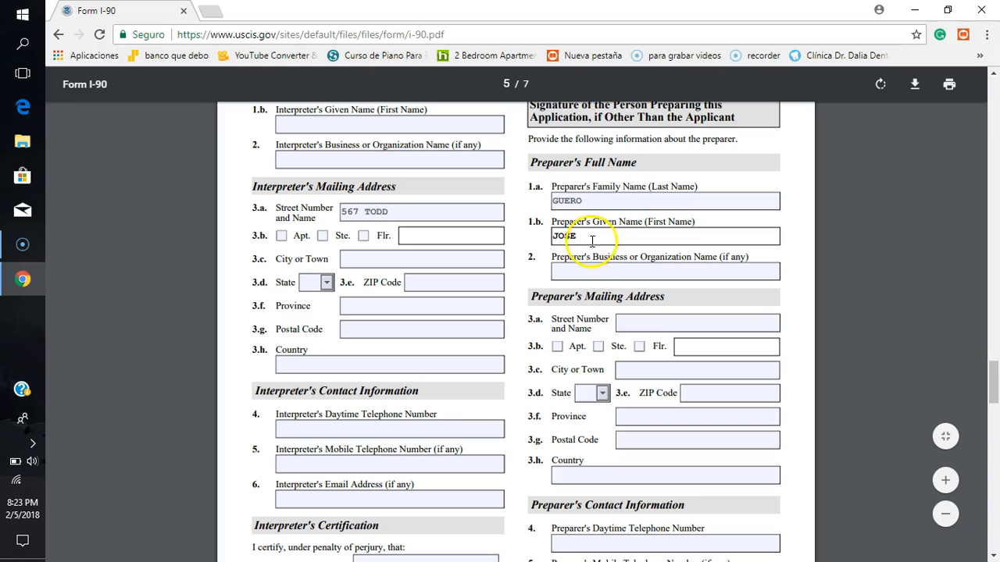
left_click(588, 271)
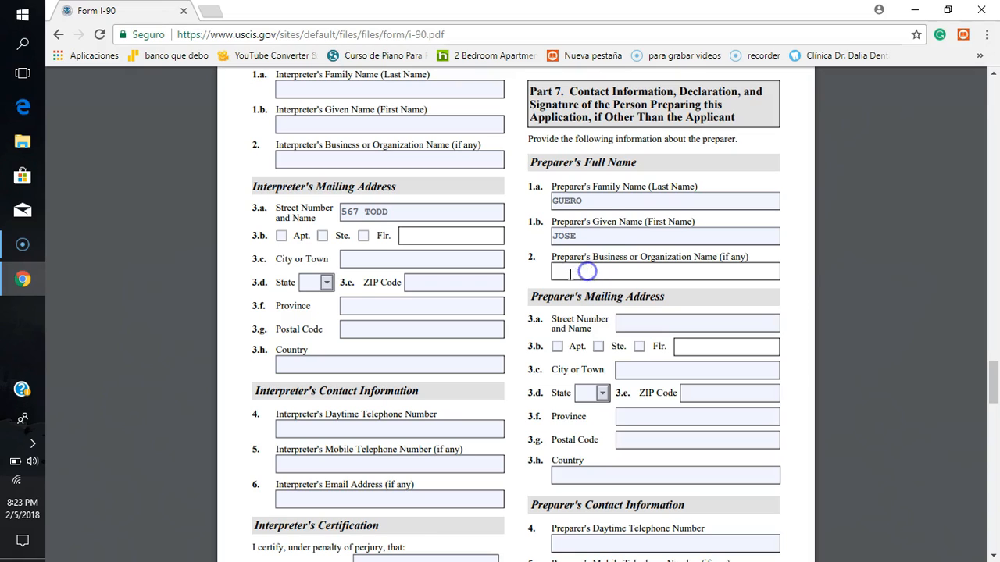
Step: Erase the given name and the family name from the Preparer's Full Name section
left_click(606, 236)
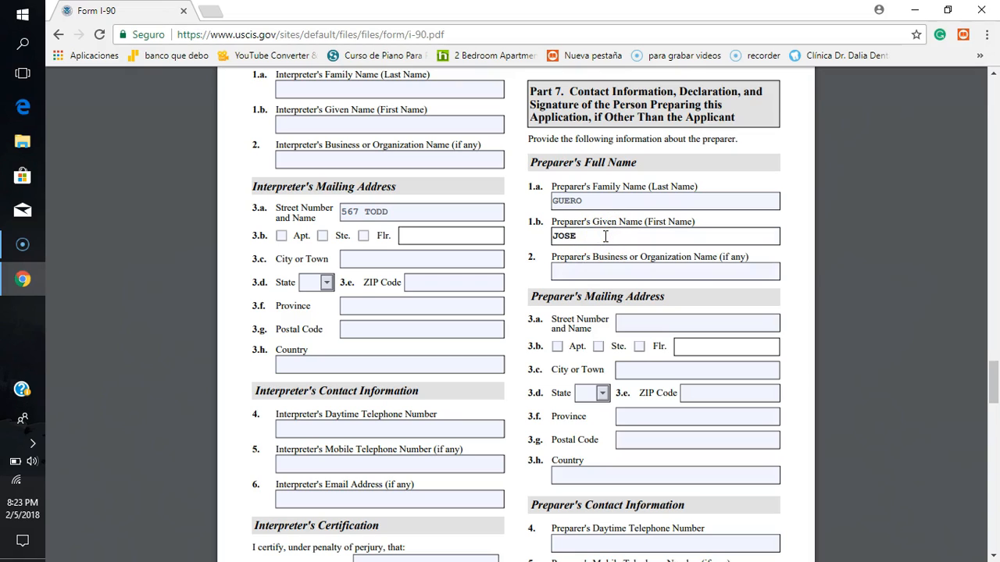
key("BackSpace")
key("BackSpace")
left_click(608, 202)
key("BackSpace")
key("BackSpace")
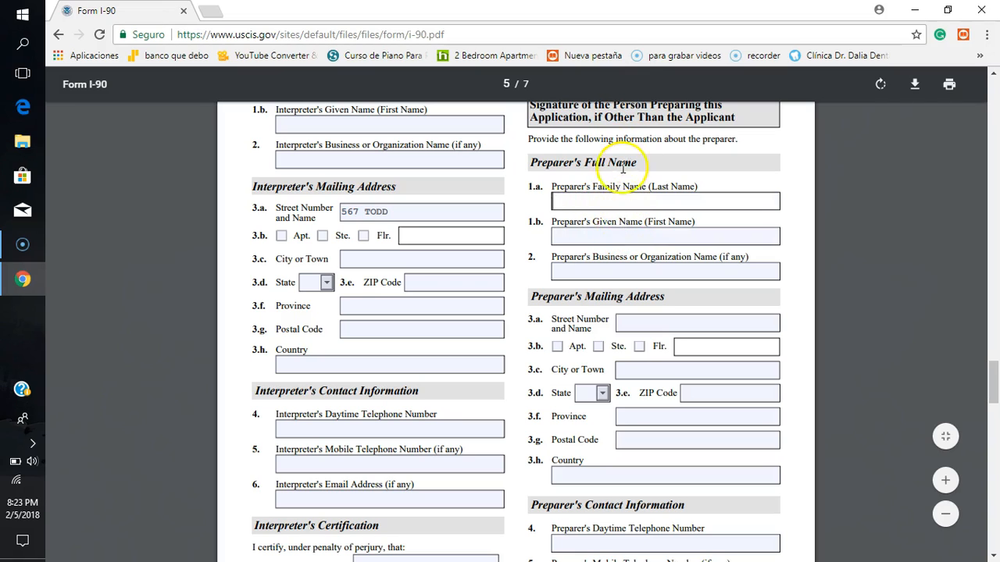
left_click(794, 273)
Step: Fill in the street number and name in item 3.a of the Preparer's Mailing Address, and erase it again
scroll(794, 271, "down", 3)
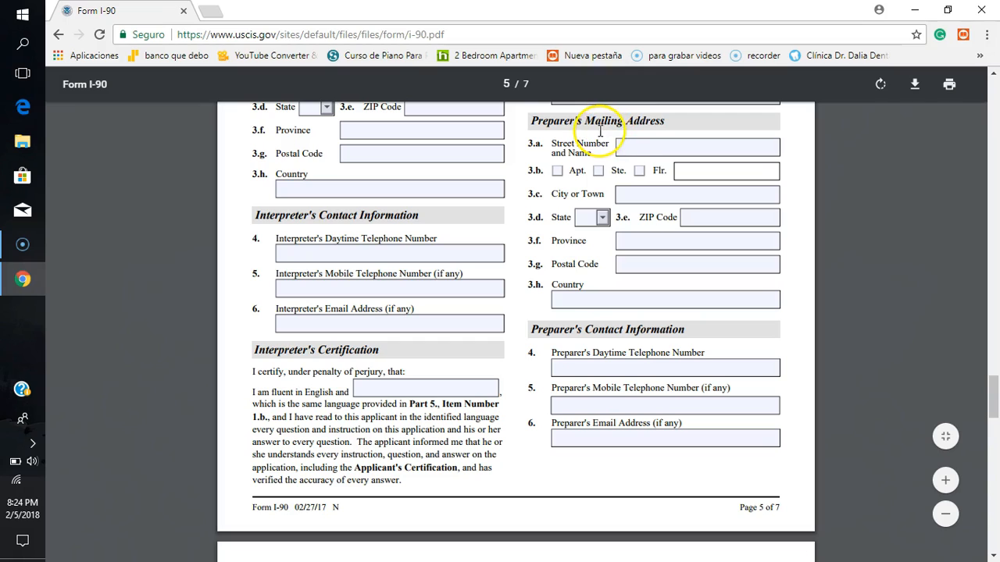
left_click(640, 143)
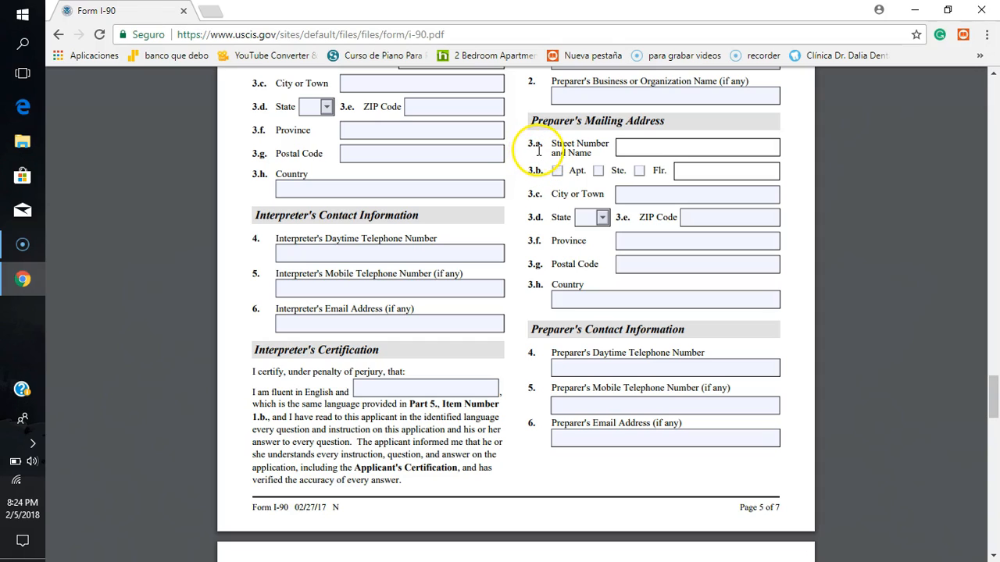
left_click(662, 146)
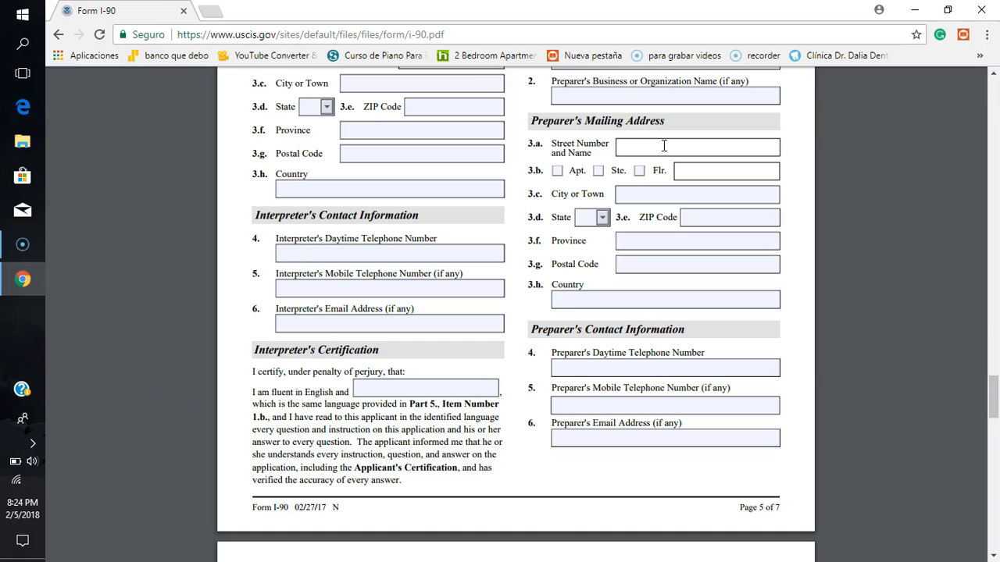
type("JKJ")
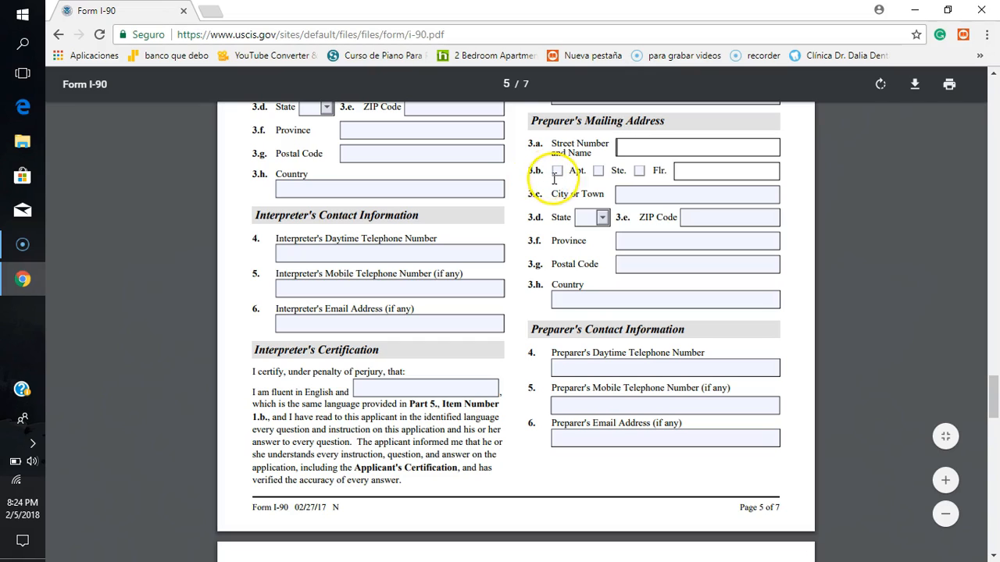
Step: Try the Apt., Ste. and Flr. checkboxes in item 3.b of the Preparer's Mailing Address, leaving them all unticked
left_click(558, 171)
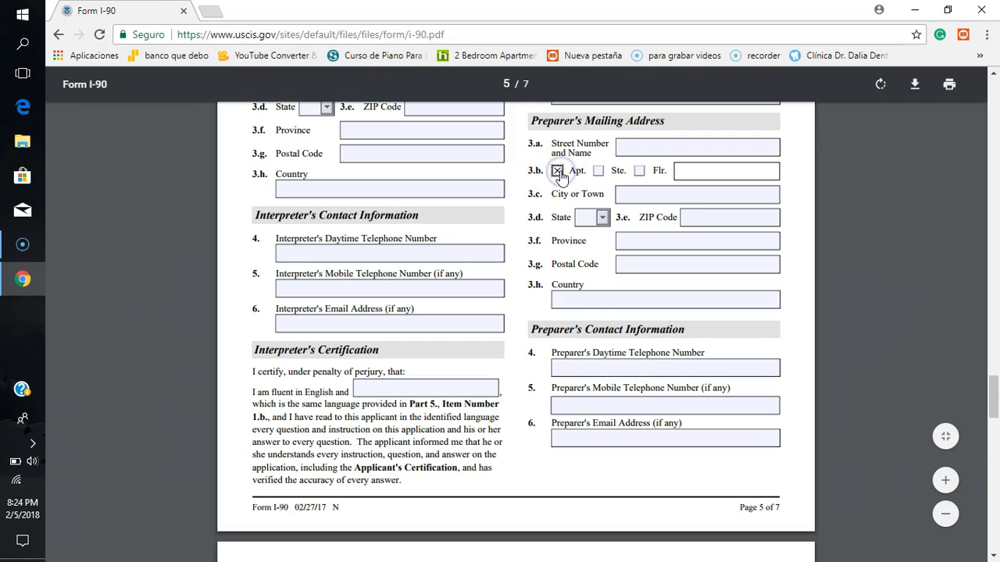
left_click(598, 171)
left_click(639, 171)
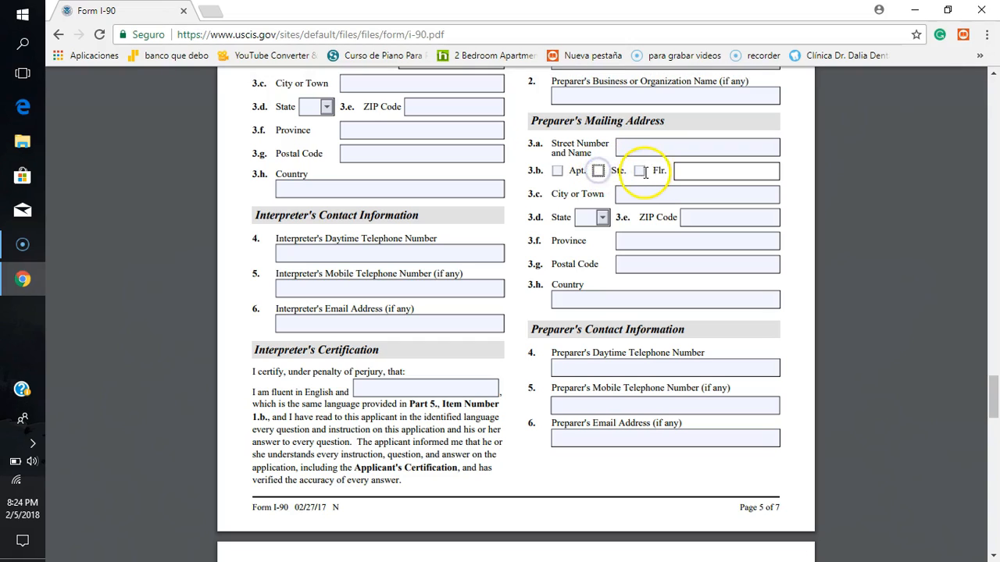
left_click(709, 170)
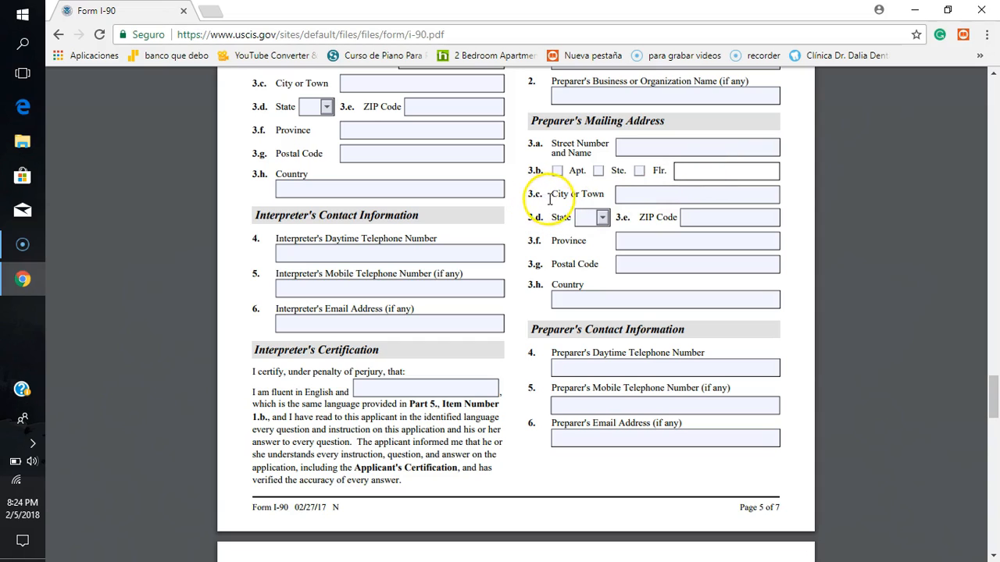
Step: Set the state in item 3.d of the Preparer's Mailing Address to AK, leaving the city blank
left_click(634, 195)
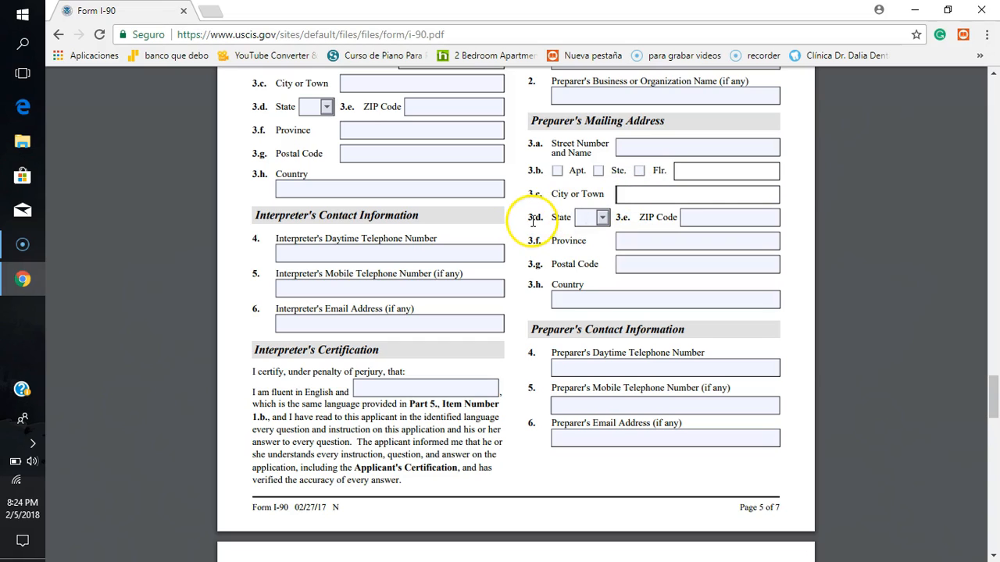
left_click(602, 218)
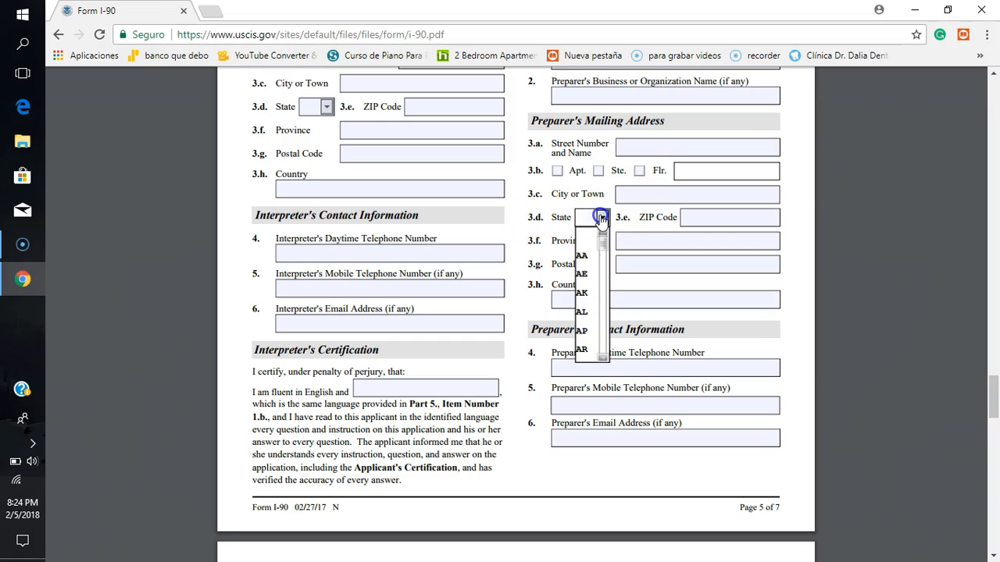
left_click(583, 293)
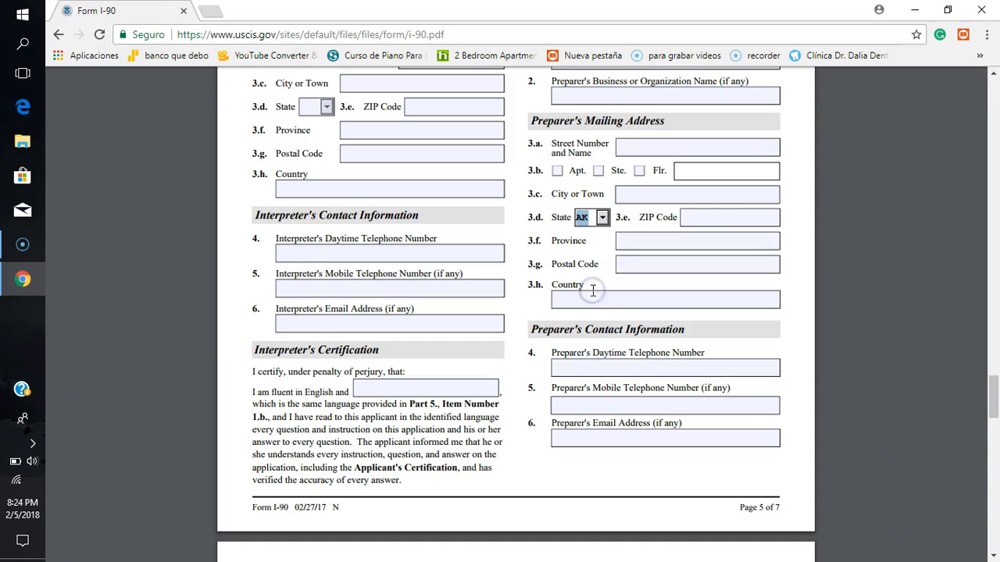
Step: Pass over the preparer's ZIP code, province and postal code, and enter USA as the country in item 3.h before erasing it again
left_click(698, 217)
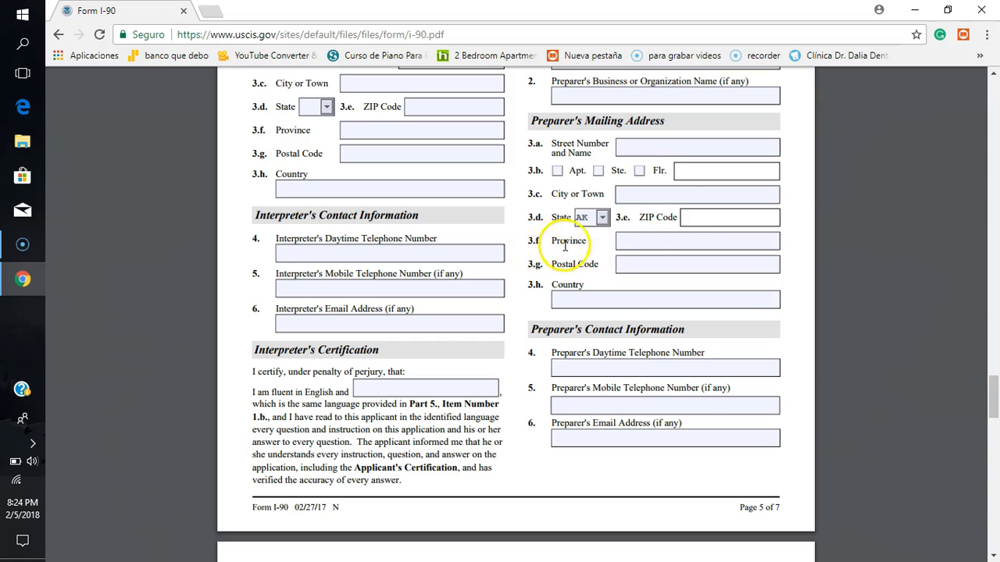
left_click(639, 241)
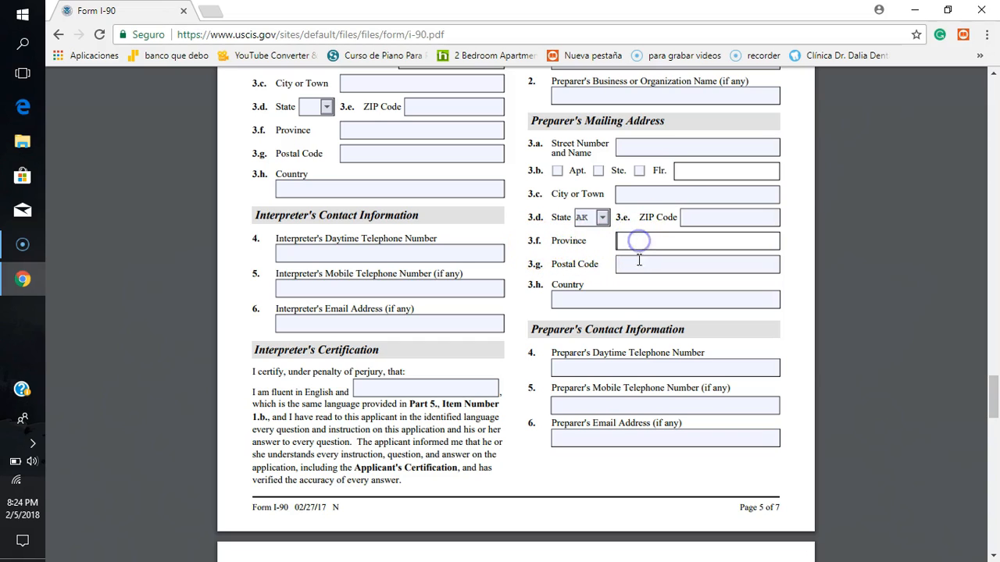
left_click(638, 267)
left_click(596, 298)
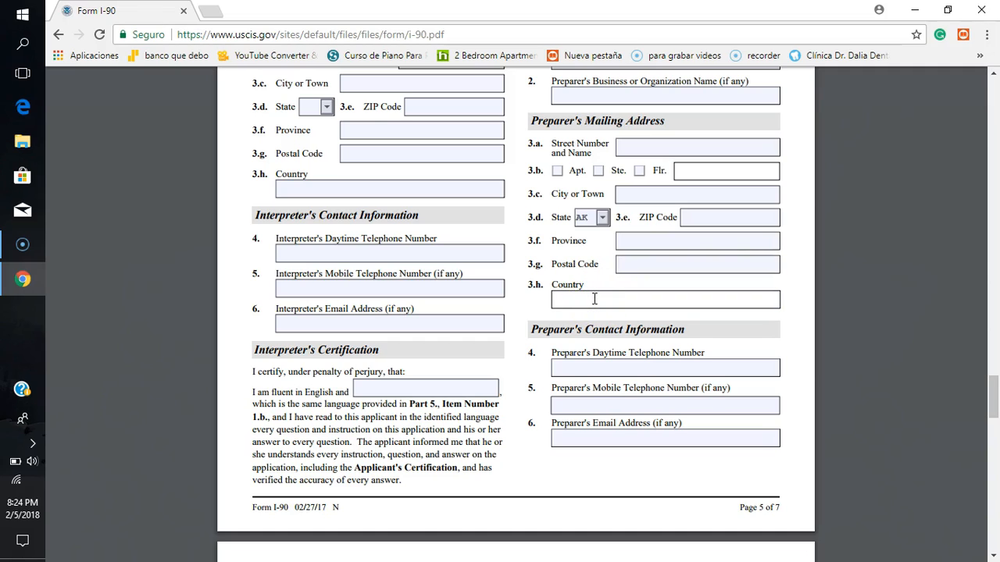
type("USA")
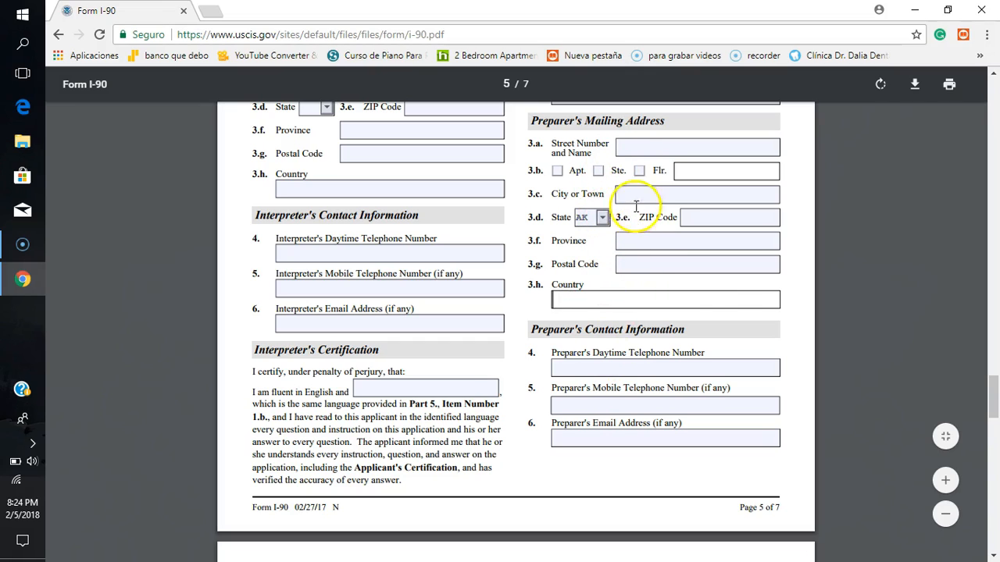
left_click(796, 367)
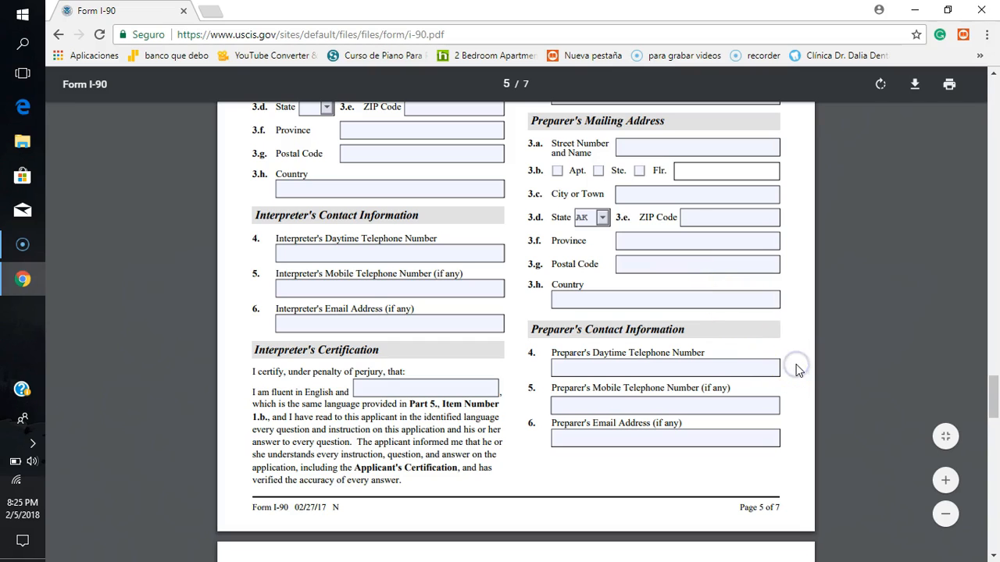
Step: Enter the preparer's daytime and mobile telephone numbers in items 4 and 5 of the Preparer's Contact Information
scroll(796, 367, "down", 2)
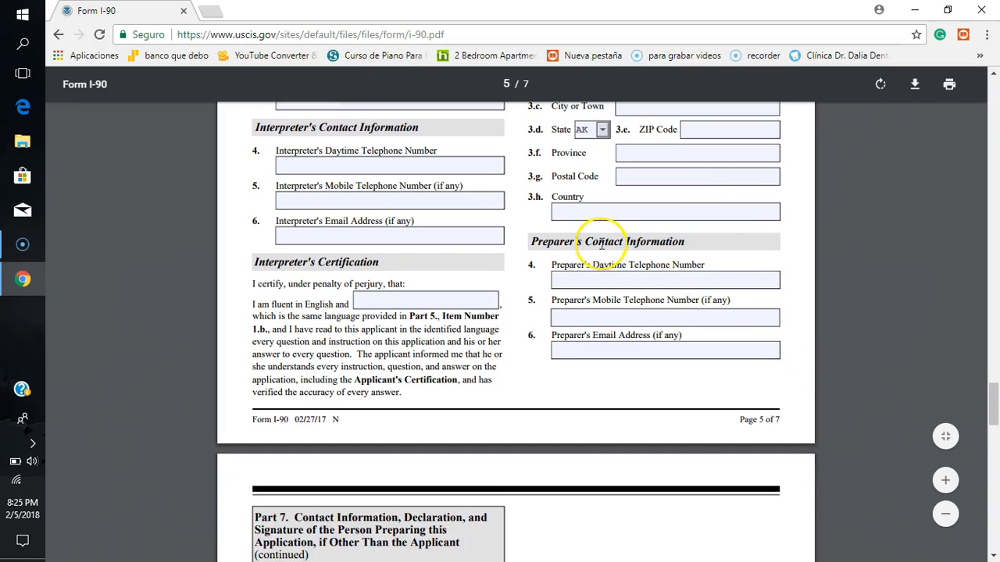
left_click(596, 277)
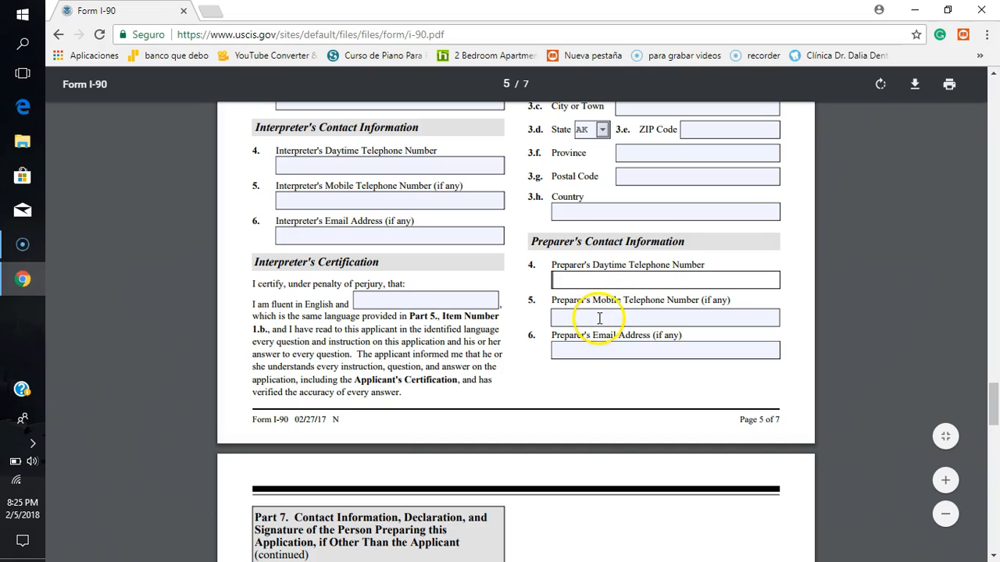
left_click(593, 279)
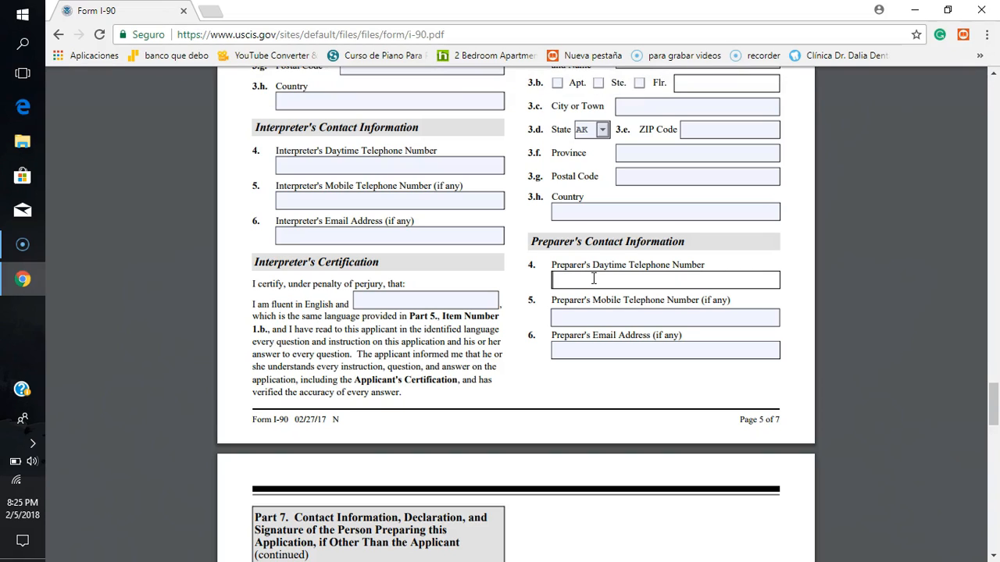
type("707444444")
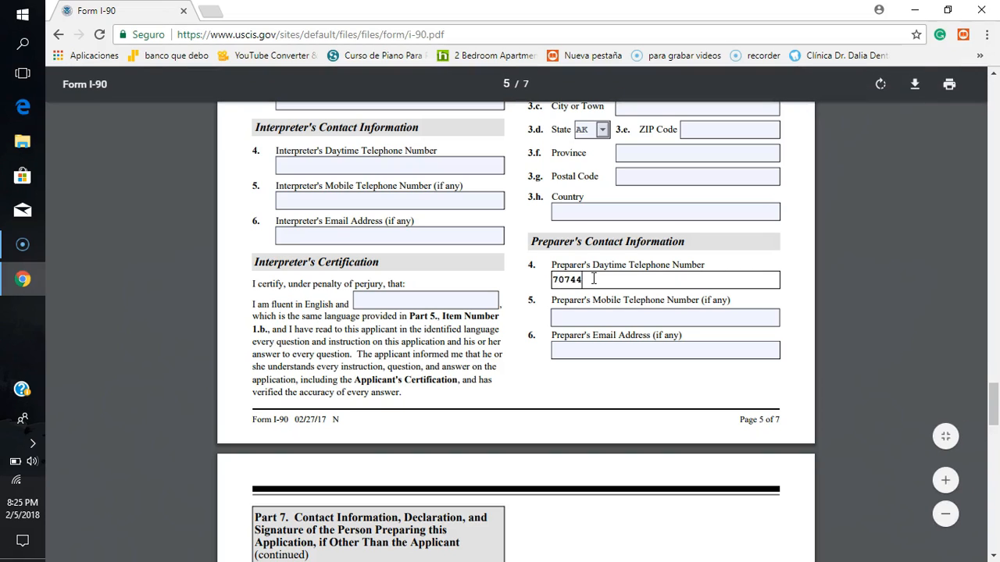
left_click(573, 319)
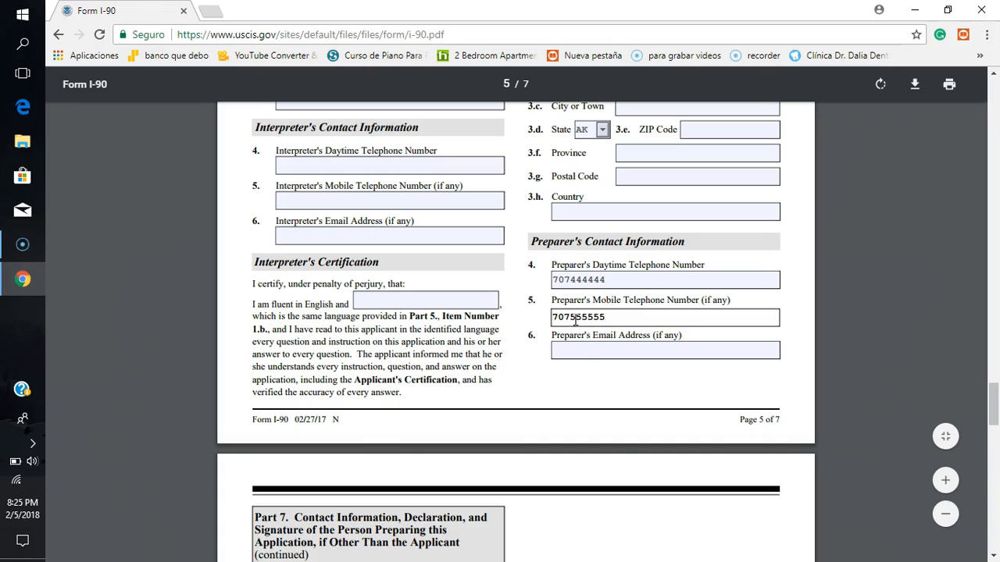
Step: Fill in placeholder text in the preparer's email address field, item 6, and erase it again
left_click(578, 349)
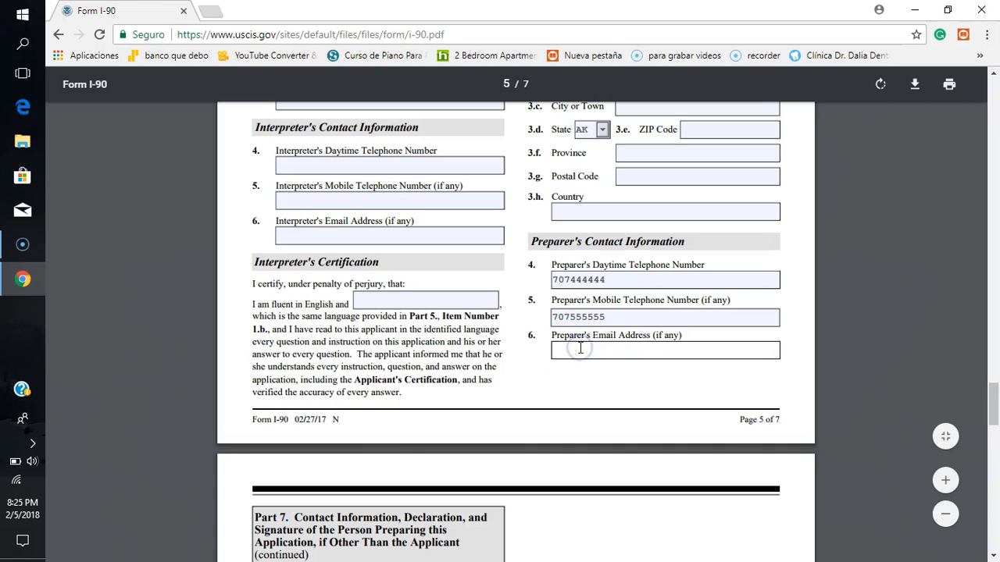
type("---")
left_click(591, 355)
left_click(587, 386)
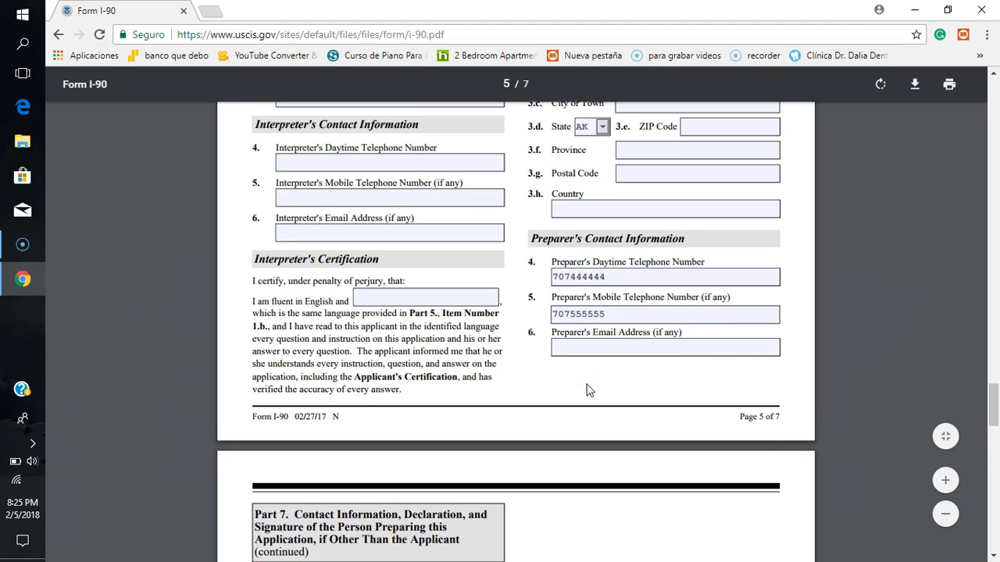
Step: Tick statement 7.a, for a preparer who is not an attorney or accredited representative, and untick it again
scroll(589, 390, "down", 4)
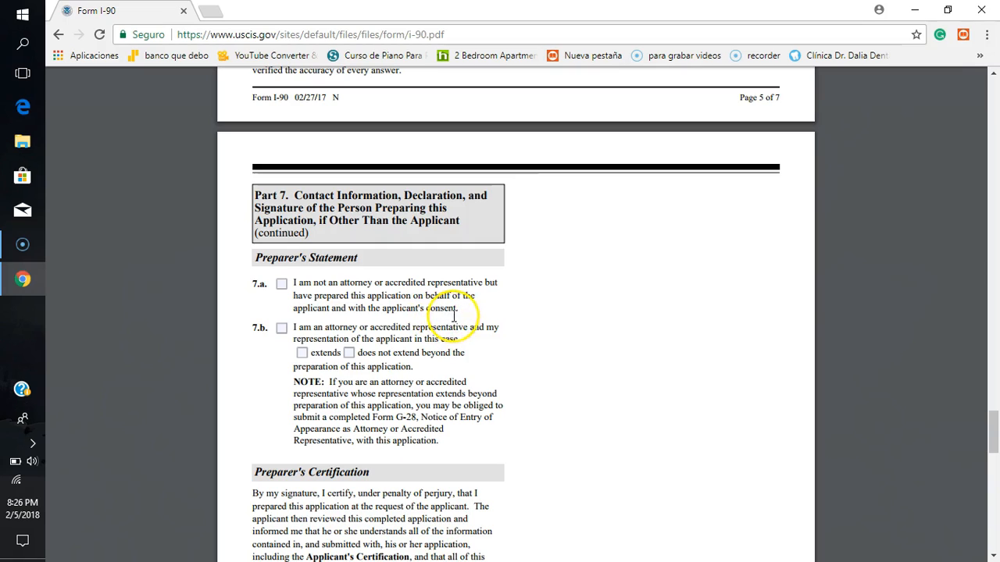
left_click(282, 286)
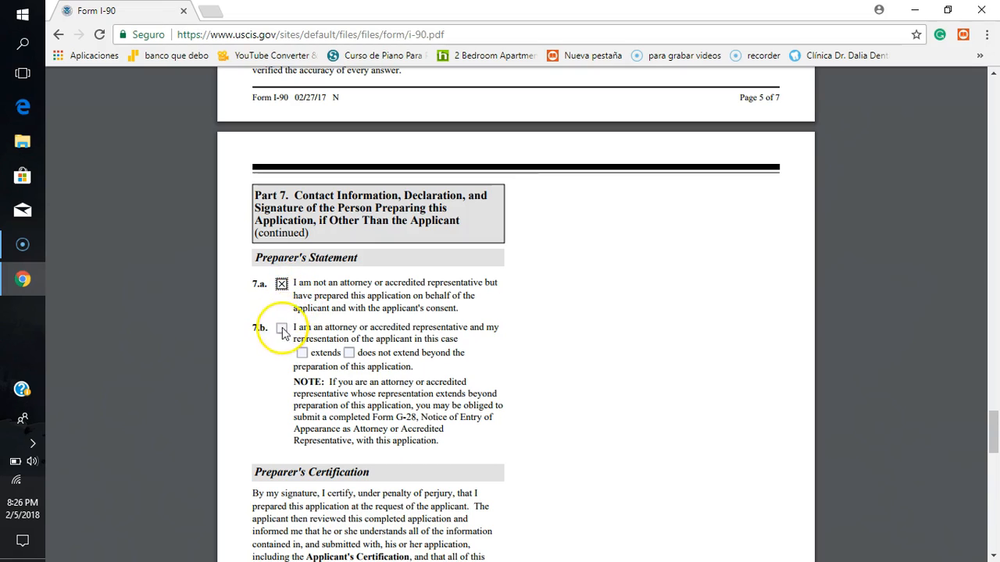
left_click(280, 285)
left_click(280, 285)
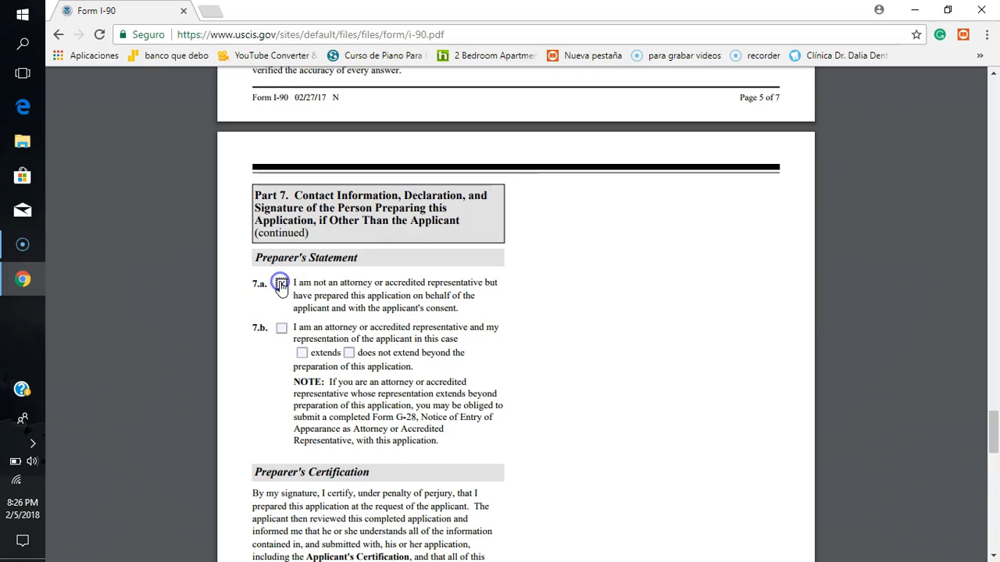
Step: Tick statement 7.b, for an attorney or accredited representative, and choose that the representation "extends" beyond the preparation of this application
left_click(282, 328)
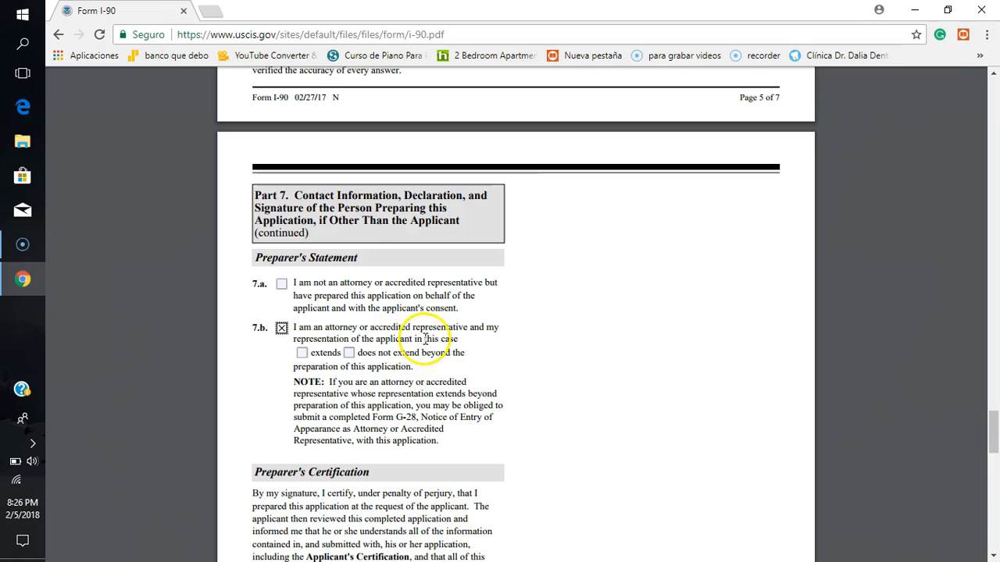
left_click(303, 354)
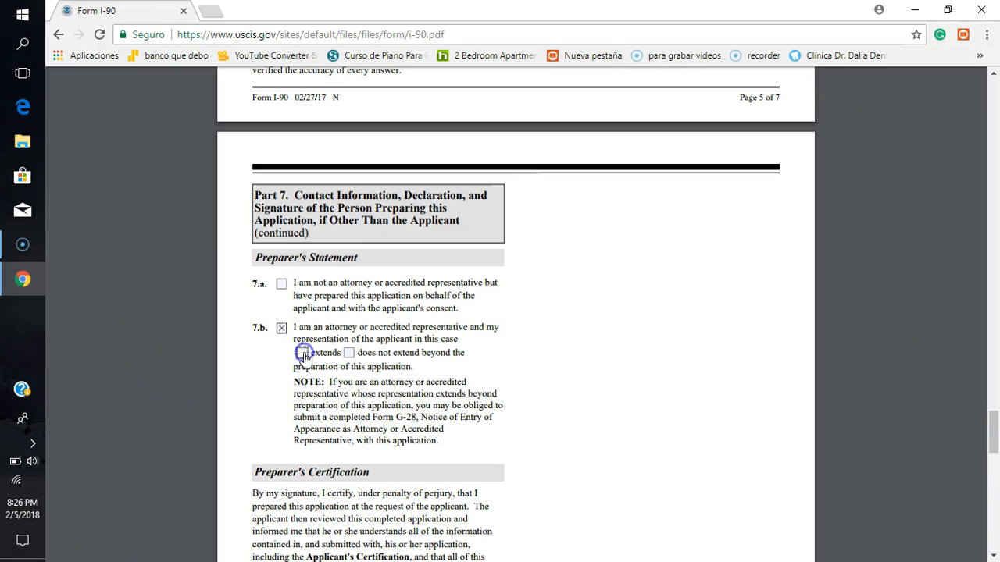
Step: Switch the representation choice in statement 7.b to "does not extend" and untick statement 7.b again
left_click(349, 354)
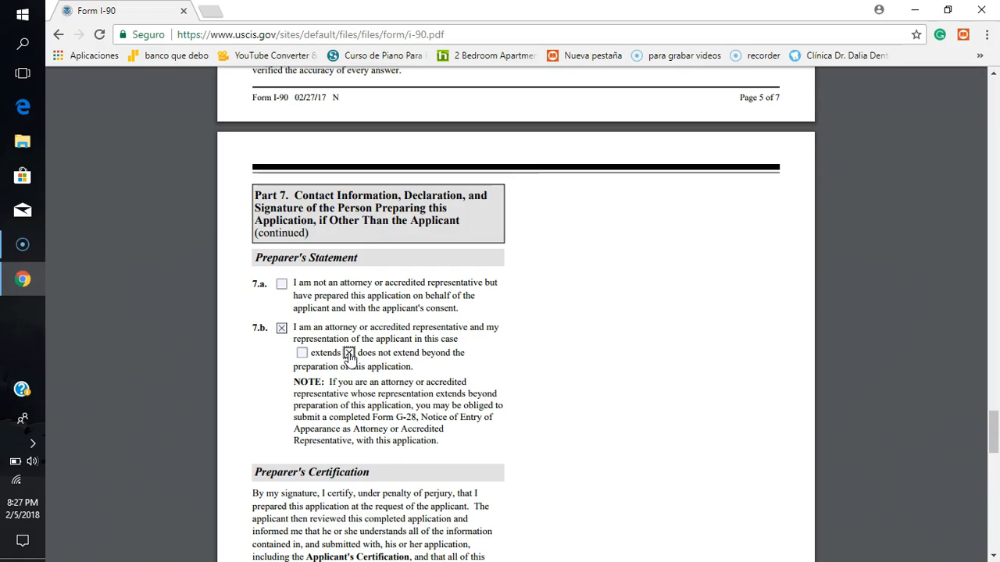
left_click(281, 327)
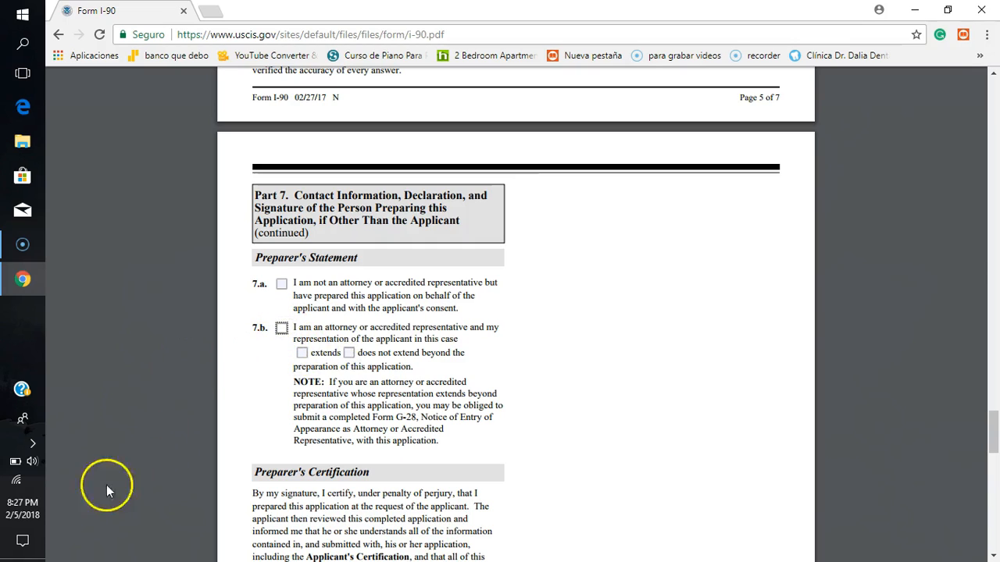
Step: Examine the Preparer's Certification and the preparer's signature and date fields, items 8.a and 8.b
scroll(342, 360, "down", 3)
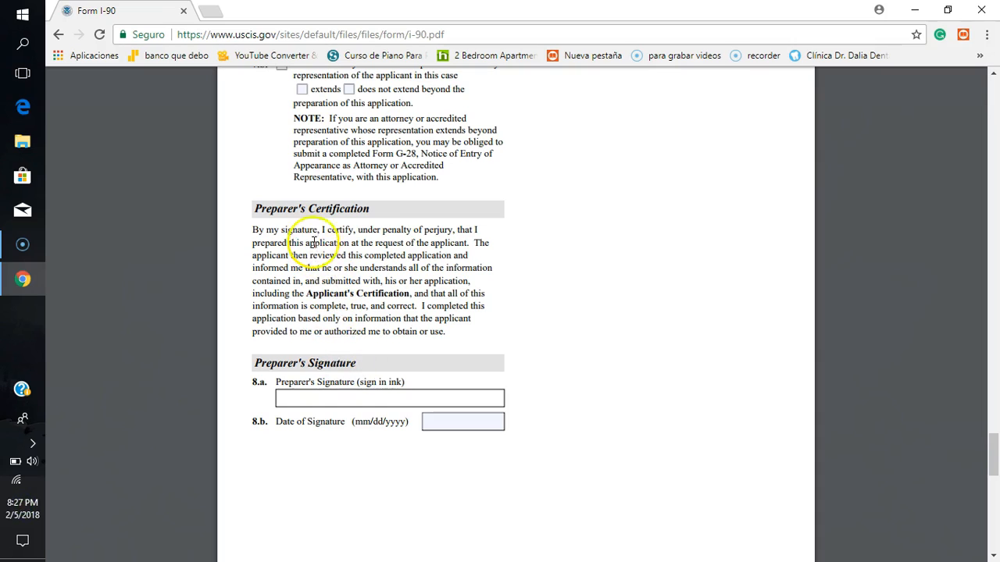
left_click(310, 396)
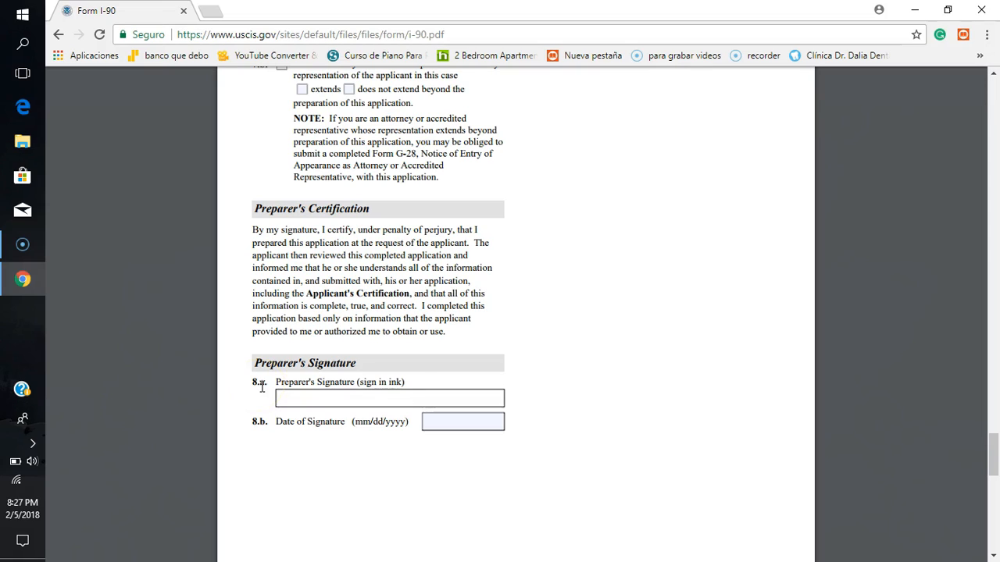
left_click(301, 396)
left_click(447, 422)
left_click(456, 423)
left_click(419, 395)
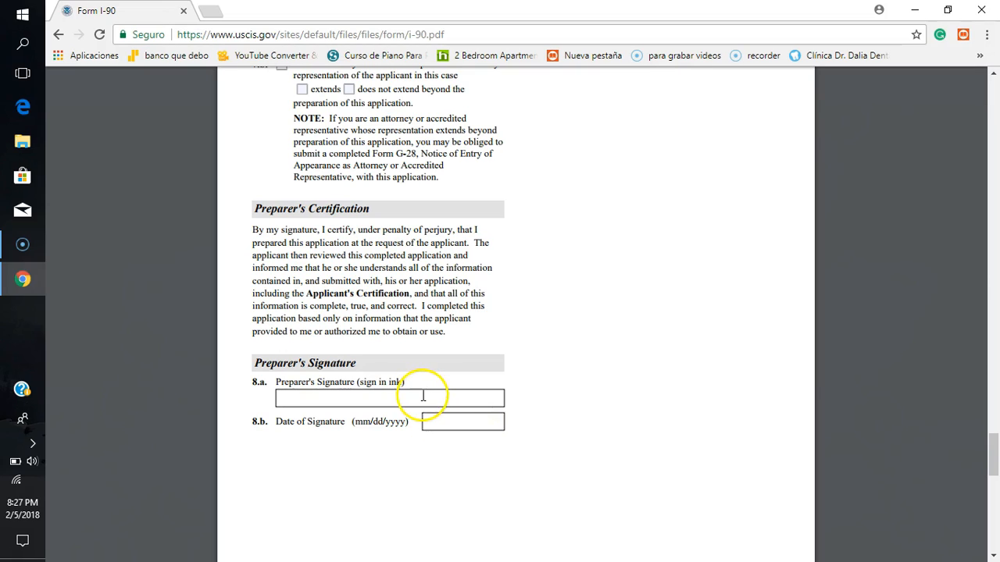
left_click(442, 421)
left_click(388, 443)
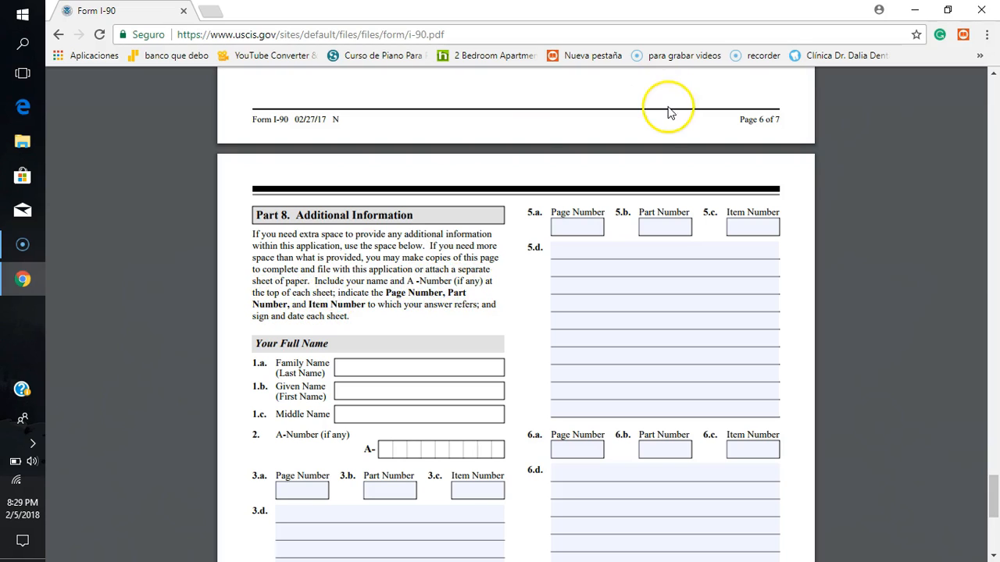
Step: Examine the Part 8 Additional Information instructions and its full name and A-Number fields, items 1.a to 2
left_click(475, 312)
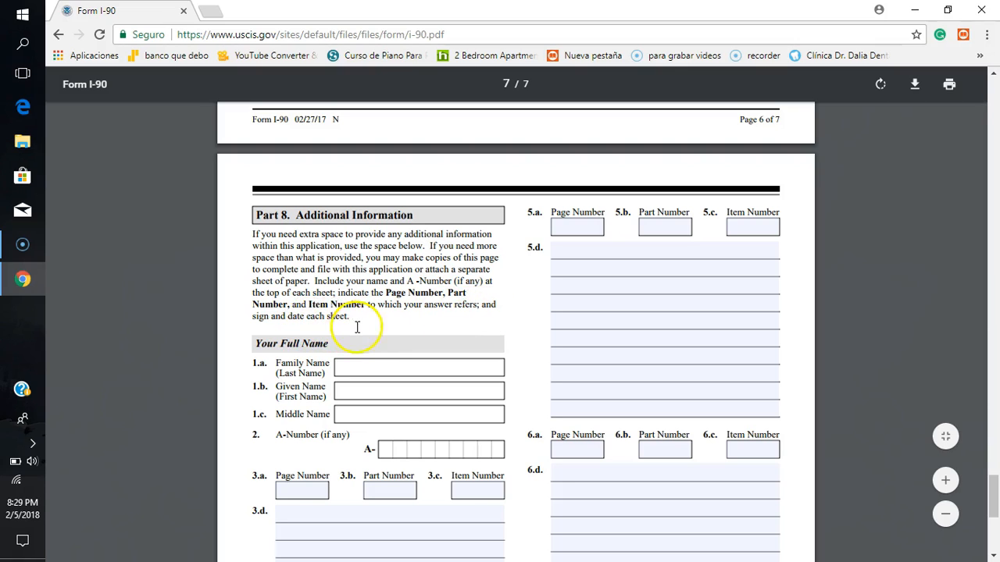
left_click(351, 367)
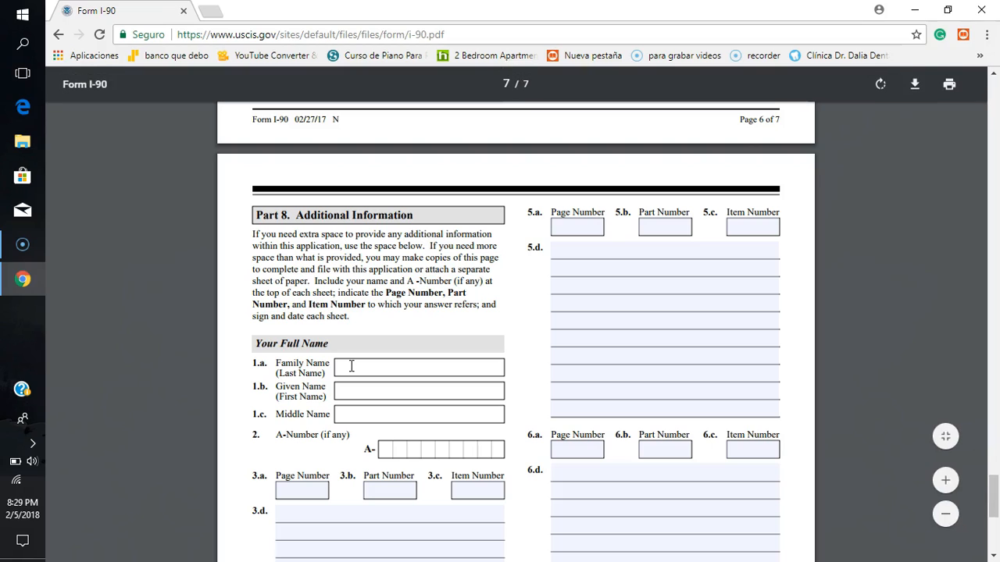
left_click(381, 368)
left_click(408, 365)
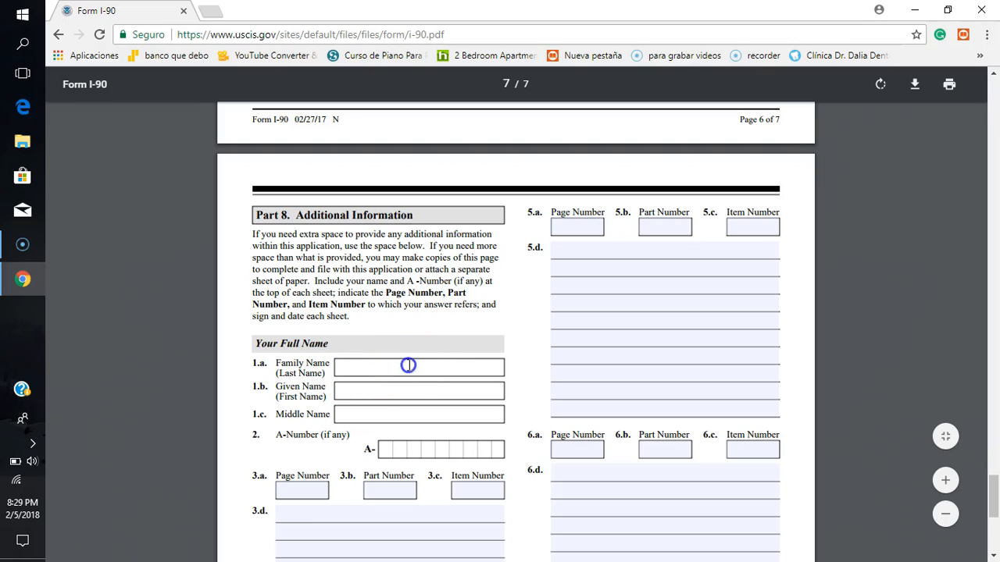
left_click(376, 393)
left_click(348, 413)
left_click(388, 448)
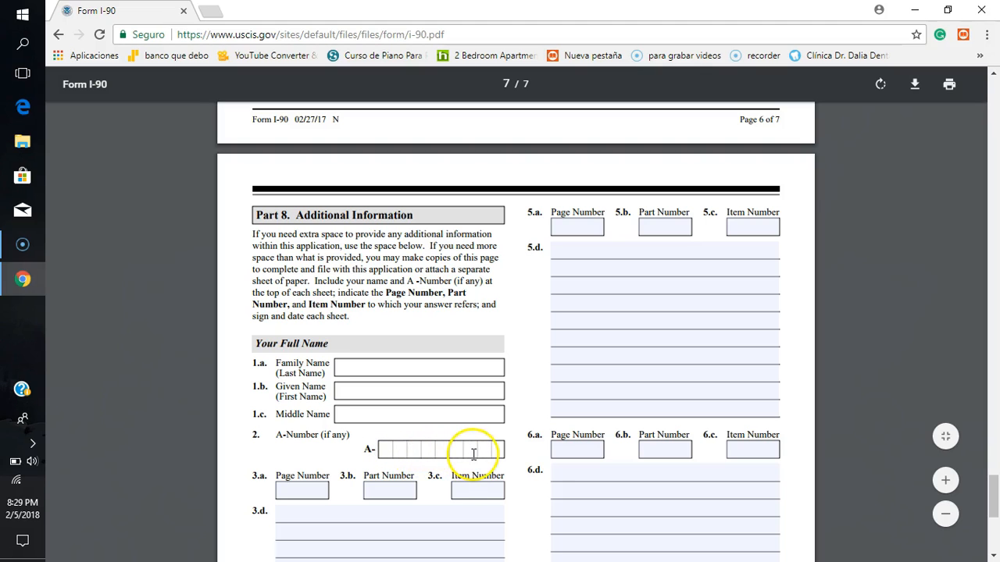
Step: Enter page number 3, part number 3 and item number 2 in items 3.a to 3.c of Part 8
scroll(449, 465, "down", 3)
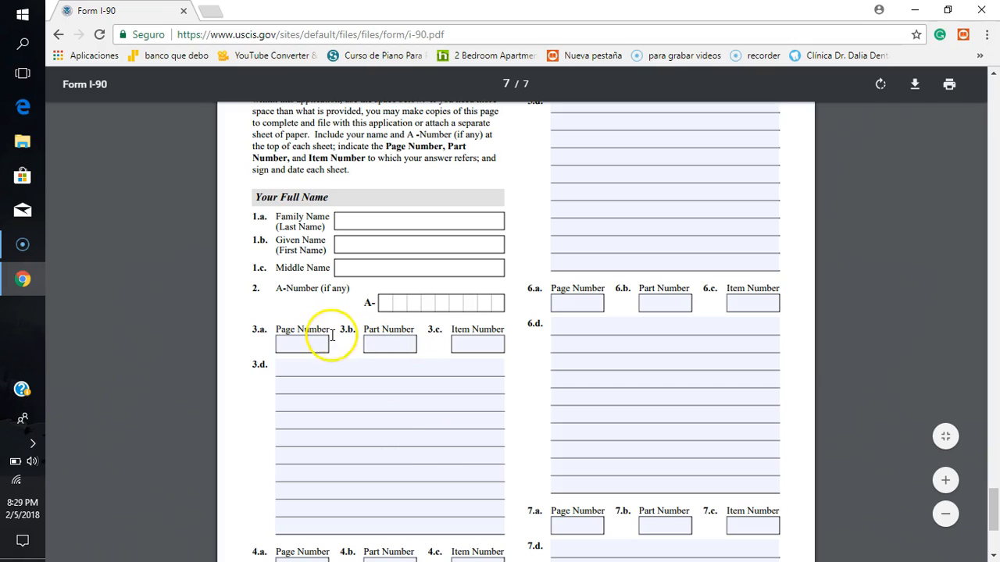
left_click(298, 346)
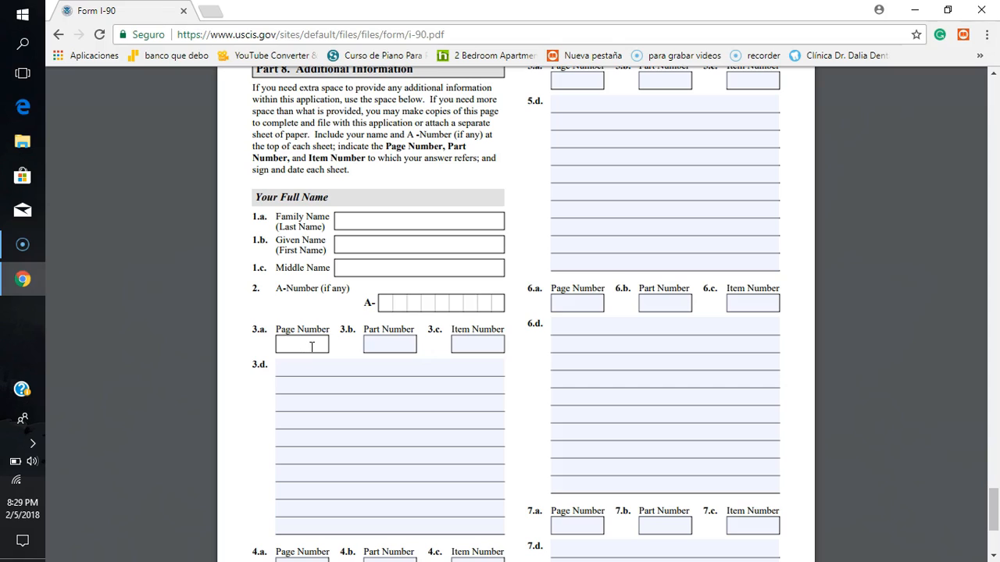
left_click(296, 343)
type("3")
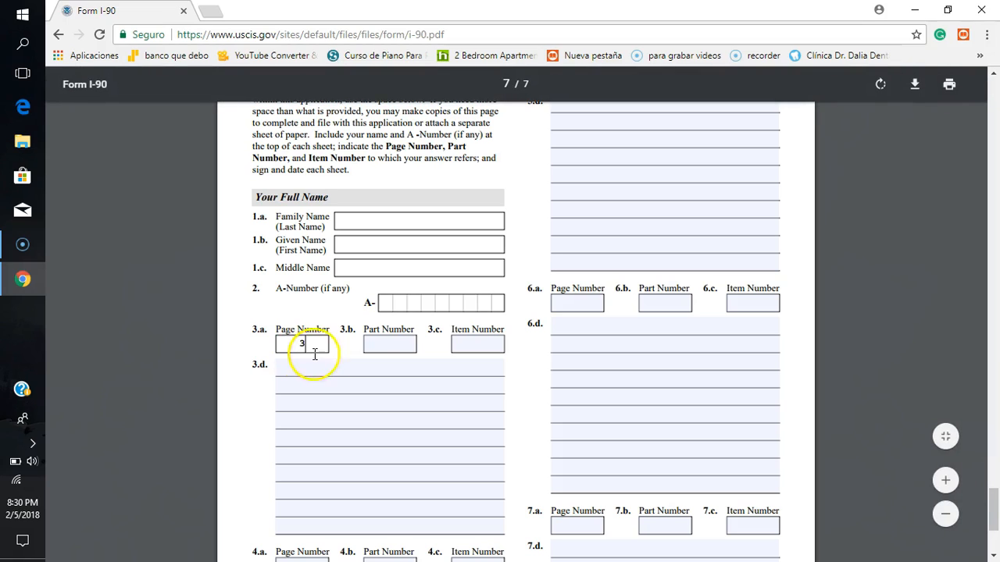
left_click(390, 345)
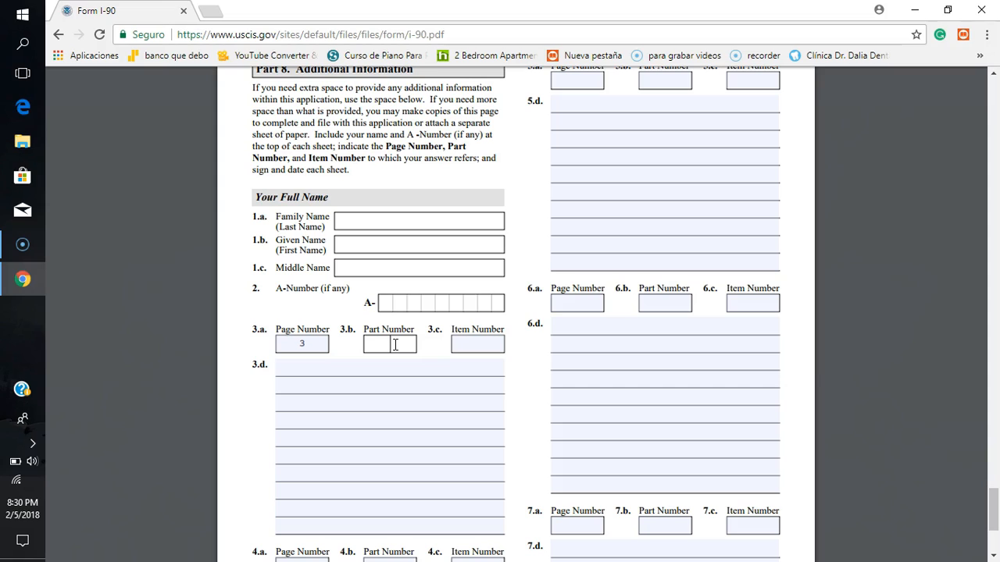
left_click(395, 345)
type("03")
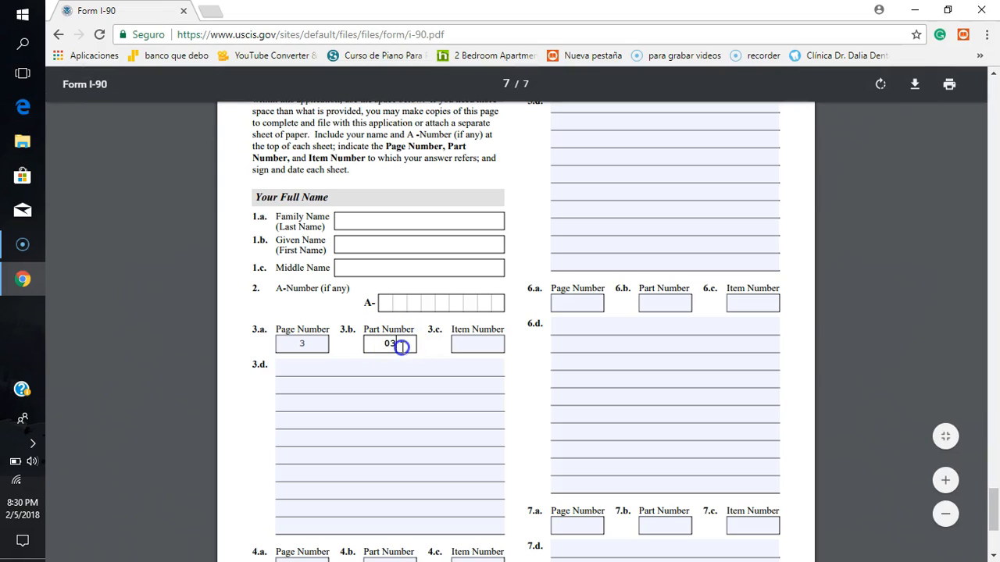
left_click(473, 348)
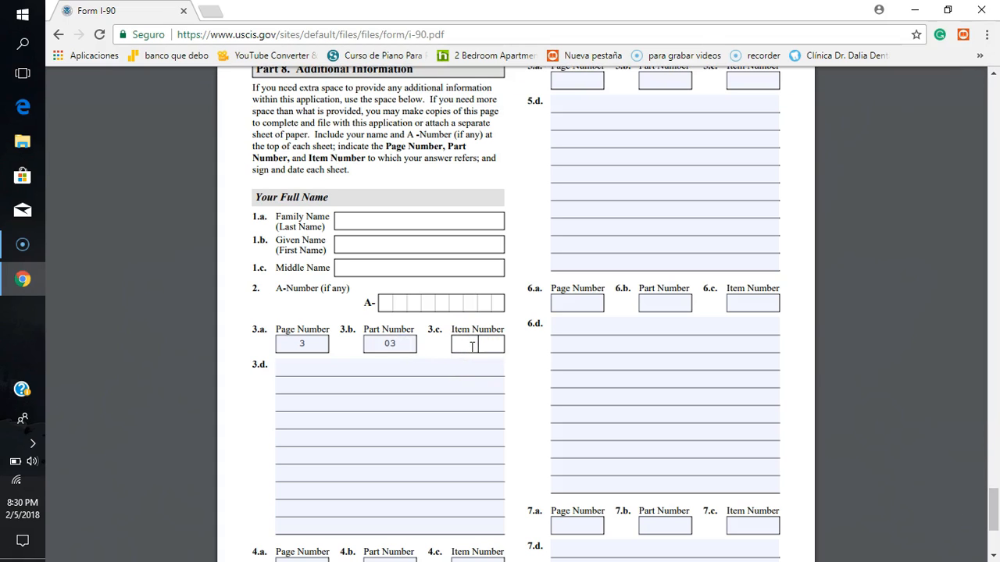
left_click(392, 344)
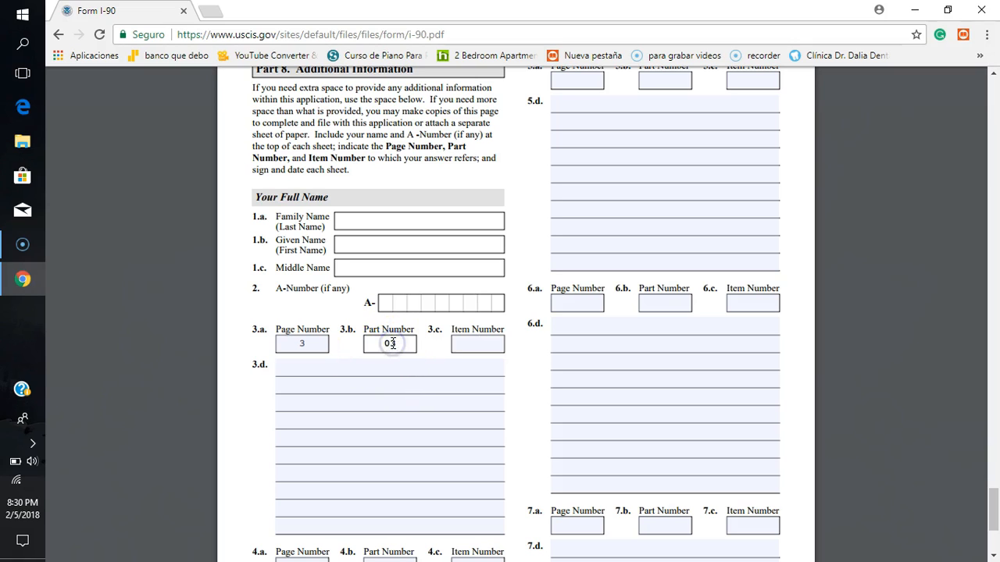
key("BackSpace")
left_click(482, 346)
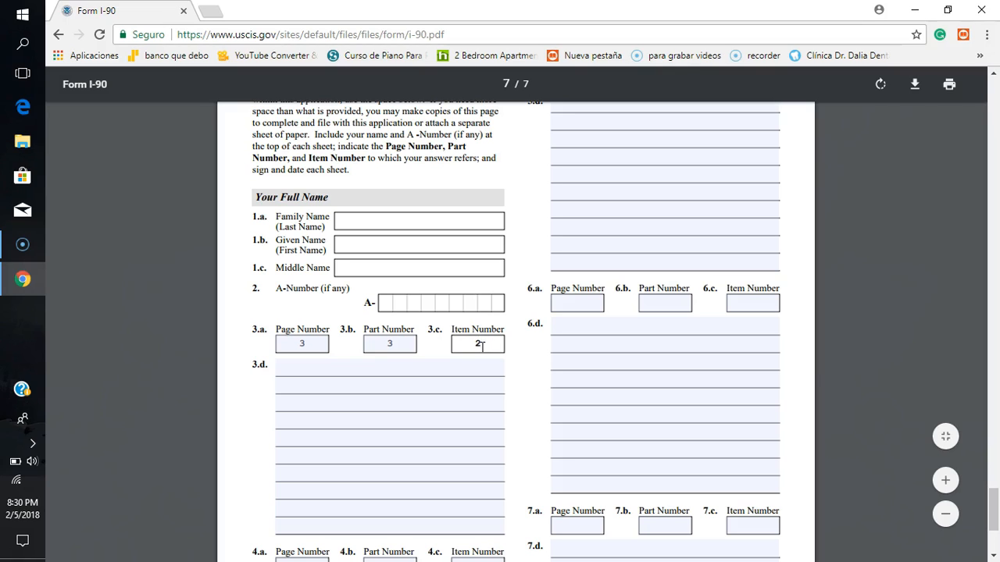
Step: Look over the remaining Part 8 explanation blocks and clear the reference numbers in items 3.a to 3.c
left_click(331, 373)
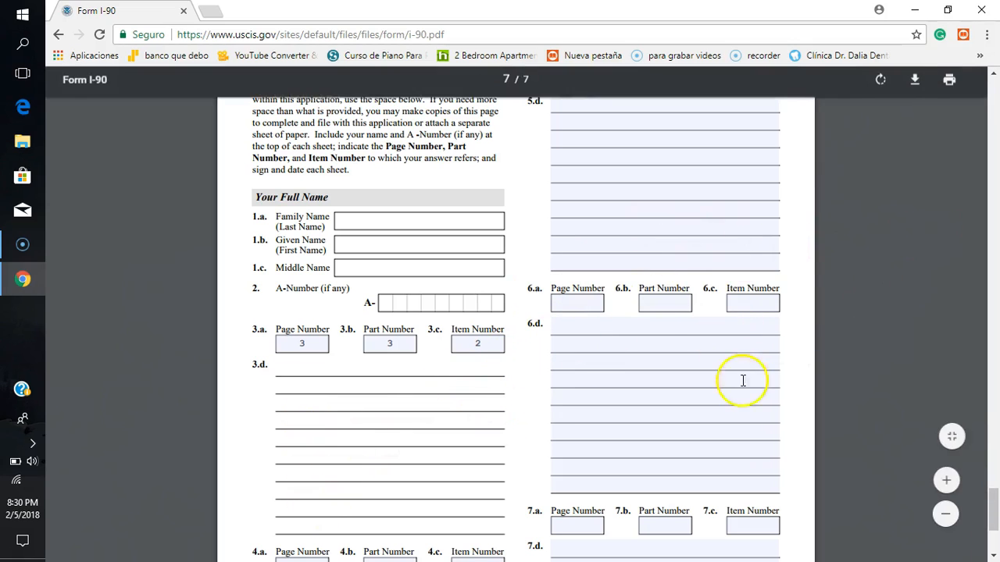
left_click(799, 317)
scroll(800, 317, "down", 4)
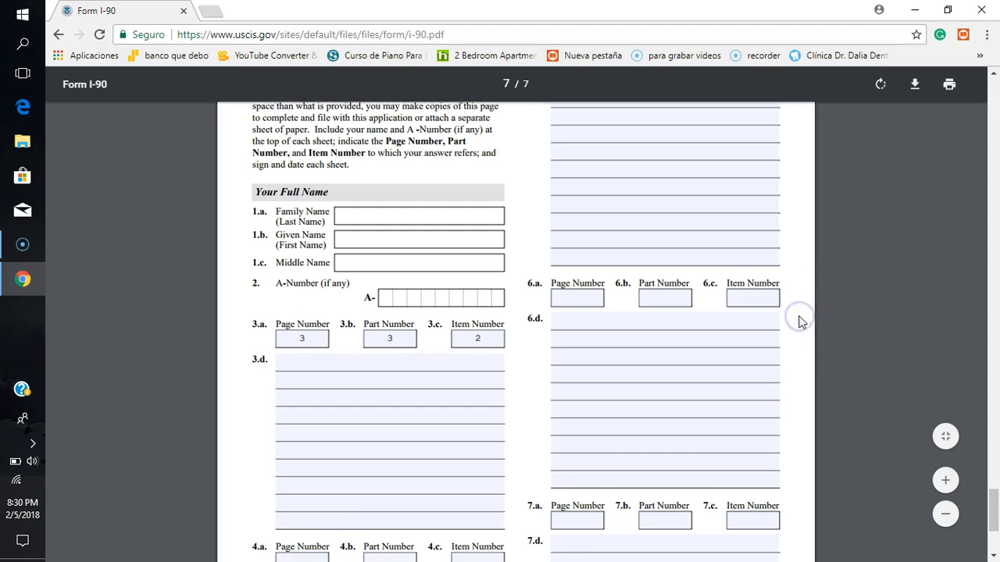
scroll(800, 318, "down", 1)
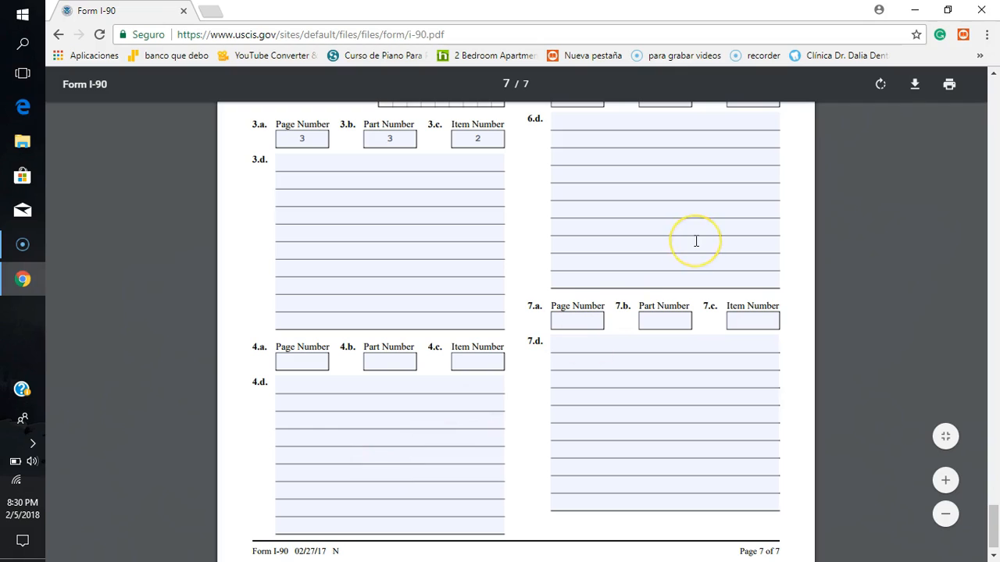
scroll(695, 238, "up", 3)
scroll(696, 239, "up", 5)
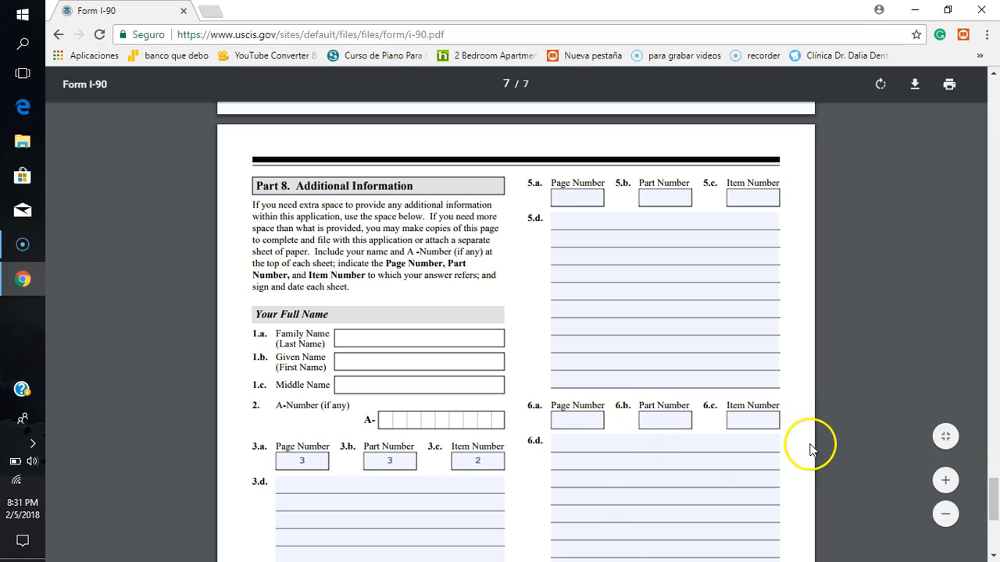
left_click(486, 462)
key("BackSpace")
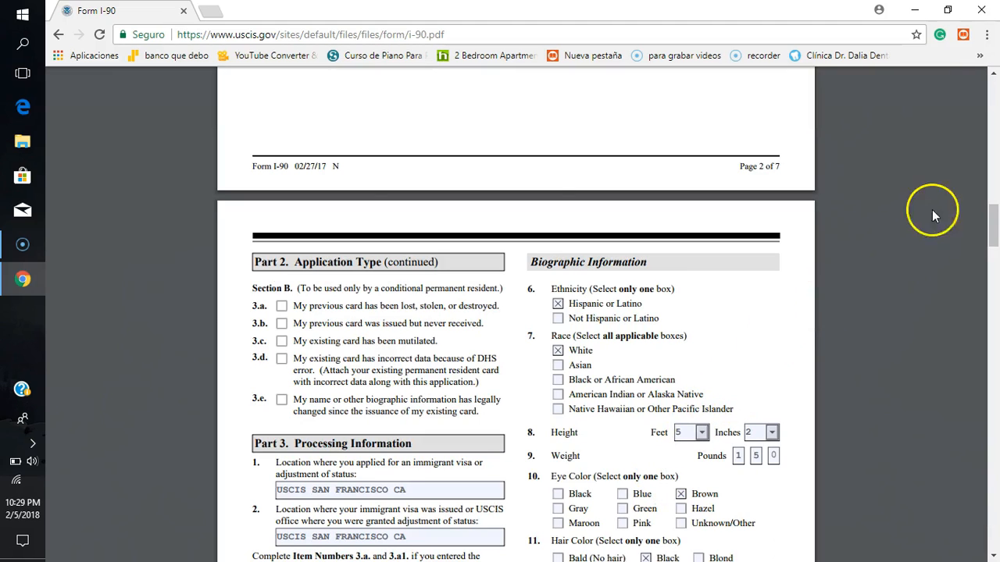
Step: Check the form's last page, return to page 1 and highlight the form's expiration date in the header
left_click_drag(992, 216, 994, 543)
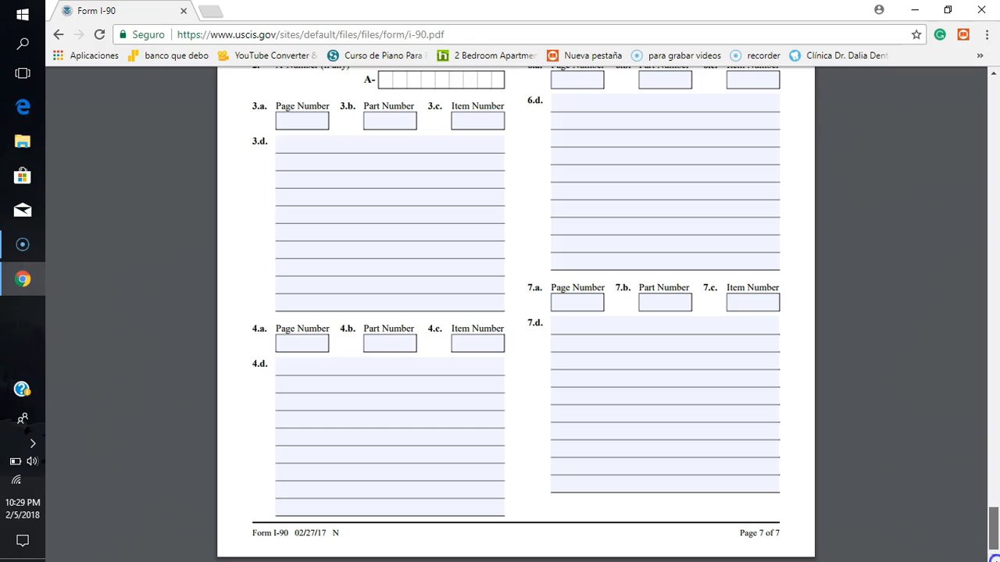
left_click_drag(994, 520, 995, 74)
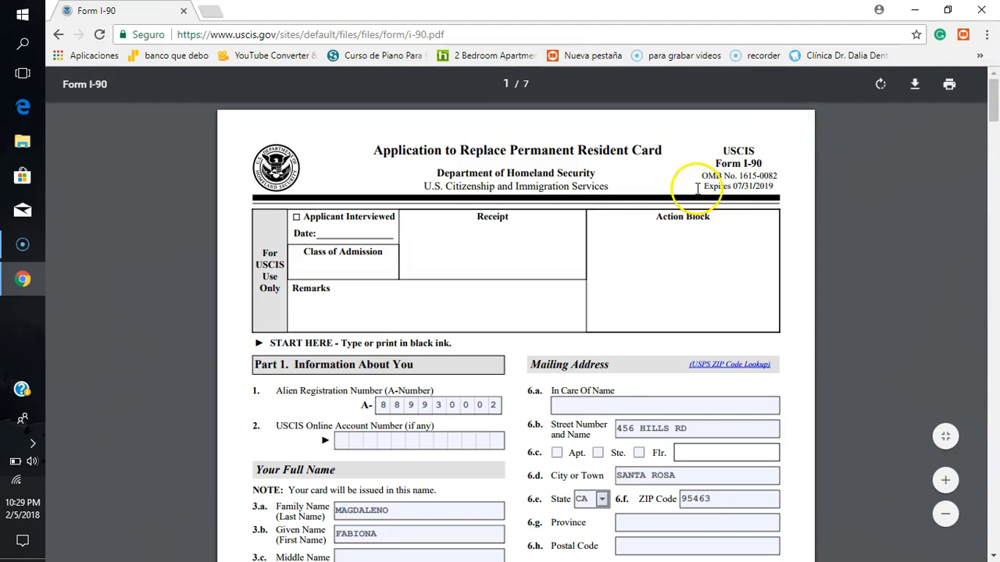
left_click_drag(699, 188, 779, 188)
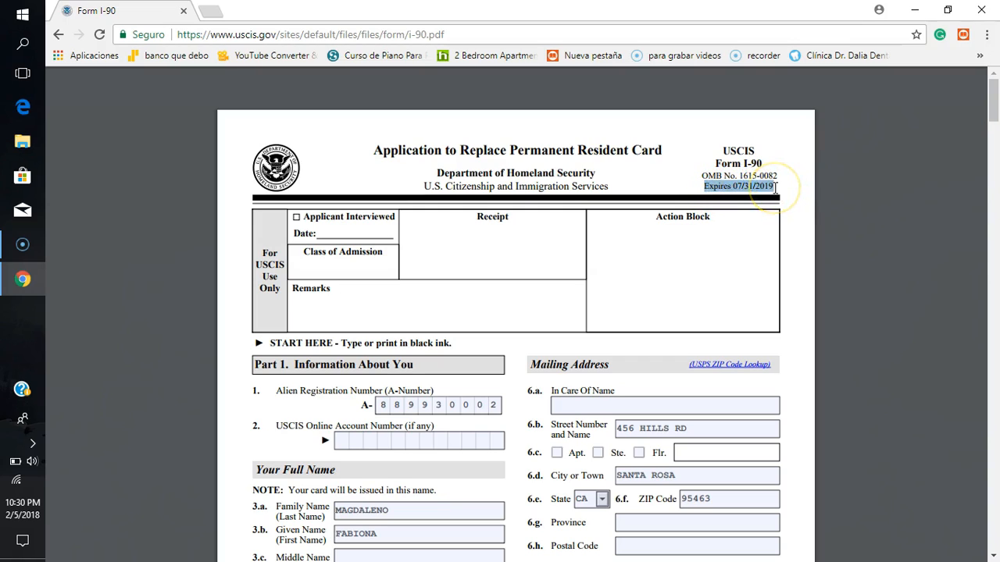
left_click(796, 247)
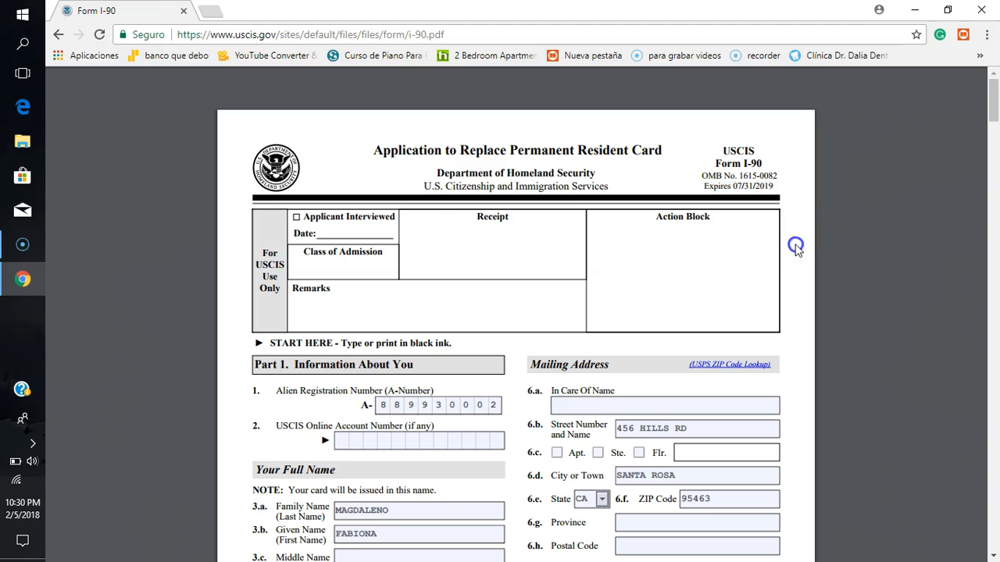
Step: Enter N/A in the In Care Of Name field, item 6.a of the Mailing Address
scroll(796, 250, "down", 1)
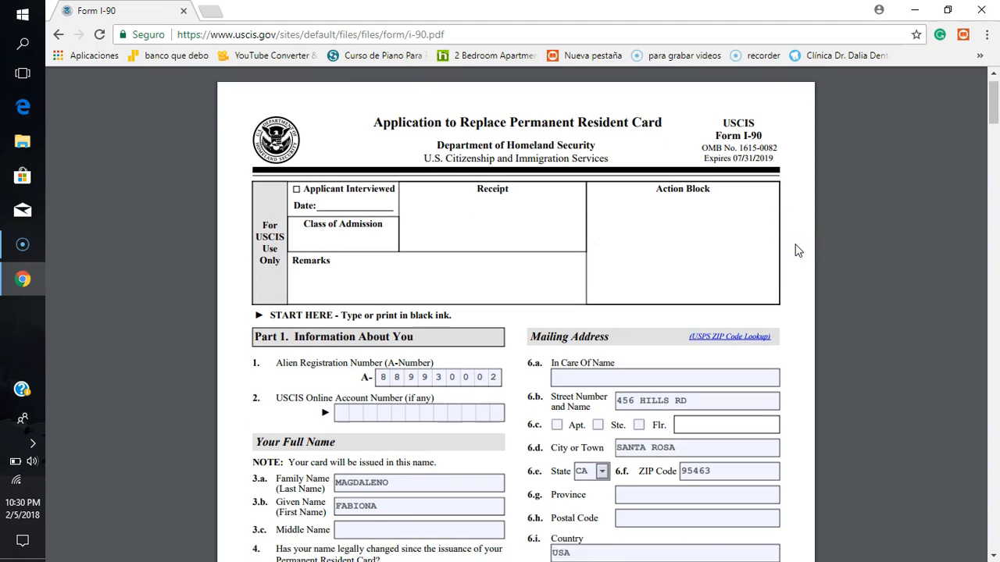
left_click(600, 286)
left_click(645, 315)
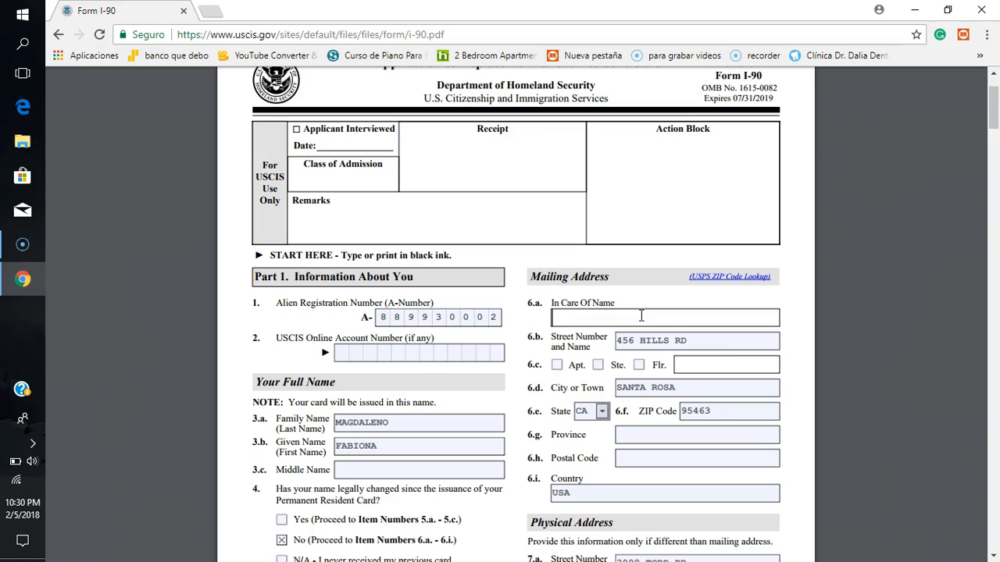
type("n")
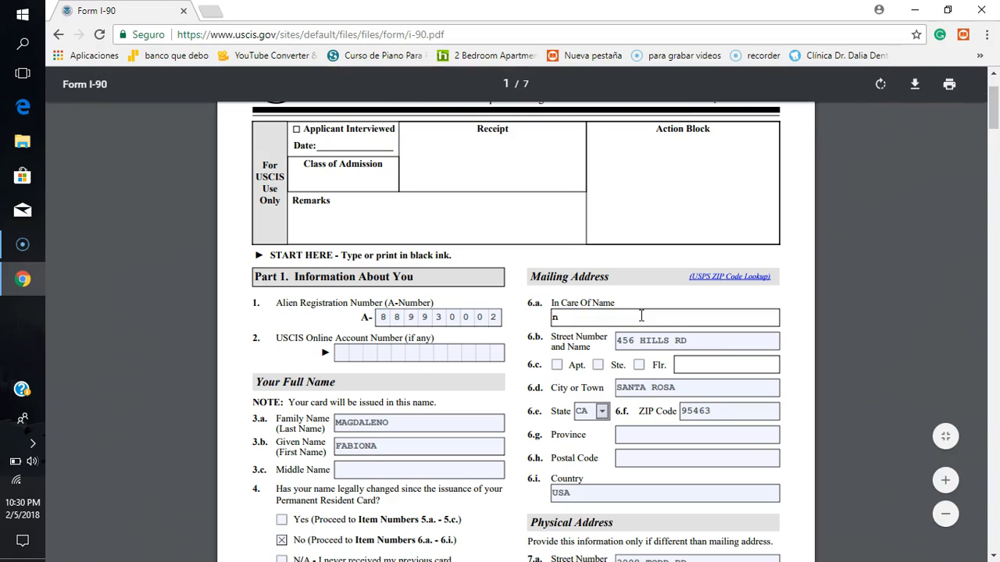
type("N")
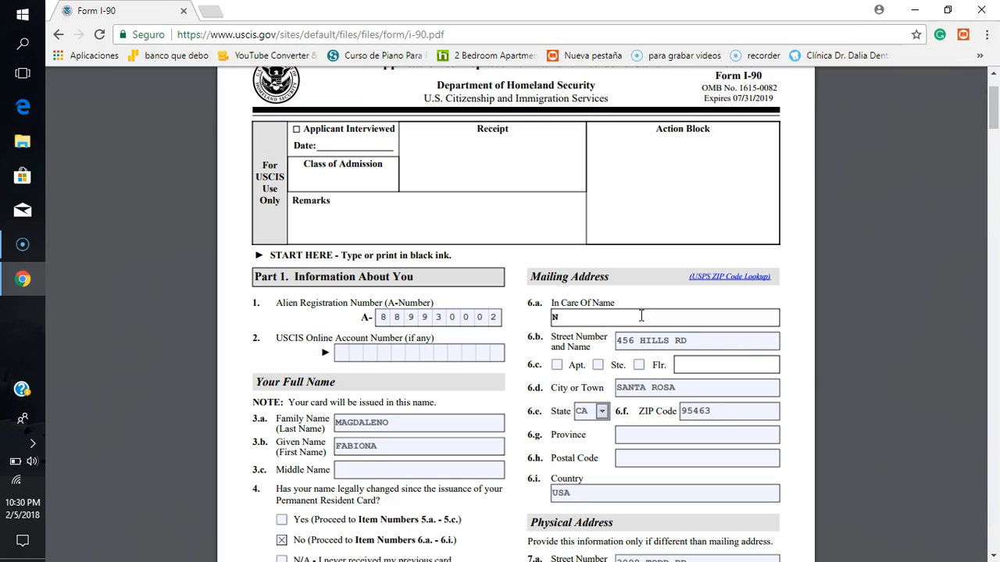
type("/A")
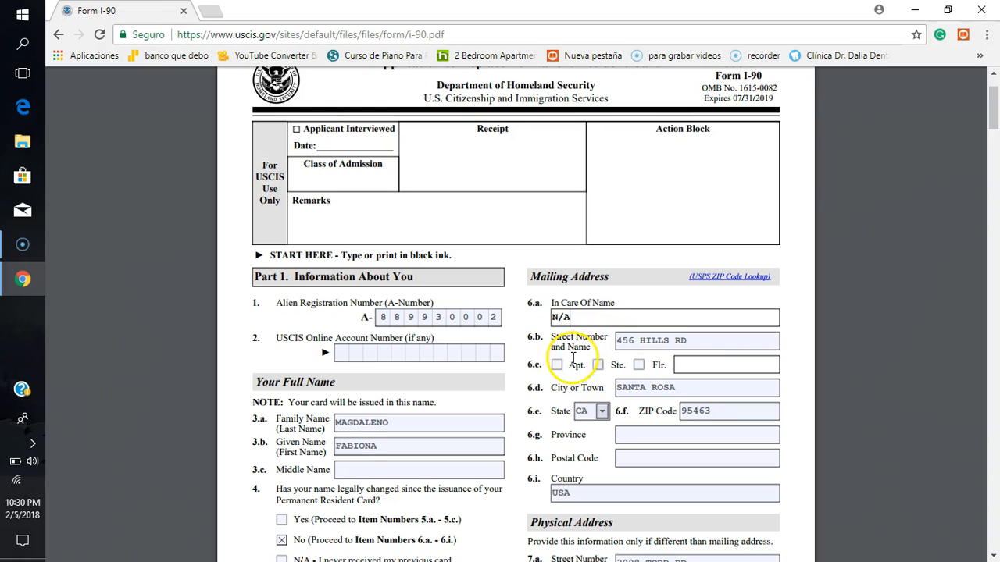
Step: Enter N/A in the Province and Postal Code fields, items 6.g and 6.h of the Mailing Address
left_click(652, 433)
type("N")
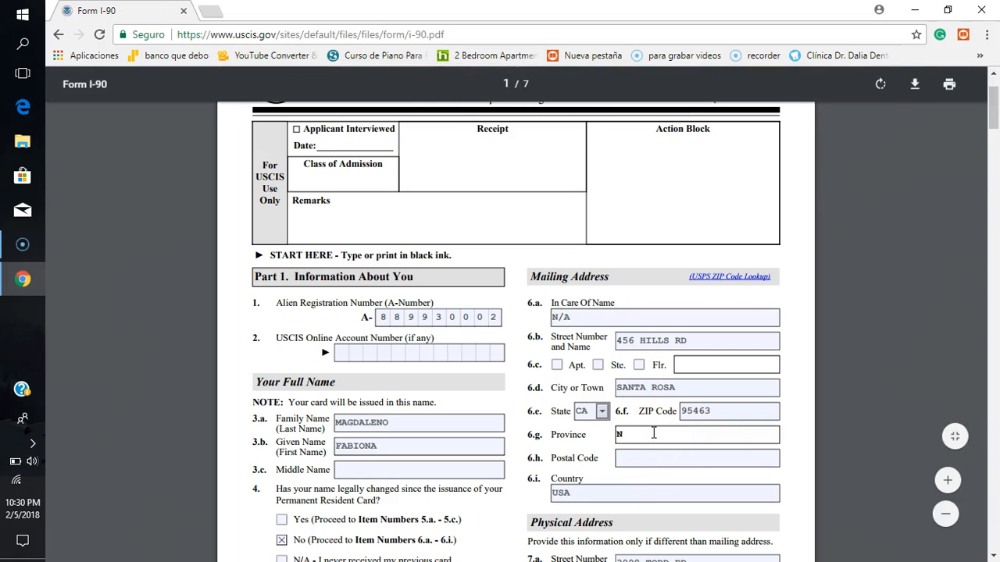
type("/A")
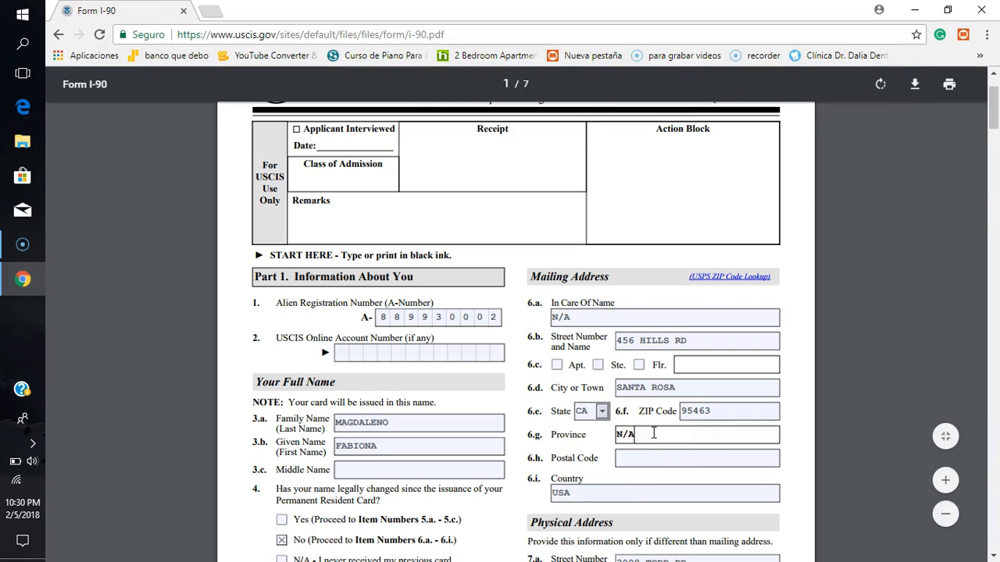
left_click(632, 458)
type("N/A")
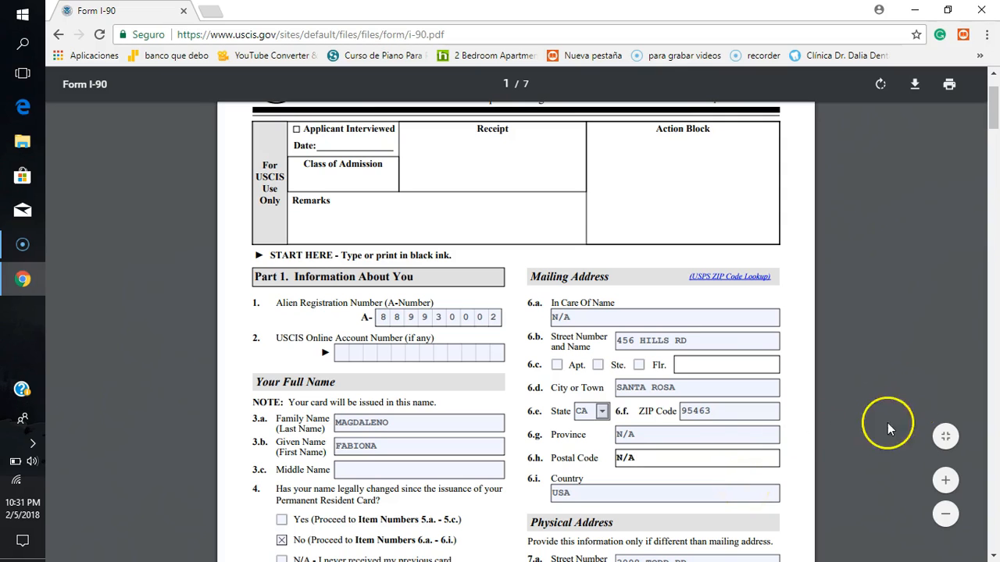
Step: Enter N/A in the Family Name, Given Name and Middle Name fields of the current card name section, items 5.a to 5.c
left_click(793, 443)
scroll(793, 442, "down", 5)
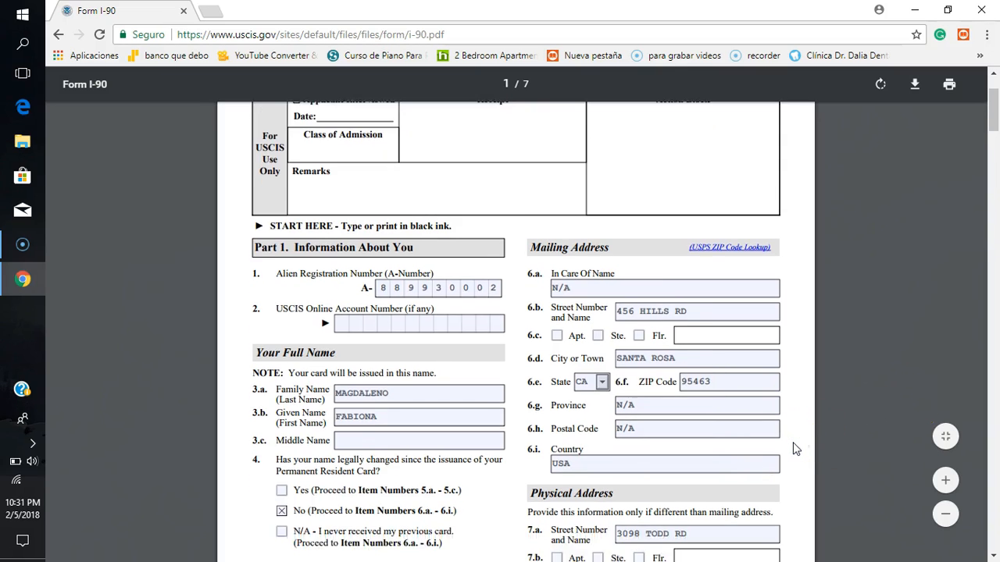
scroll(793, 450, "down", 2)
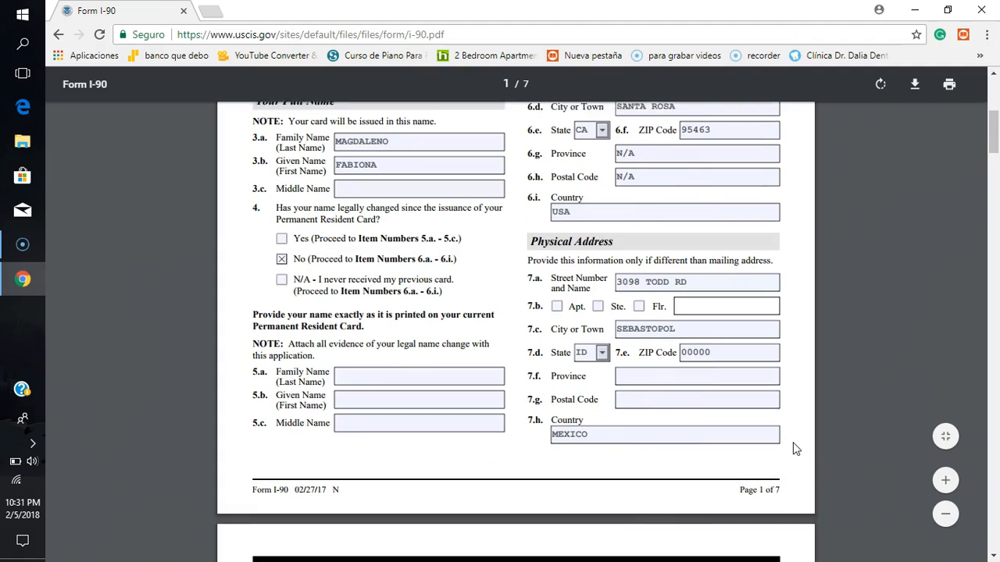
left_click(380, 362)
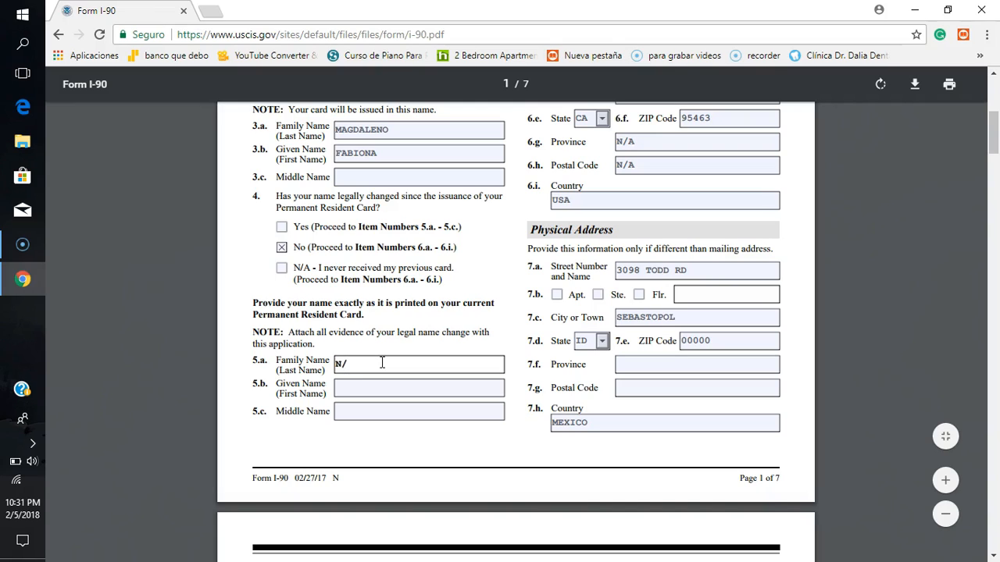
left_click(360, 389)
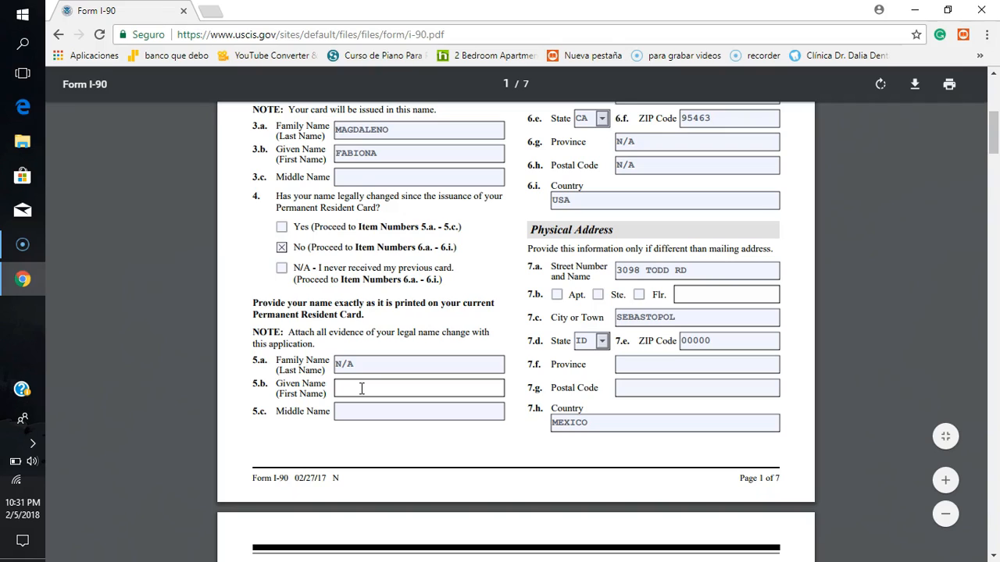
key("BackSpace")
type("N/A")
left_click(353, 414)
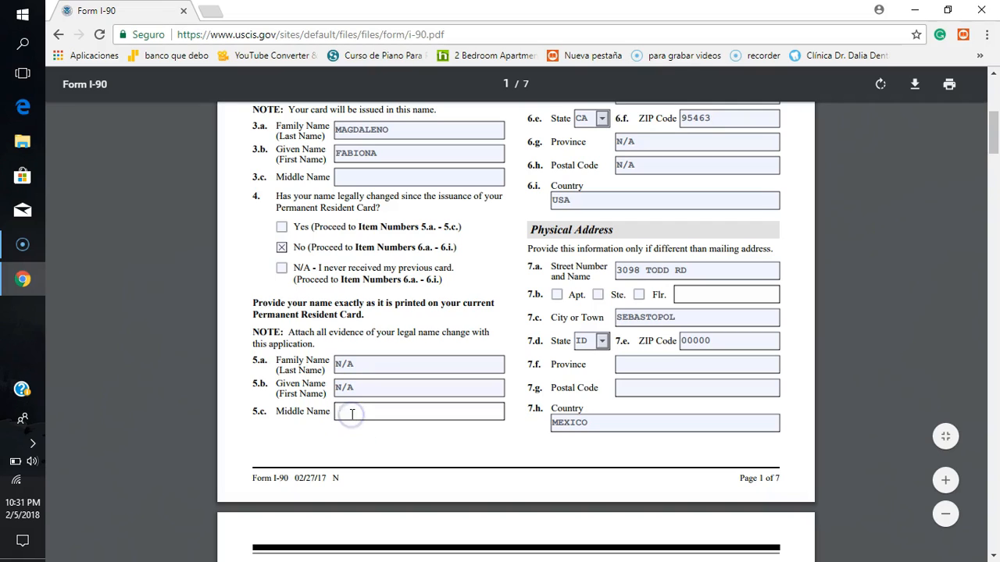
type("N/")
left_click(384, 440)
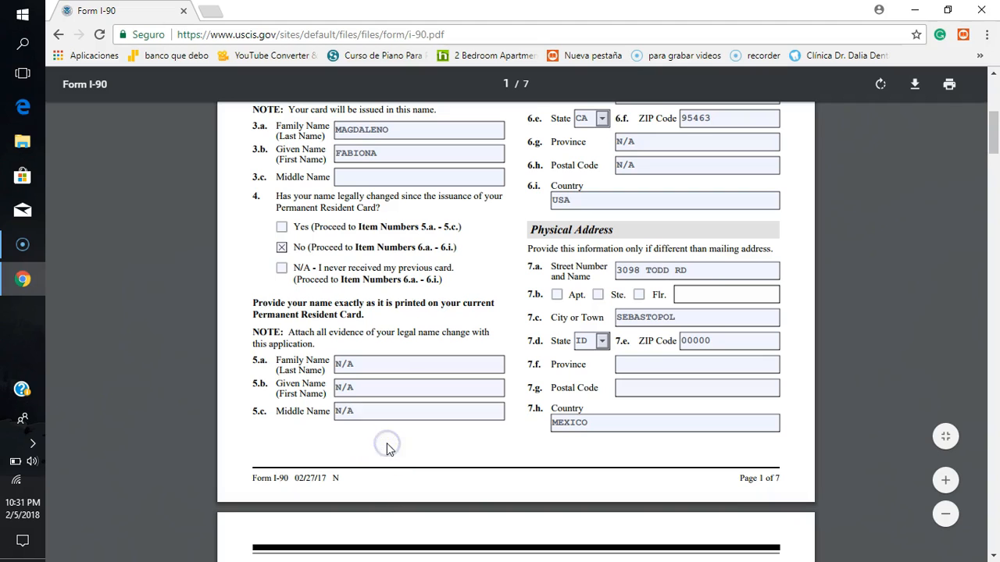
scroll(387, 443, "up", 1)
scroll(387, 447, "up", 5)
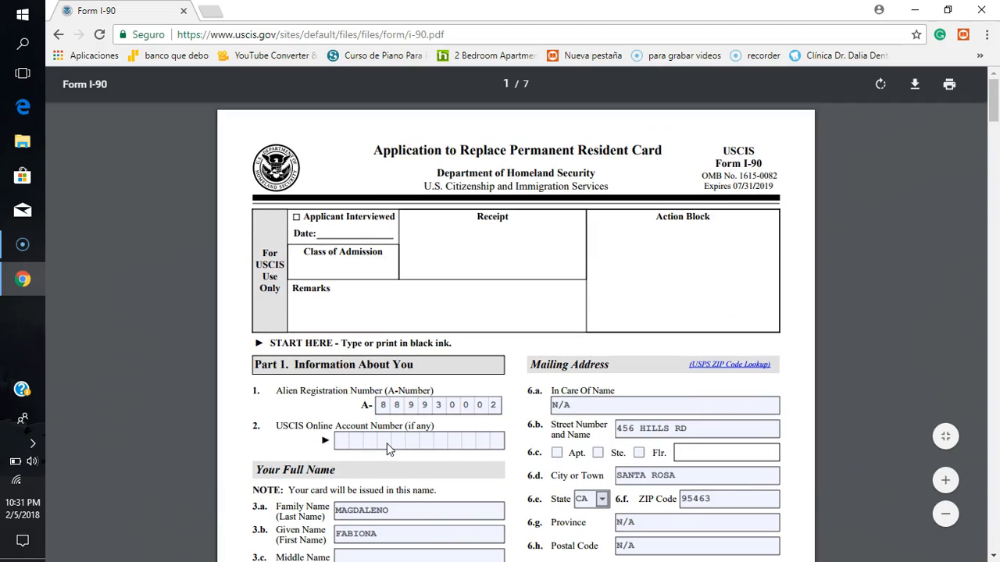